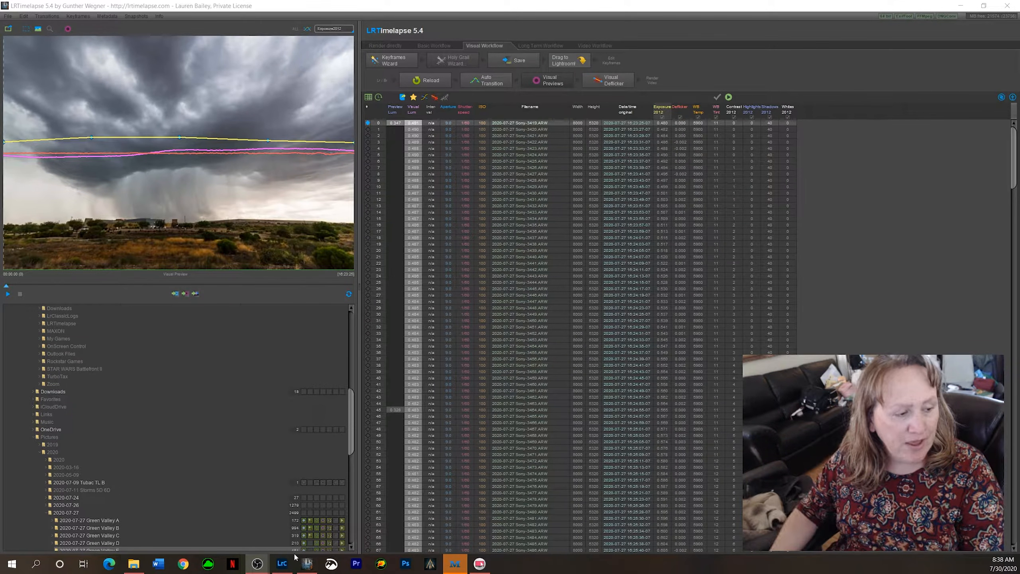
Switch to Lightroom Classic, open the 2020-07-27 folder and show the rain cloud photo 2020-07-27 Chase 5D-57.CR2.
{"action": "left_click", "coordinate": [283, 564]}
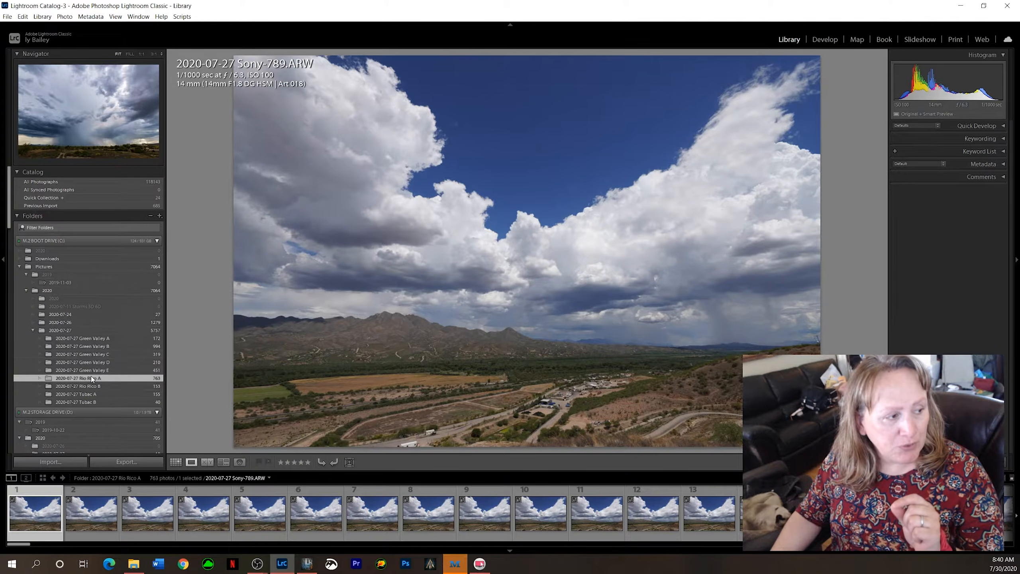
{"action": "left_click", "coordinate": [61, 330]}
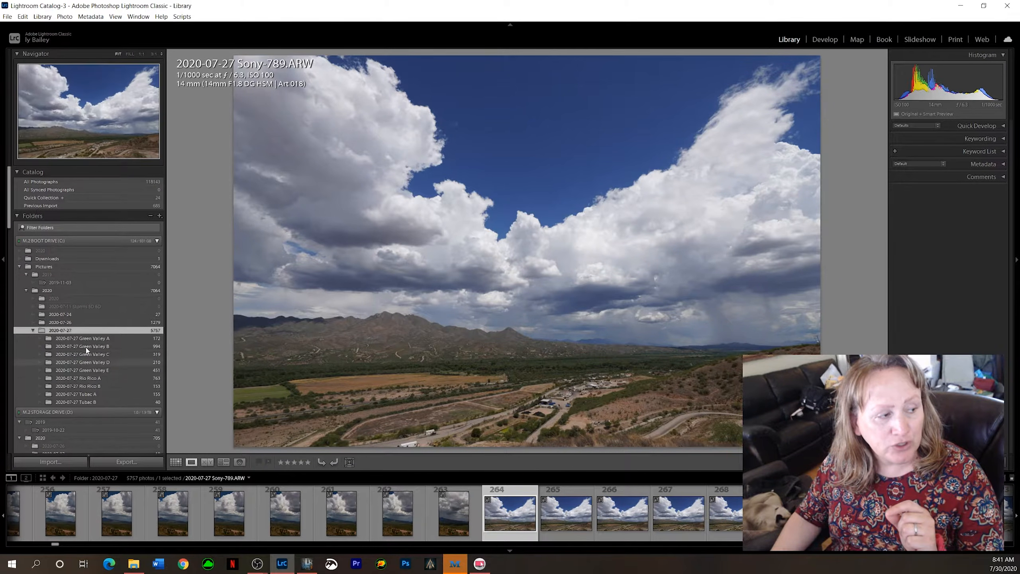
{"action": "scroll", "coordinate": [550, 526], "scroll_direction": "down", "scroll_amount": 5}
{"action": "scroll", "coordinate": [550, 526], "scroll_direction": "down", "scroll_amount": 6}
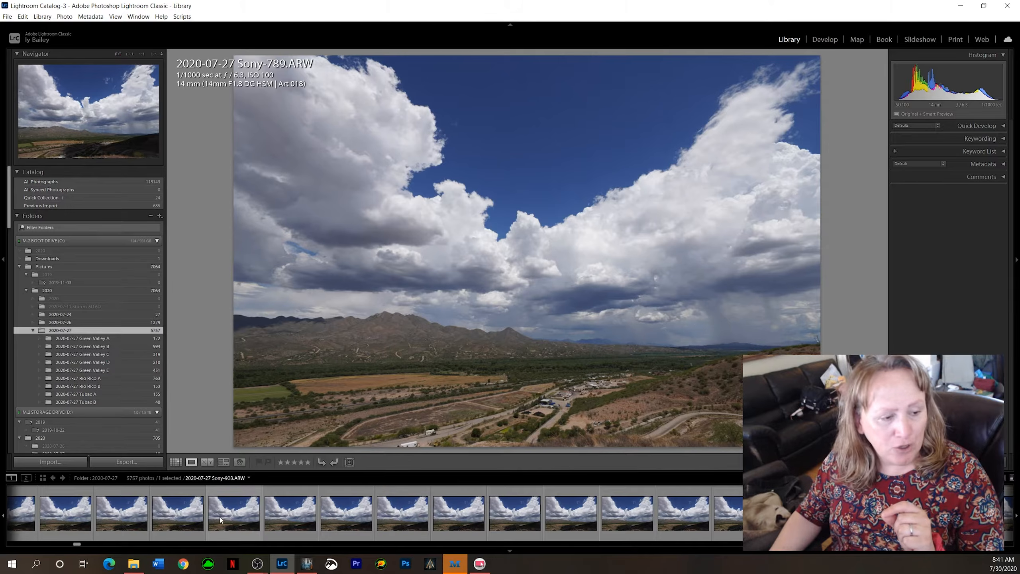
{"action": "scroll", "coordinate": [351, 518], "scroll_direction": "down", "scroll_amount": 2}
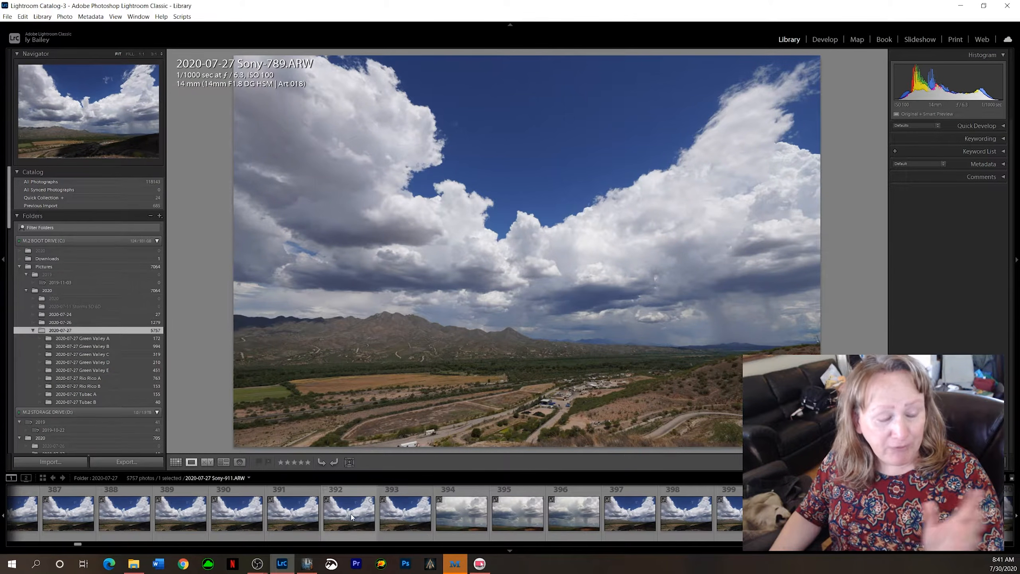
{"action": "left_click", "coordinate": [460, 537]}
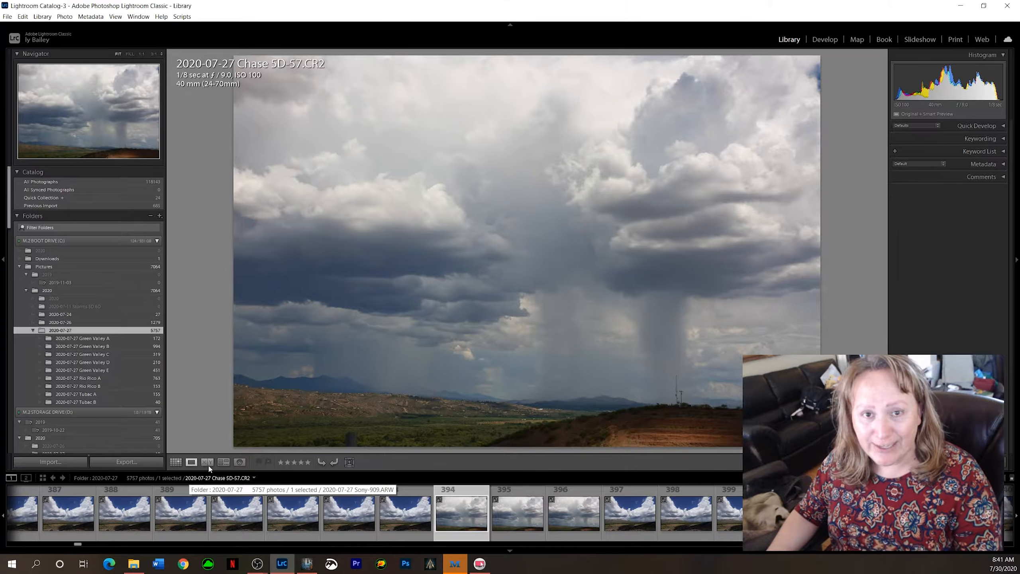
Show the folder as a grid and filter it by metadata to camera ILCE-7RM3 and lens 14mm F1.8 DG HSM | Art 018.
{"action": "left_click", "coordinate": [176, 462]}
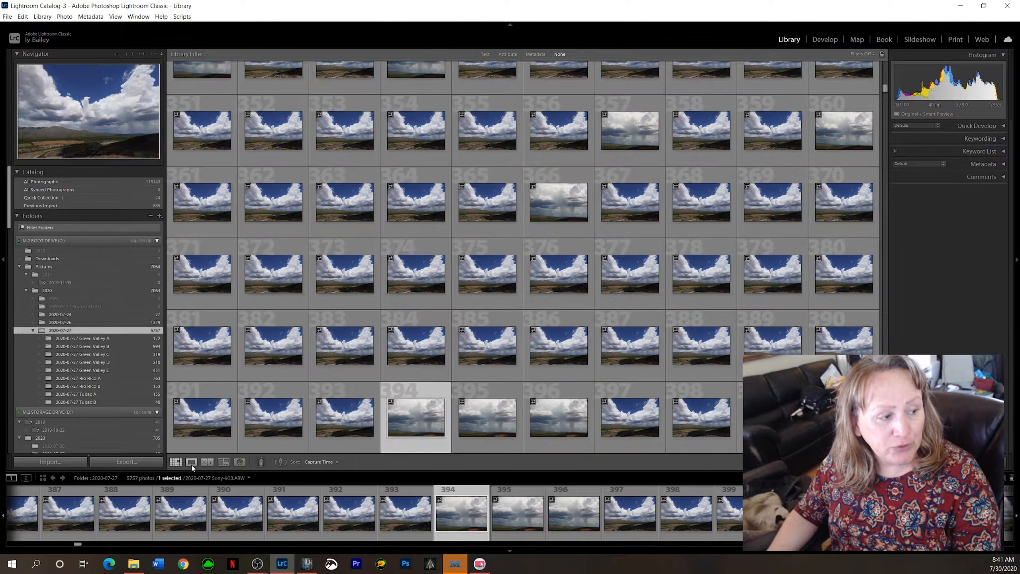
{"action": "left_click", "coordinate": [191, 463]}
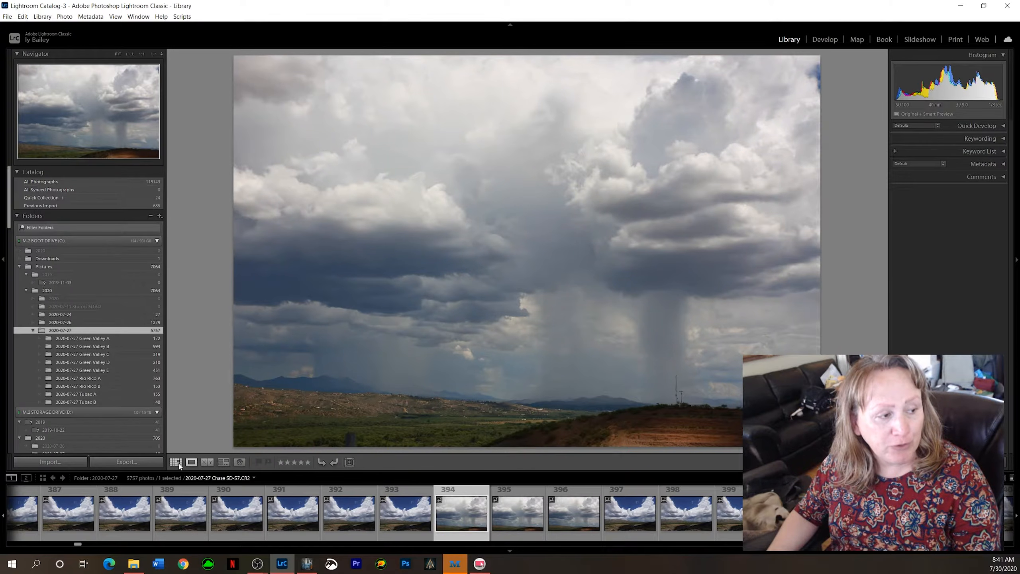
{"action": "left_click", "coordinate": [177, 463]}
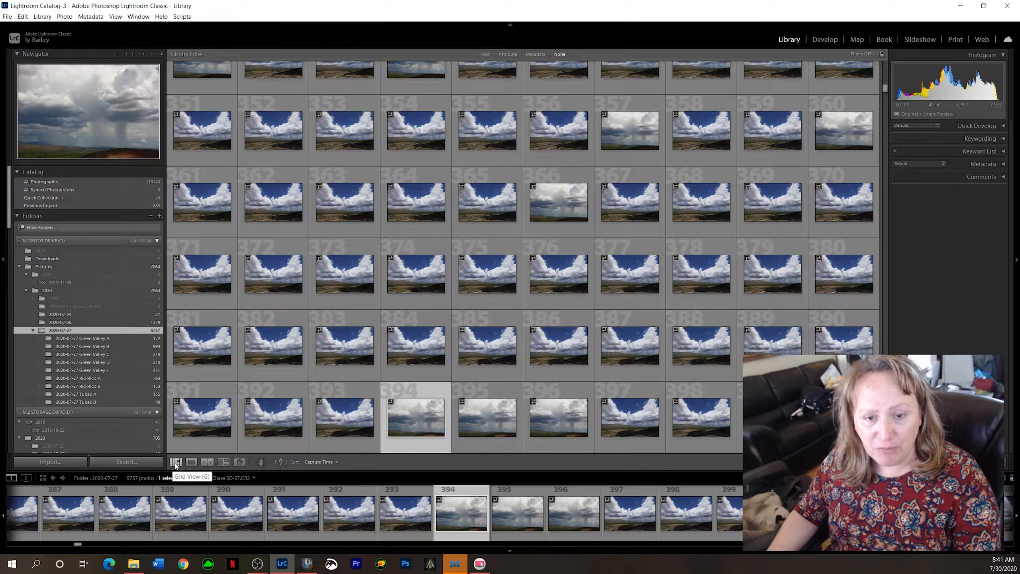
{"action": "left_click", "coordinate": [534, 54]}
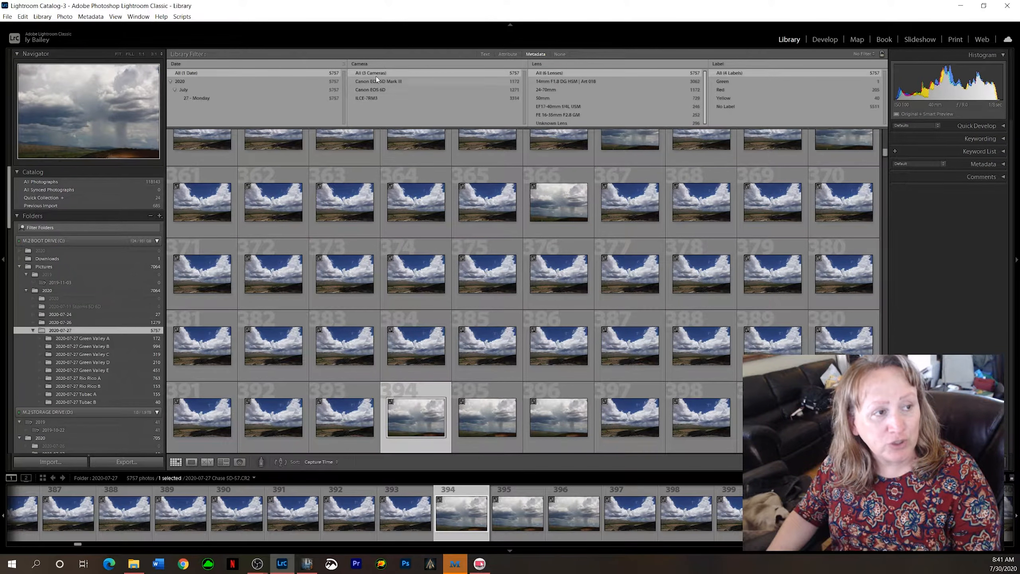
{"action": "left_click", "coordinate": [370, 98]}
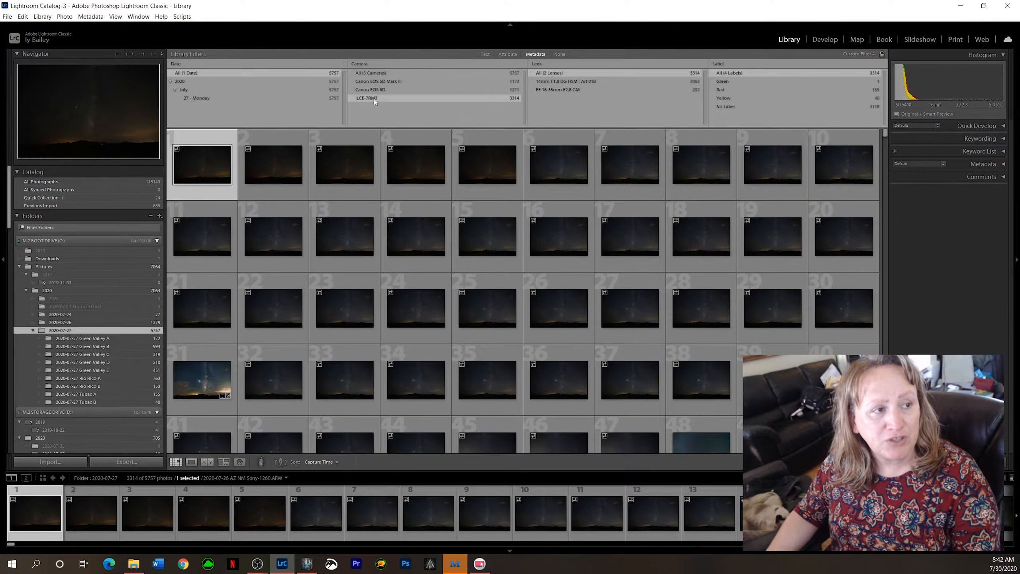
{"action": "left_click", "coordinate": [561, 81]}
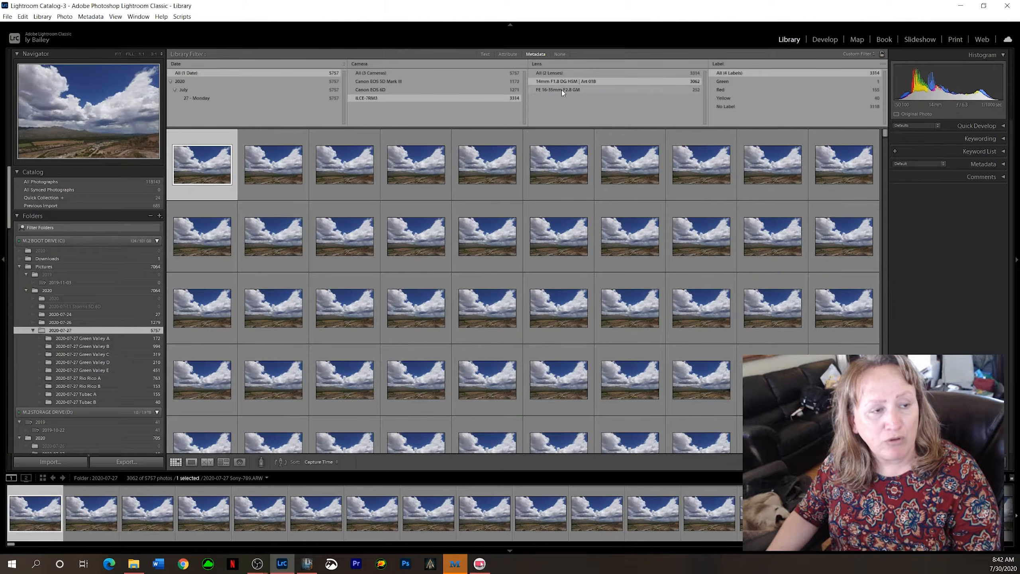
{"action": "left_click", "coordinate": [561, 90]}
{"action": "left_click", "coordinate": [562, 81]}
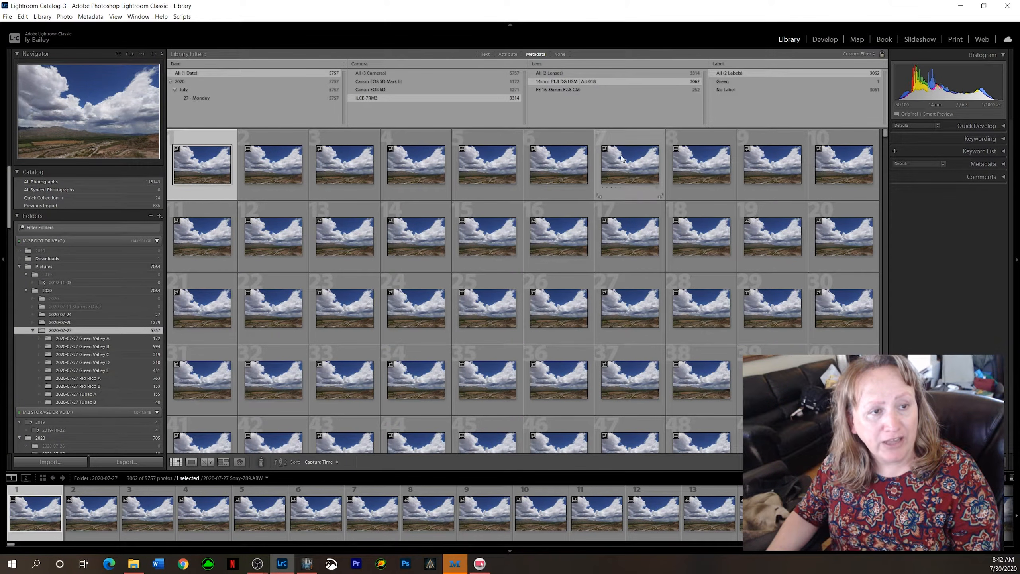
Select the filtered photos from the first one through photo 916, the last frame before the scene changes.
{"action": "left_click", "coordinate": [463, 173]}
{"action": "scroll", "coordinate": [461, 257], "scroll_direction": "up", "scroll_amount": 3}
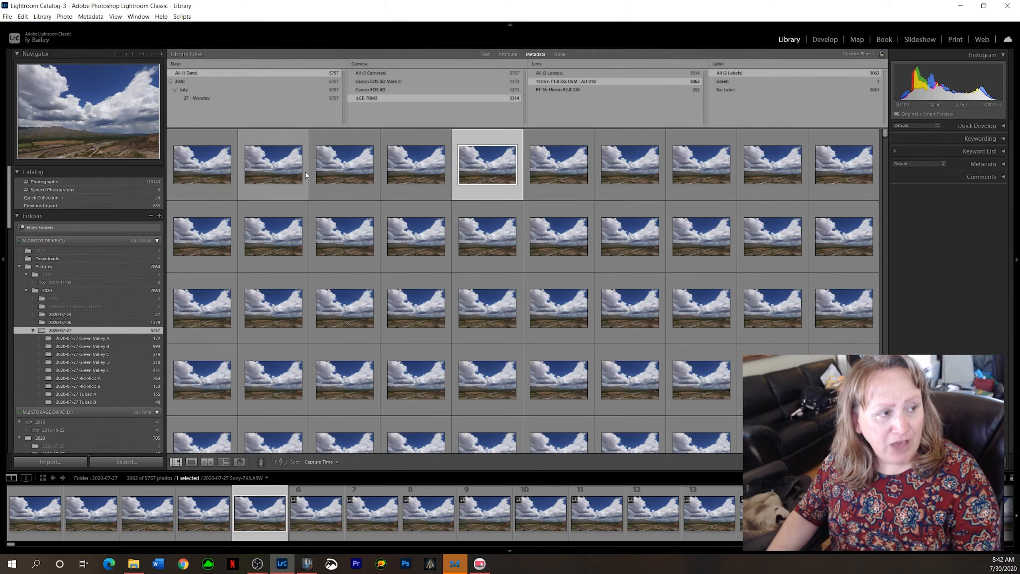
{"action": "left_click", "coordinate": [213, 169]}
{"action": "scroll", "coordinate": [454, 259], "scroll_direction": "down", "scroll_amount": 10}
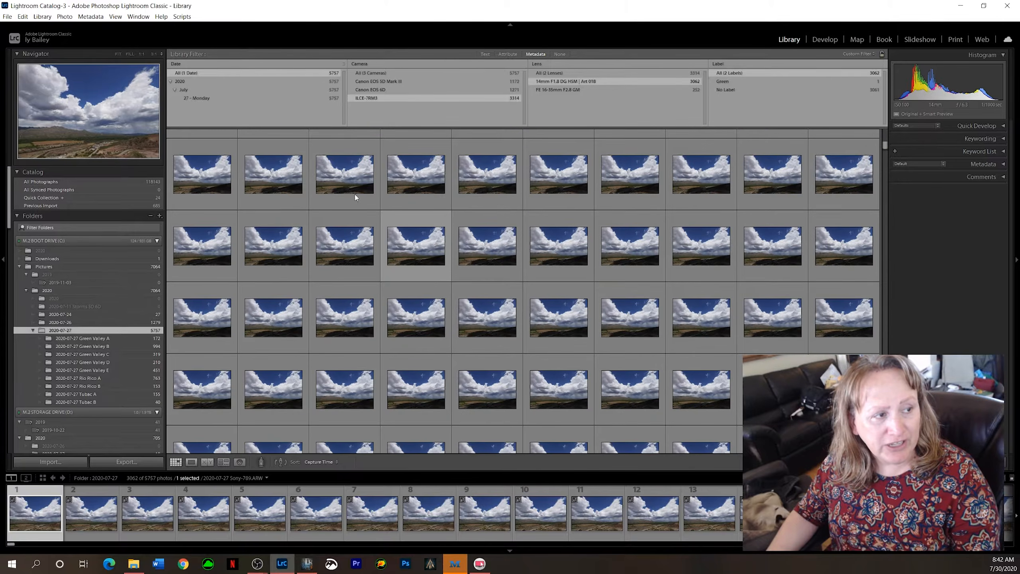
{"action": "scroll", "coordinate": [266, 171], "scroll_direction": "up", "scroll_amount": 10}
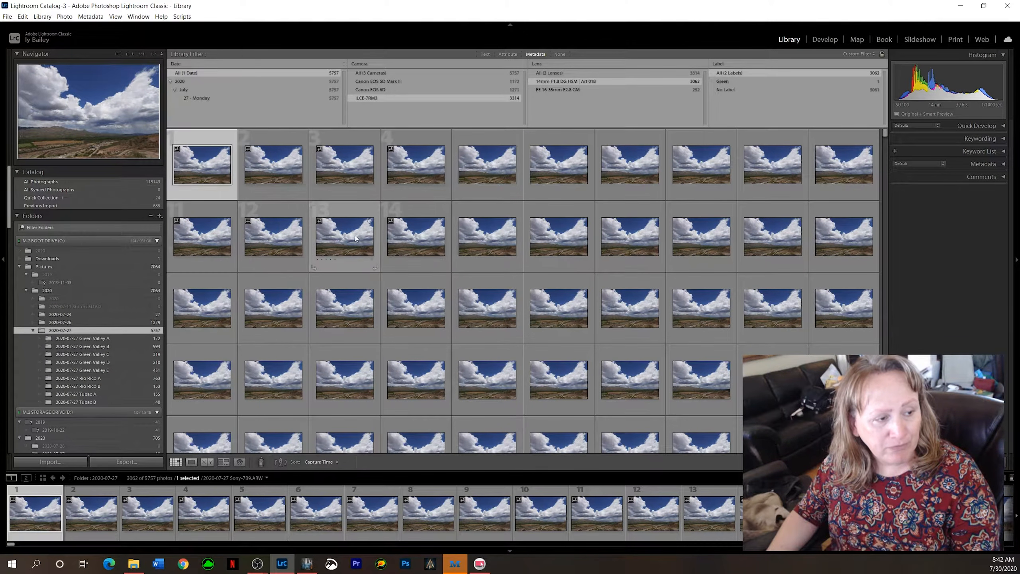
{"action": "scroll", "coordinate": [522, 382], "scroll_direction": "down", "scroll_amount": 5}
{"action": "scroll", "coordinate": [530, 367], "scroll_direction": "down", "scroll_amount": 10}
{"action": "scroll", "coordinate": [648, 324], "scroll_direction": "down", "scroll_amount": 10}
{"action": "scroll", "coordinate": [649, 337], "scroll_direction": "down", "scroll_amount": 10}
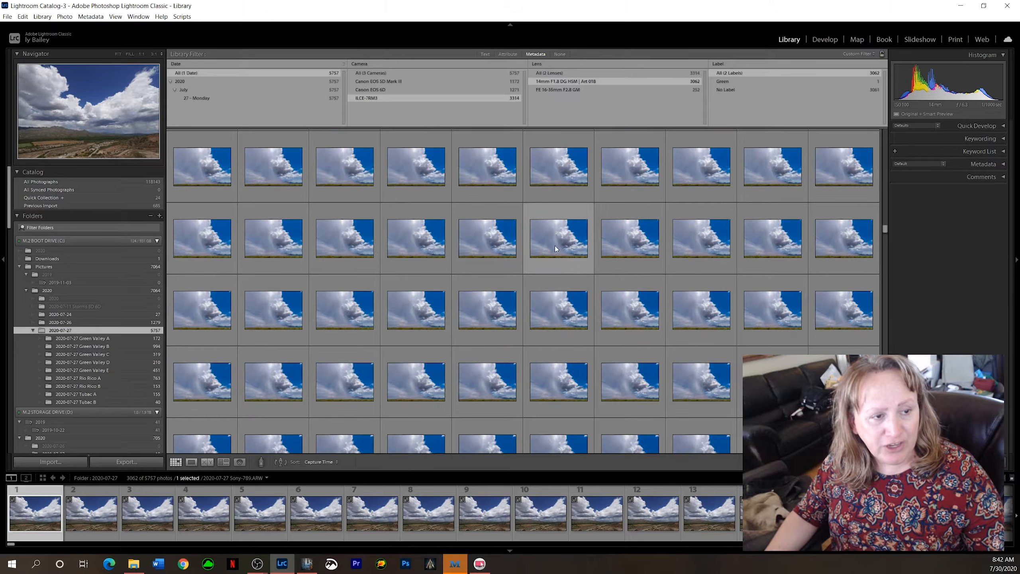
{"action": "scroll", "coordinate": [555, 243], "scroll_direction": "up", "scroll_amount": 3}
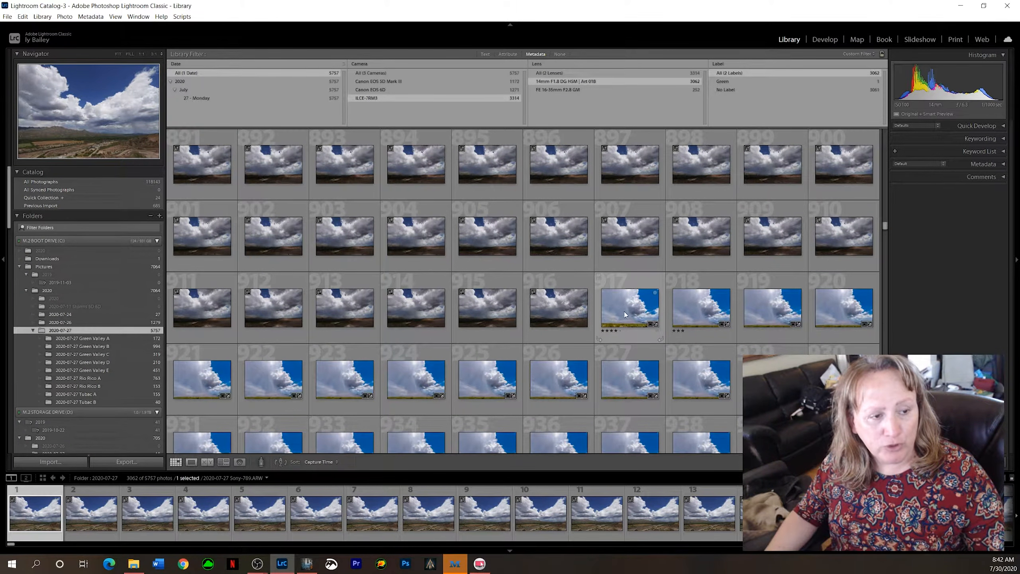
{"action": "scroll", "coordinate": [649, 298], "scroll_direction": "down", "scroll_amount": 4}
{"action": "scroll", "coordinate": [650, 300], "scroll_direction": "up", "scroll_amount": 5}
{"action": "scroll", "coordinate": [622, 303], "scroll_direction": "down", "scroll_amount": 1}
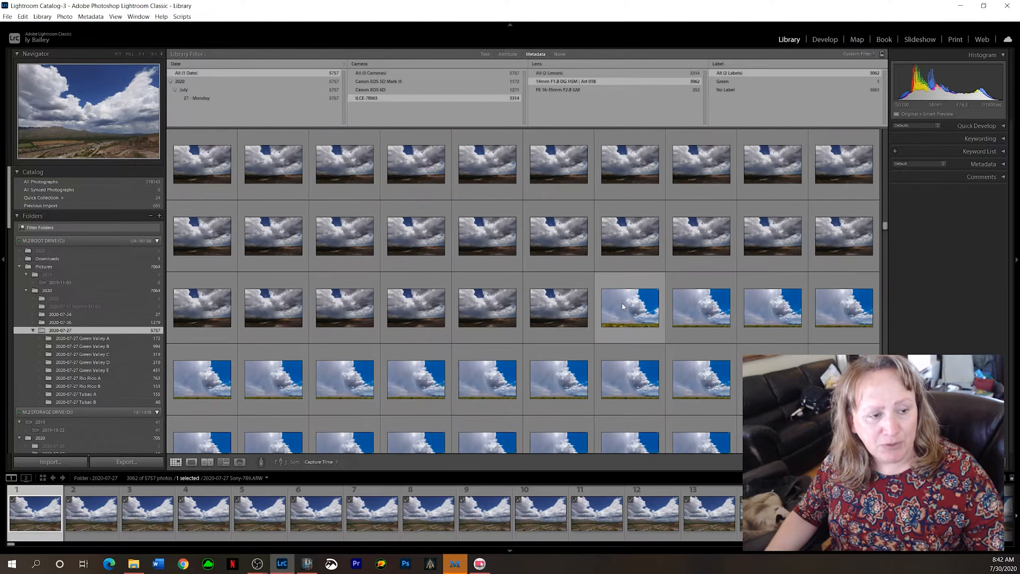
{"action": "left_click", "coordinate": [563, 320], "text": "shift"}
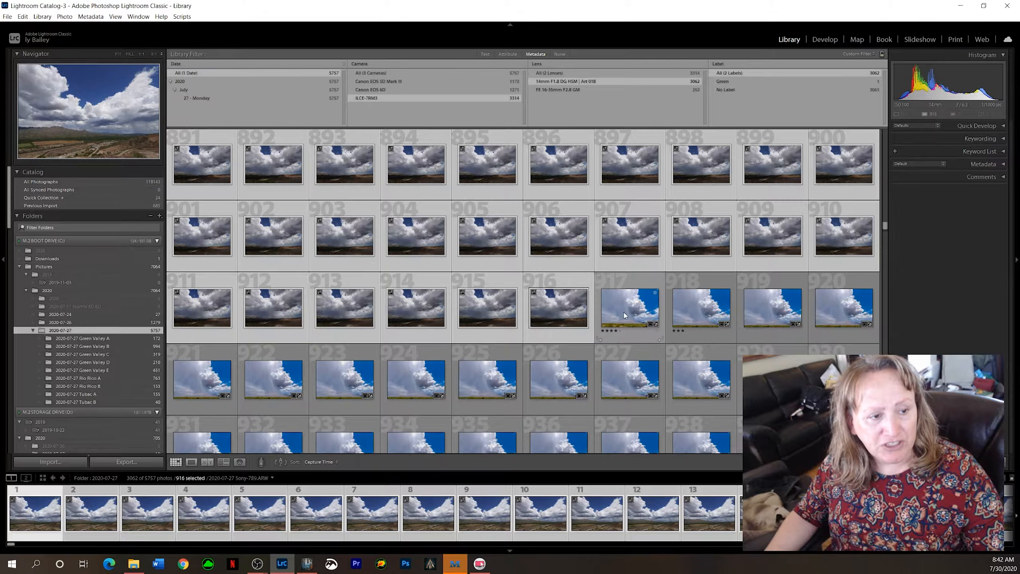
Replace the selection with the range of filtered photos from 611 through 916.
{"action": "left_click", "coordinate": [515, 229]}
{"action": "left_click", "coordinate": [612, 294]}
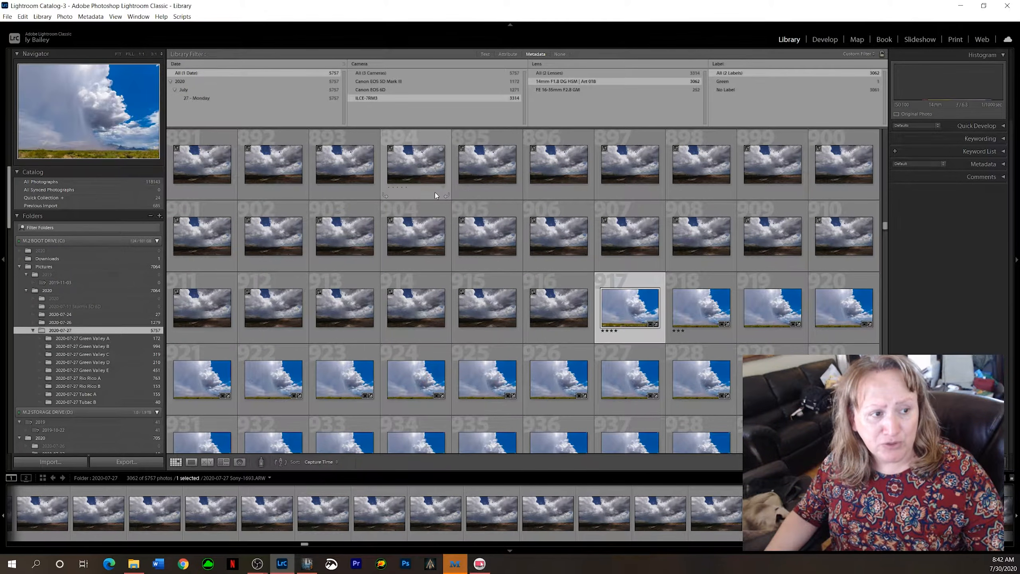
{"action": "scroll", "coordinate": [435, 192], "scroll_direction": "up", "scroll_amount": 15}
{"action": "scroll", "coordinate": [218, 190], "scroll_direction": "up", "scroll_amount": 3}
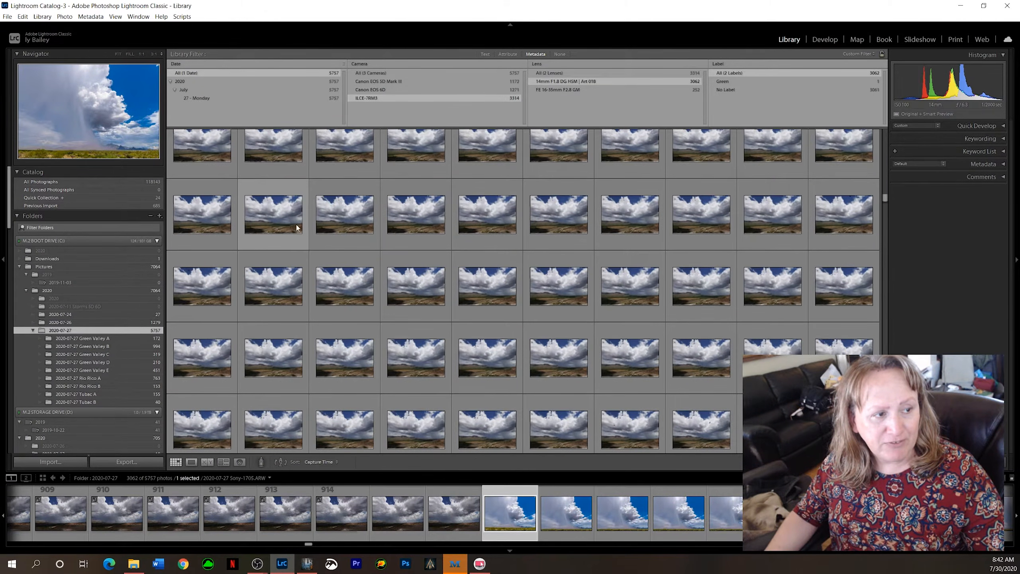
{"action": "left_click", "coordinate": [218, 177]}
{"action": "scroll", "coordinate": [497, 298], "scroll_direction": "down", "scroll_amount": 10}
{"action": "scroll", "coordinate": [497, 298], "scroll_direction": "down", "scroll_amount": 10}
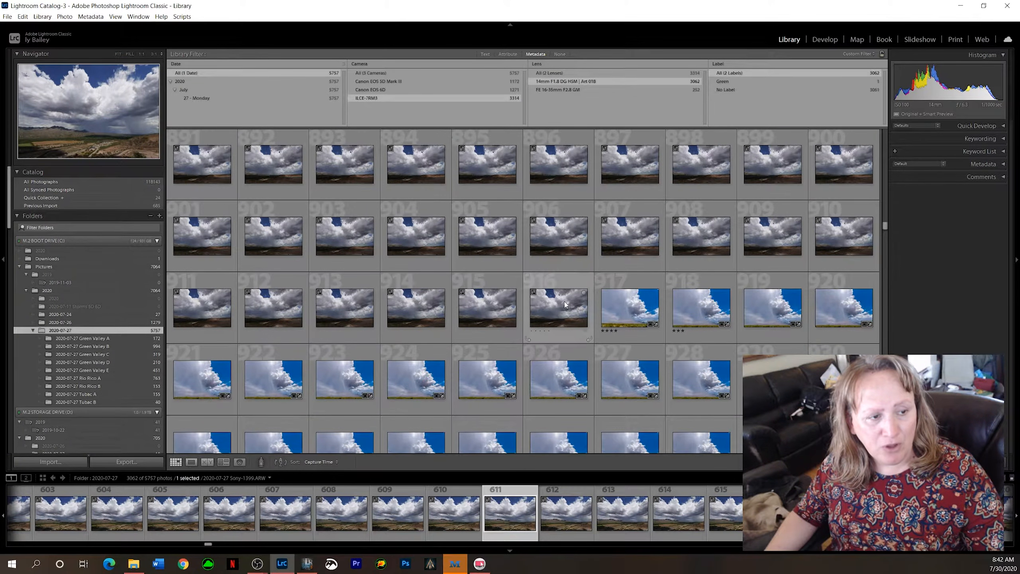
{"action": "left_click", "coordinate": [561, 305], "text": "shift"}
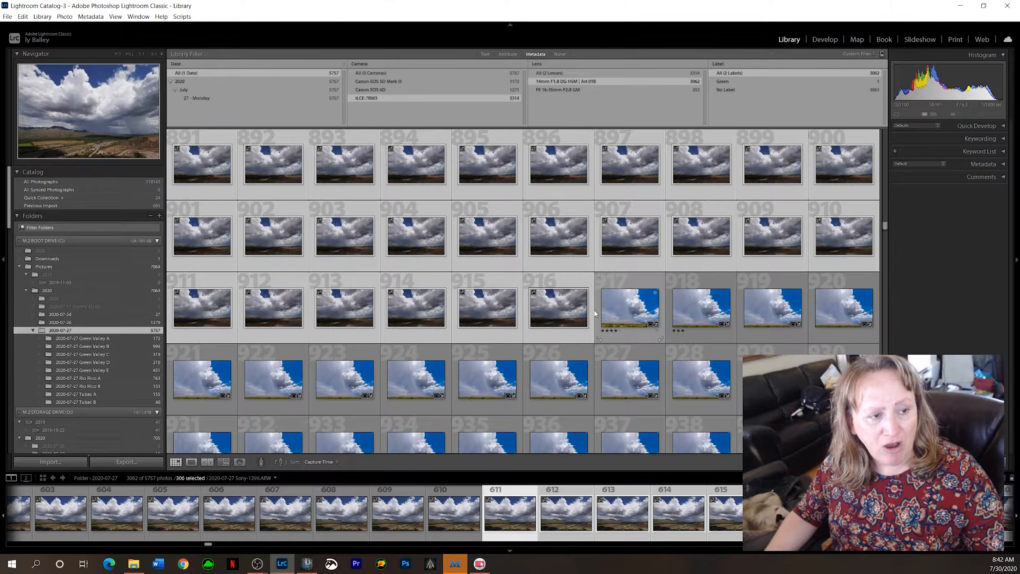
{"action": "right_click", "coordinate": [67, 336]}
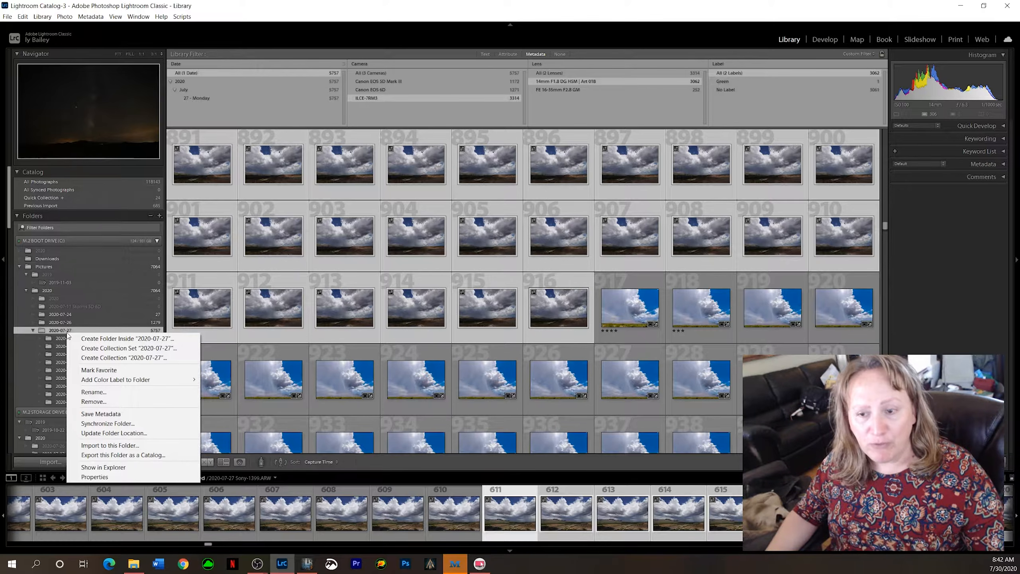
{"action": "left_click", "coordinate": [106, 340]}
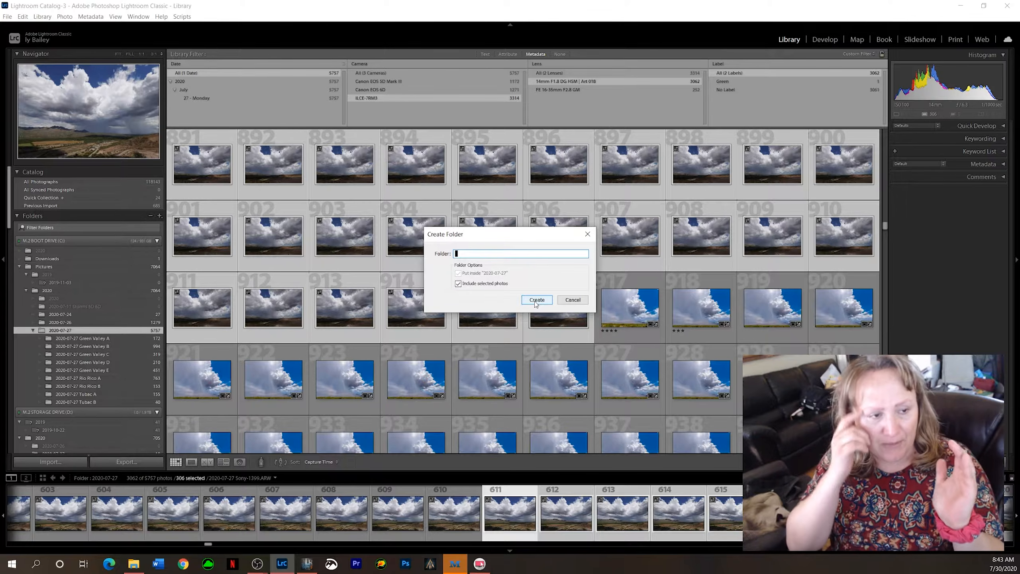
{"action": "left_click", "coordinate": [581, 300]}
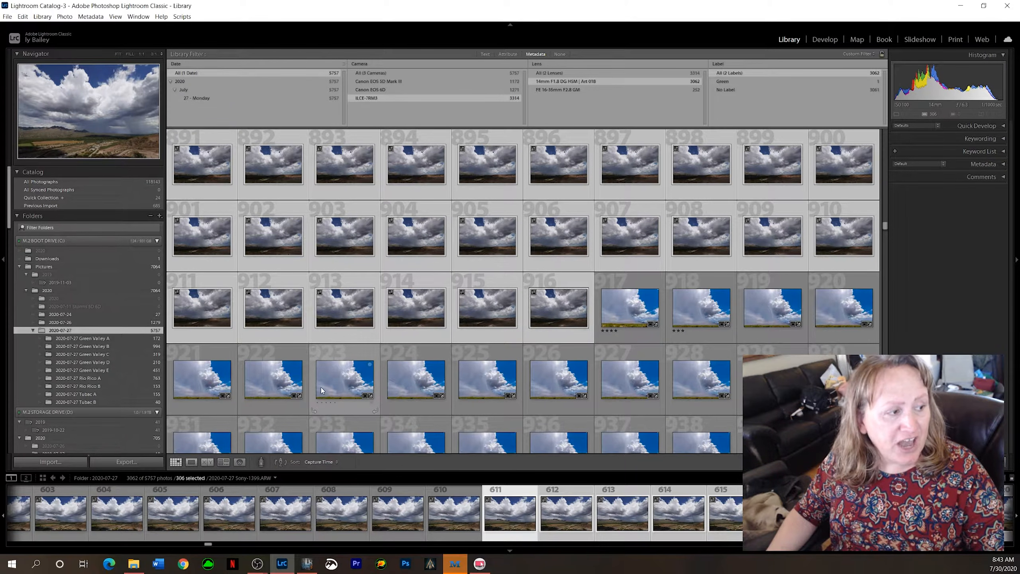
Open the 2020-07-27 Rio Rico A folder and display its first photo in the large single-photo view.
{"action": "left_click", "coordinate": [97, 364]}
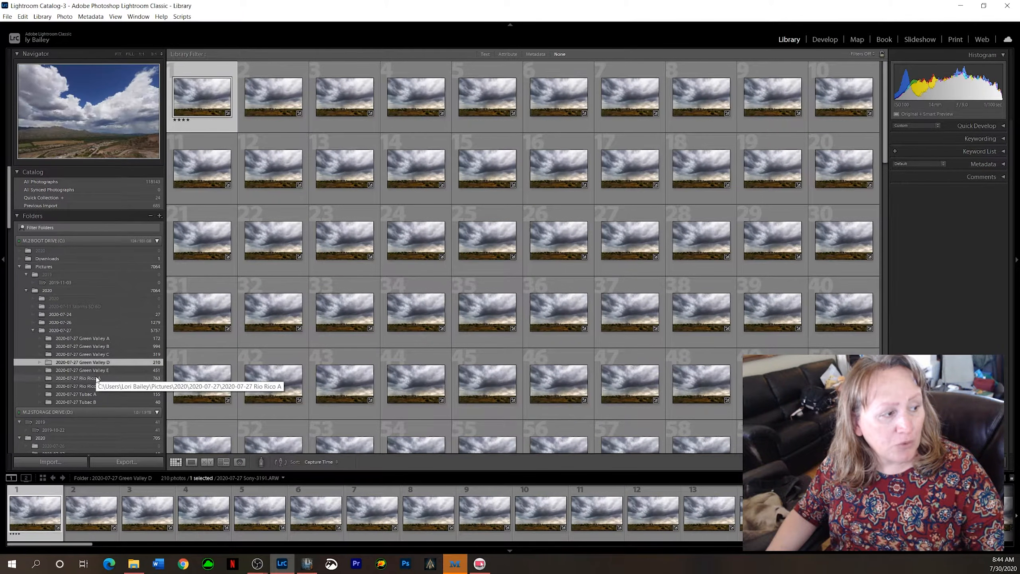
{"action": "left_click", "coordinate": [96, 379]}
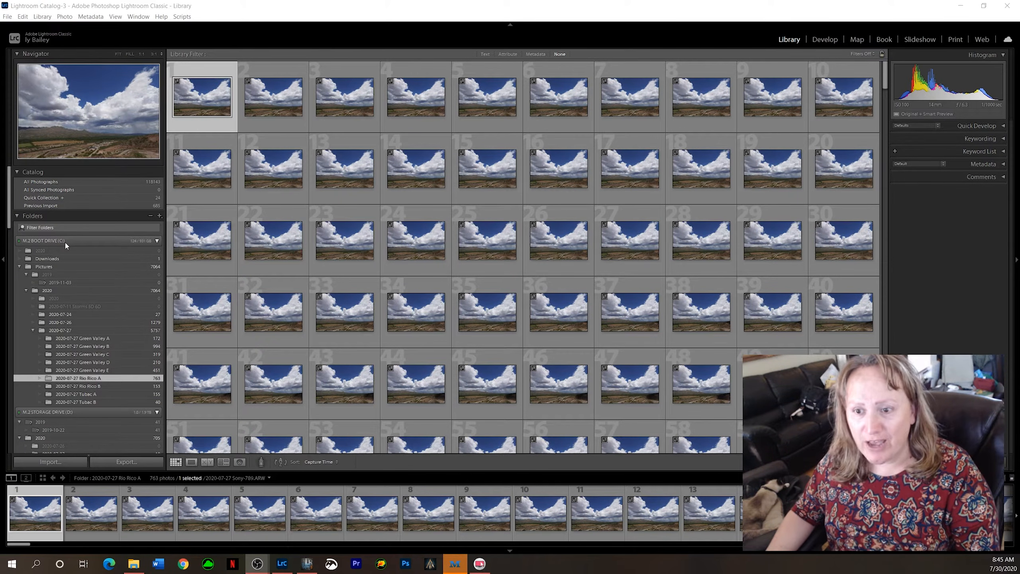
{"action": "scroll", "coordinate": [65, 241], "scroll_direction": "down", "scroll_amount": 2}
{"action": "scroll", "coordinate": [92, 298], "scroll_direction": "up", "scroll_amount": 1}
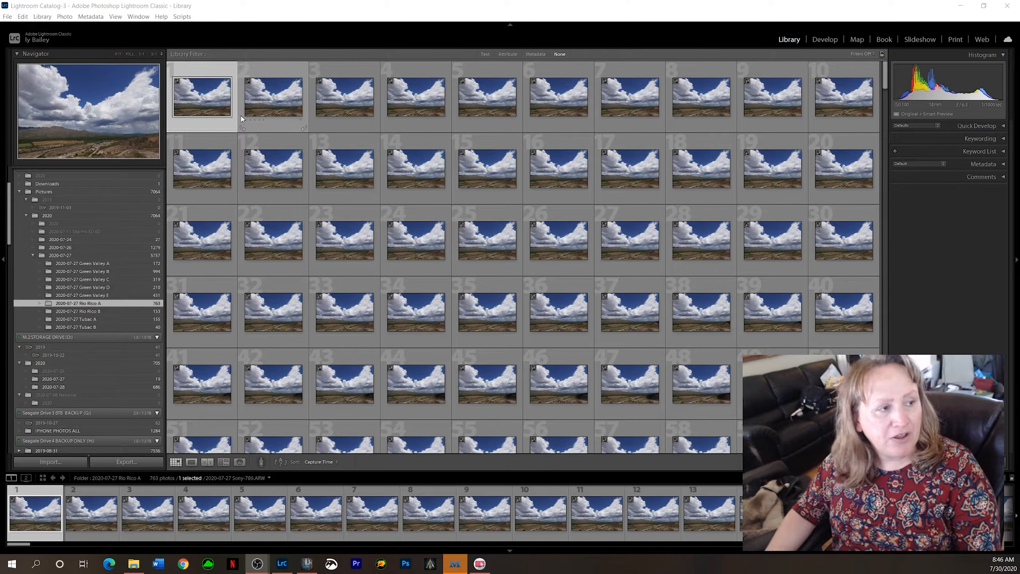
{"action": "double_click", "coordinate": [215, 108]}
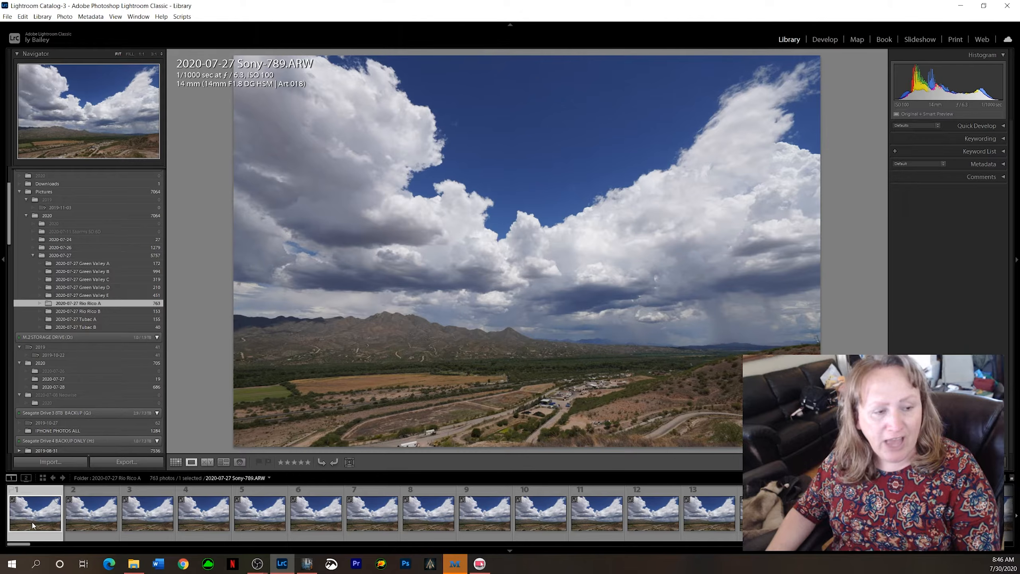
Examine the Rio Rico A time-lapse sequence frame by frame from its beginning toward its last photos.
{"action": "scroll", "coordinate": [304, 547], "scroll_direction": "down", "scroll_amount": 10}
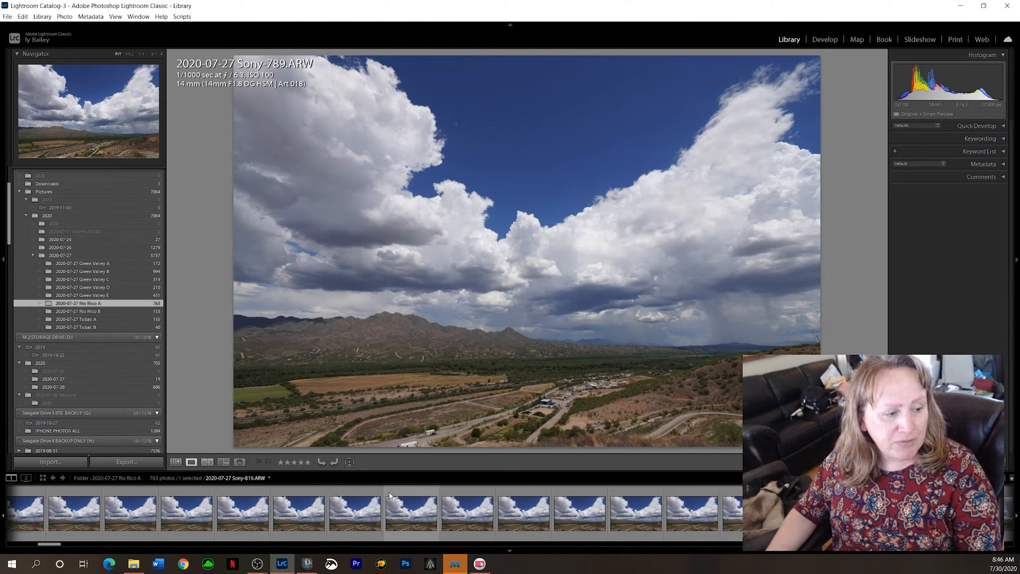
{"action": "scroll", "coordinate": [466, 512], "scroll_direction": "up", "scroll_amount": 10}
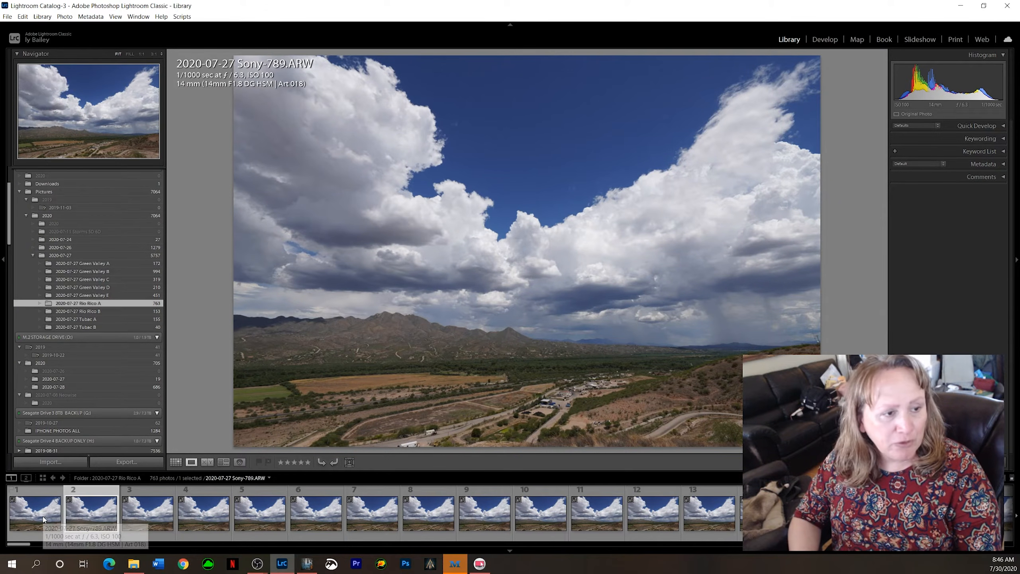
{"action": "key", "text": "Right"}
{"action": "key", "text": "Right"}
{"action": "key", "text": "Right"}
{"action": "key", "text": "Right"}
{"action": "key", "text": "Right"}
{"action": "key", "text": "Right"}
{"action": "key", "text": "Right"}
{"action": "key", "text": "Right"}
{"action": "key", "text": "Right"}
{"action": "key", "text": "Right"}
{"action": "key", "text": "Right"}
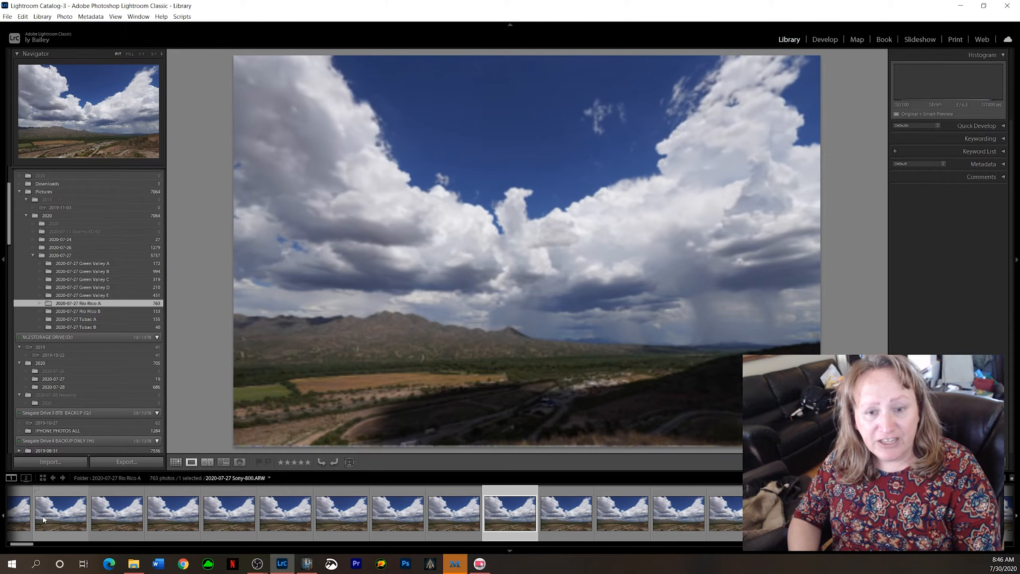
{"action": "key", "text": "Right"}
{"action": "key", "text": "Right"}
{"action": "key", "text": "Right"}
{"action": "key", "text": "Right"}
{"action": "key", "text": "Right"}
{"action": "key", "text": "Right"}
{"action": "key", "text": "Right"}
{"action": "key", "text": "Right"}
{"action": "key", "text": "Right"}
{"action": "key", "text": "Right"}
{"action": "key", "text": "Right"}
{"action": "key", "text": "Right"}
{"action": "key", "text": "Right"}
{"action": "key", "text": "Right"}
{"action": "key", "text": "Right"}
{"action": "key", "text": "Right"}
{"action": "key", "text": "Right"}
{"action": "key", "text": "Right"}
{"action": "key", "text": "Right"}
{"action": "key", "text": "Right"}
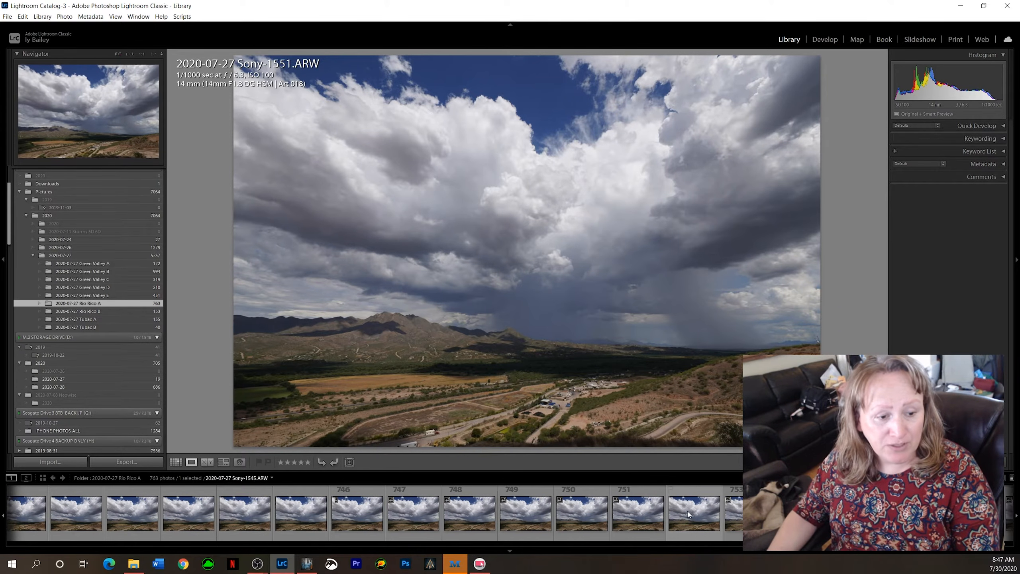
{"action": "scroll", "coordinate": [659, 512], "scroll_direction": "up", "scroll_amount": 20}
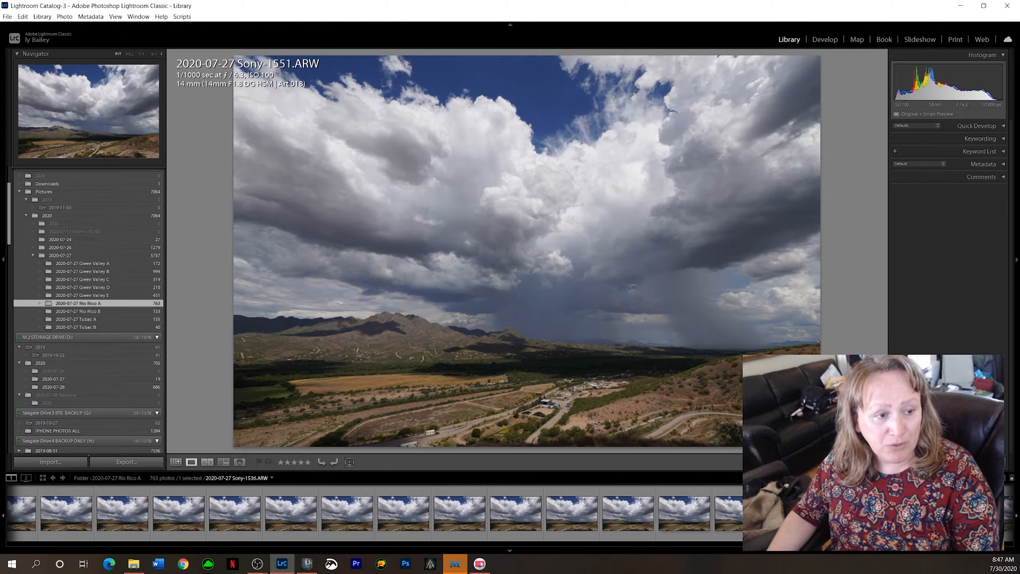
Compare the final frames of the Rio Rico A sequence with its first photo, finishing on the last photo.
{"action": "scroll", "coordinate": [659, 512], "scroll_direction": "down", "scroll_amount": 20}
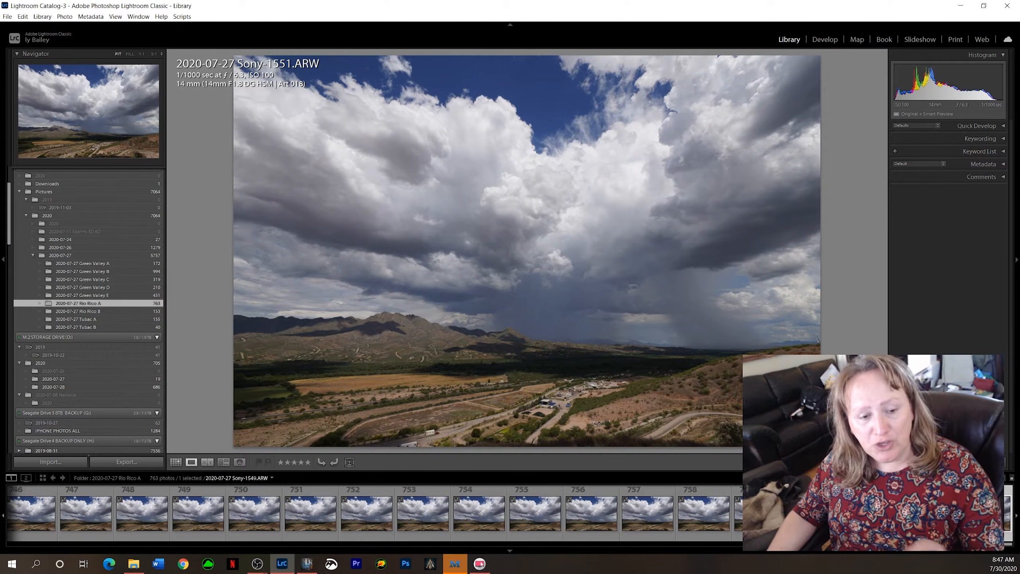
{"action": "left_click", "coordinate": [817, 514]}
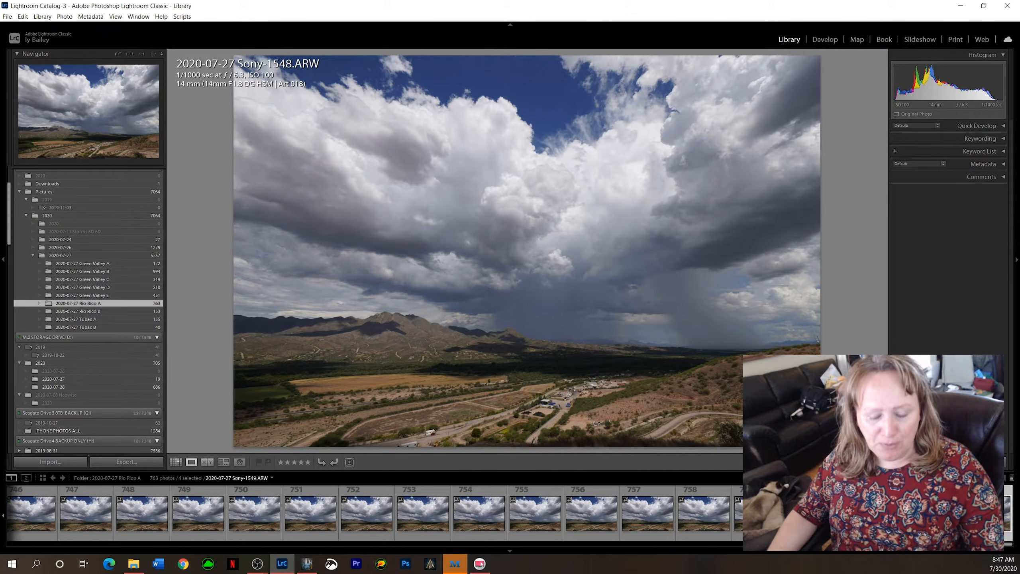
{"action": "scroll", "coordinate": [525, 514], "scroll_direction": "up", "scroll_amount": 4}
{"action": "scroll", "coordinate": [470, 513], "scroll_direction": "up", "scroll_amount": 5}
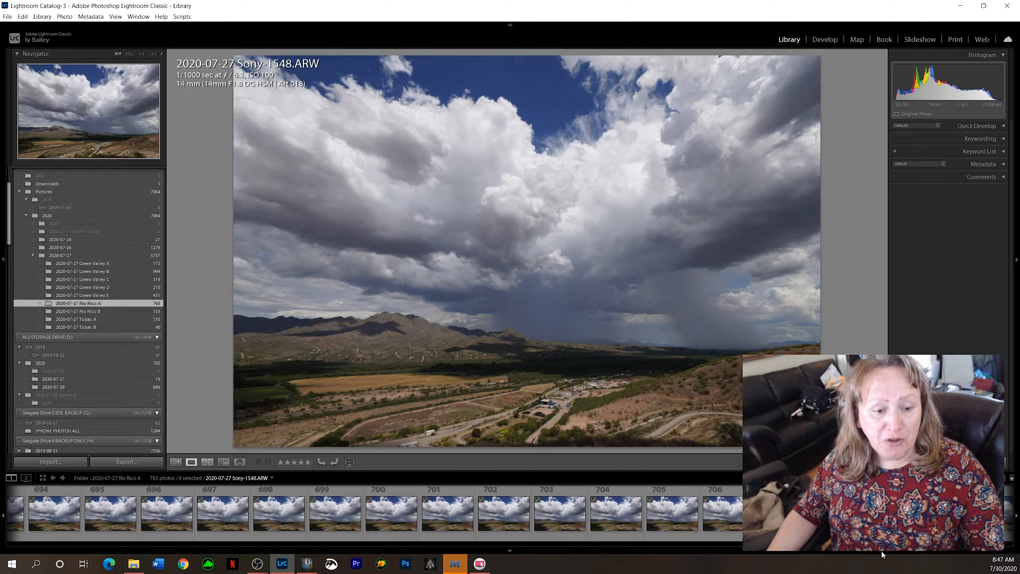
{"action": "left_click_drag", "start_coordinate": [719, 544], "coordinate": [6, 536]}
{"action": "left_click", "coordinate": [28, 514]}
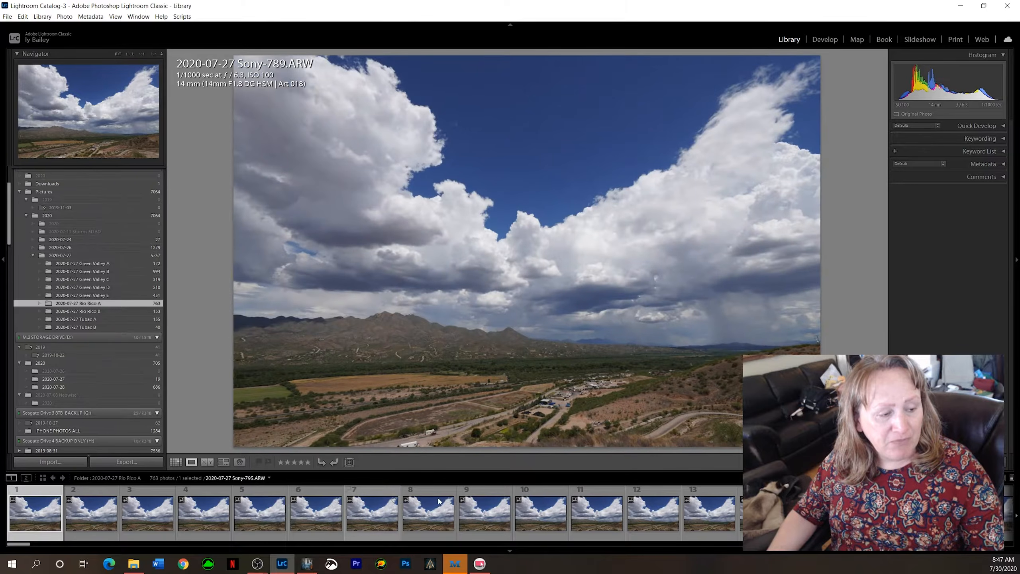
{"action": "scroll", "coordinate": [665, 518], "scroll_direction": "down", "scroll_amount": 8}
{"action": "scroll", "coordinate": [373, 513], "scroll_direction": "down", "scroll_amount": 15}
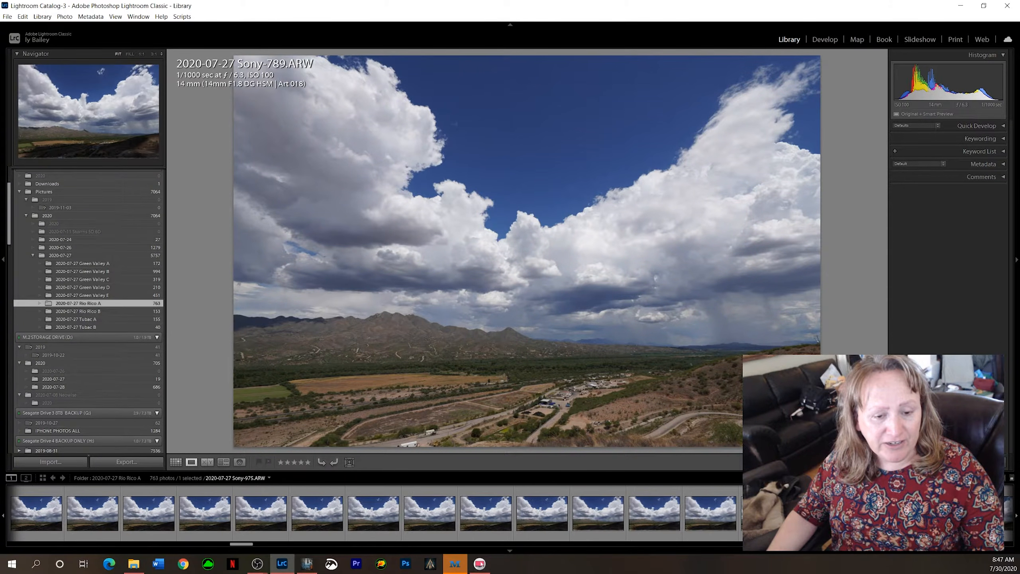
{"action": "scroll", "coordinate": [374, 514], "scroll_direction": "down", "scroll_amount": 5}
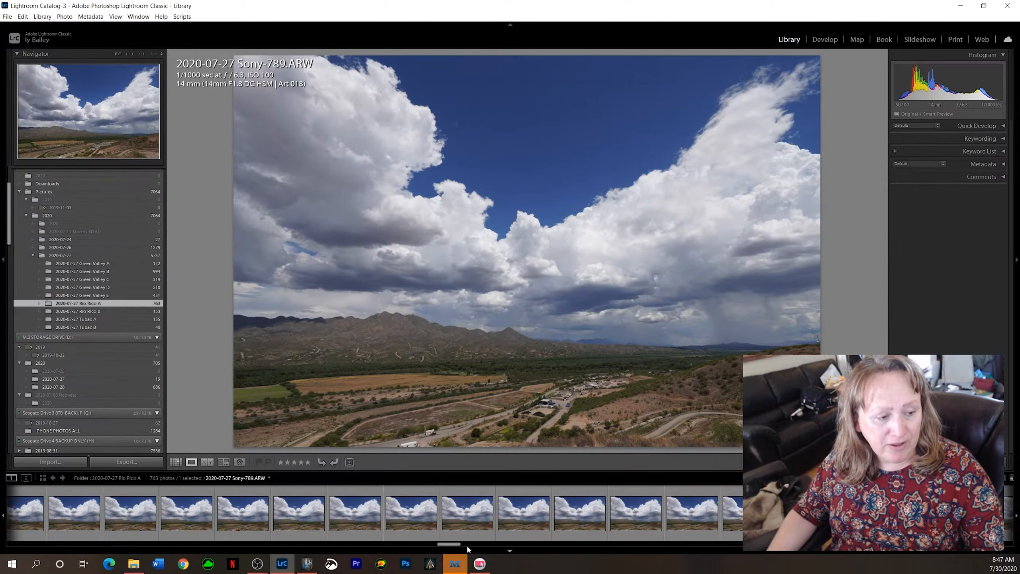
{"action": "scroll", "coordinate": [374, 513], "scroll_direction": "down", "scroll_amount": 6}
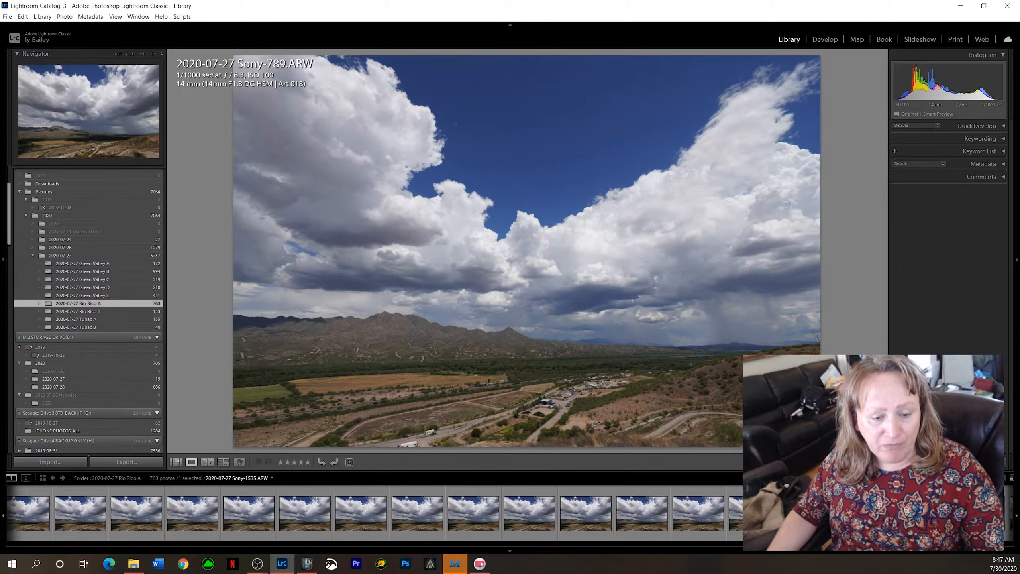
{"action": "left_click", "coordinate": [984, 514]}
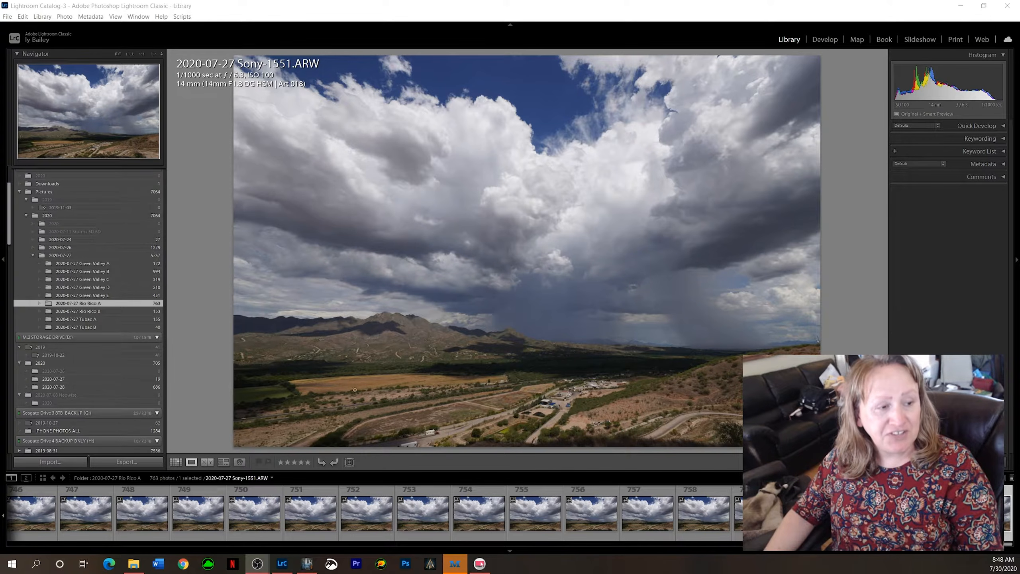
Switch to the grid view and select all photos in the 2020-07-27 Rio Rico A folder.
{"action": "left_click", "coordinate": [175, 463]}
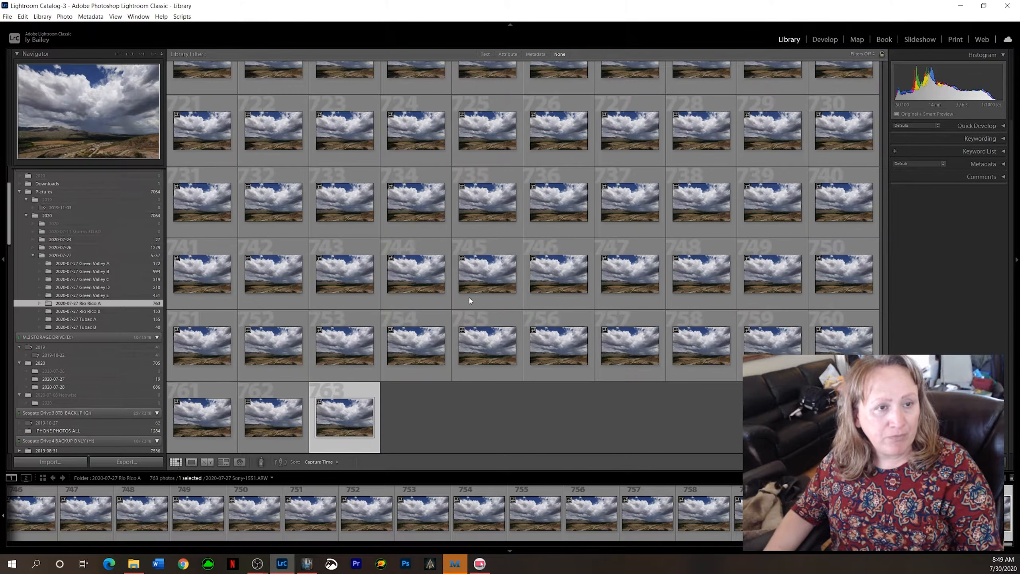
{"action": "right_click", "coordinate": [694, 99]}
{"action": "left_click", "coordinate": [766, 14]}
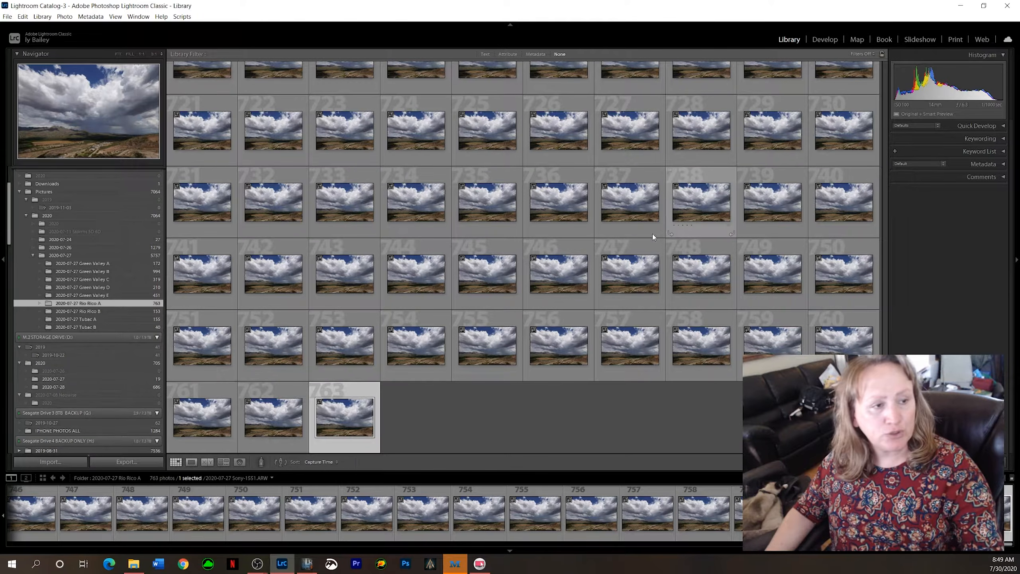
{"action": "key", "text": "ctrl+a"}
{"action": "left_click", "coordinate": [508, 404]}
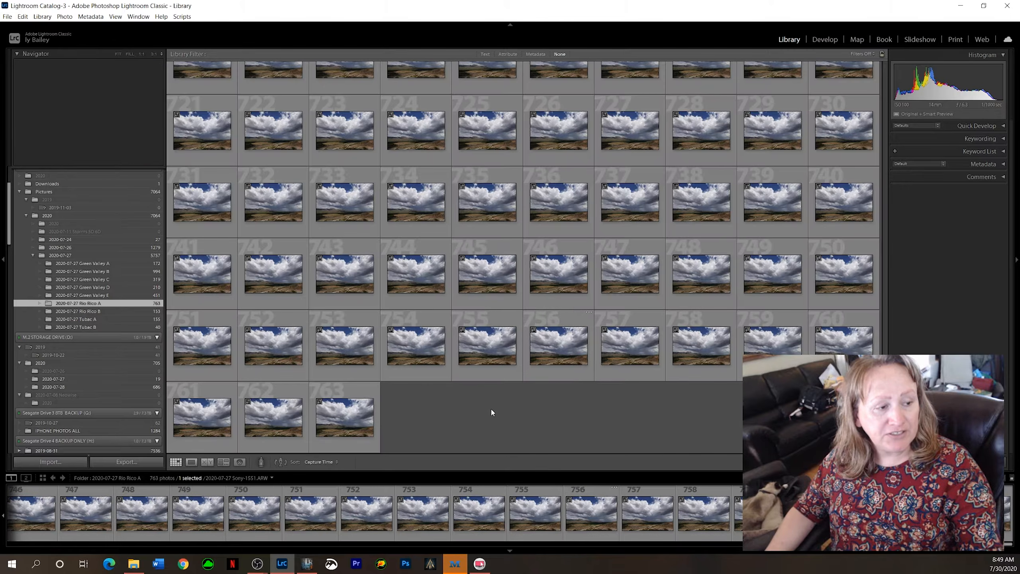
{"action": "key", "text": "ctrl+a"}
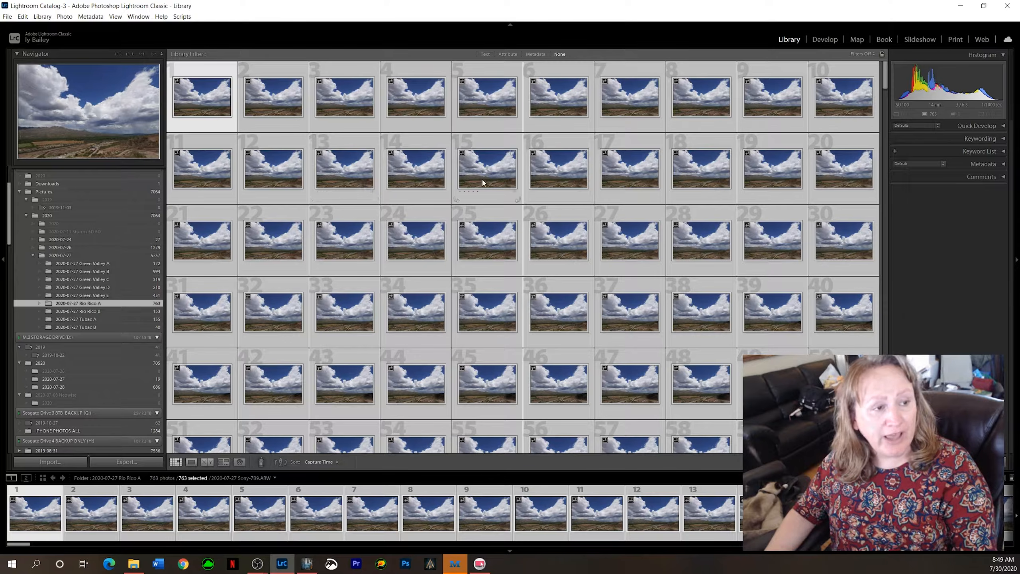
{"action": "scroll", "coordinate": [488, 183], "scroll_direction": "down", "scroll_amount": 10}
{"action": "scroll", "coordinate": [505, 212], "scroll_direction": "down", "scroll_amount": 10}
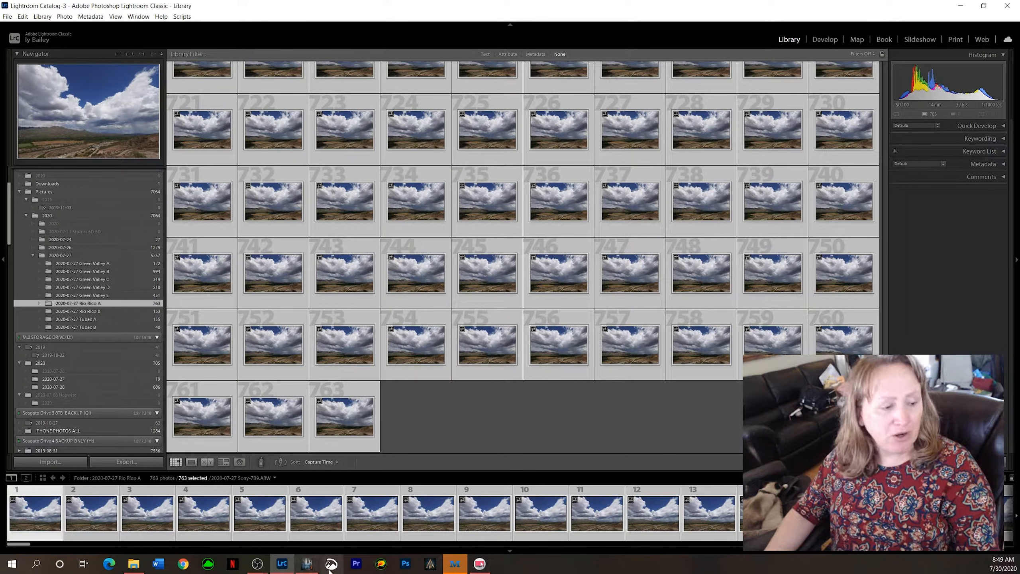
Switch to LRTimelapse, locate the 2020-07-27 sequence folders in the folder tree, and keep the Visual Workflow displayed.
{"action": "left_click", "coordinate": [307, 564]}
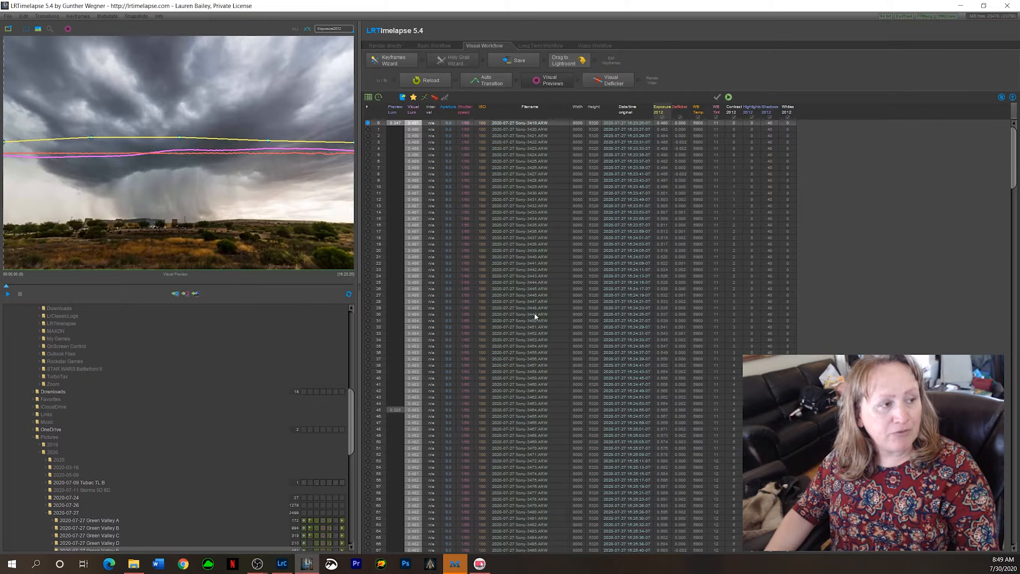
{"action": "scroll", "coordinate": [159, 382], "scroll_direction": "down", "scroll_amount": 5}
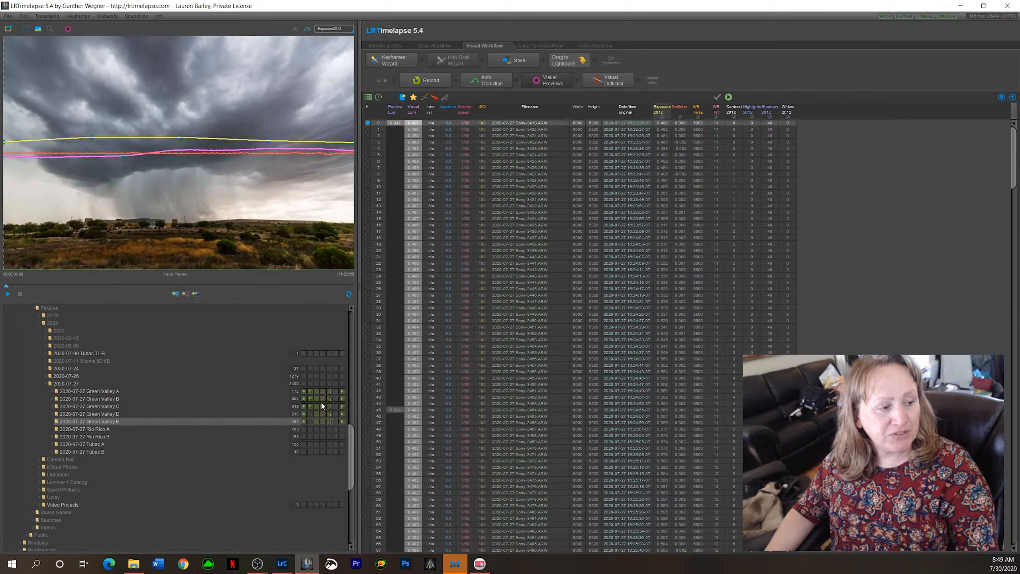
{"action": "scroll", "coordinate": [218, 361], "scroll_direction": "up", "scroll_amount": 3}
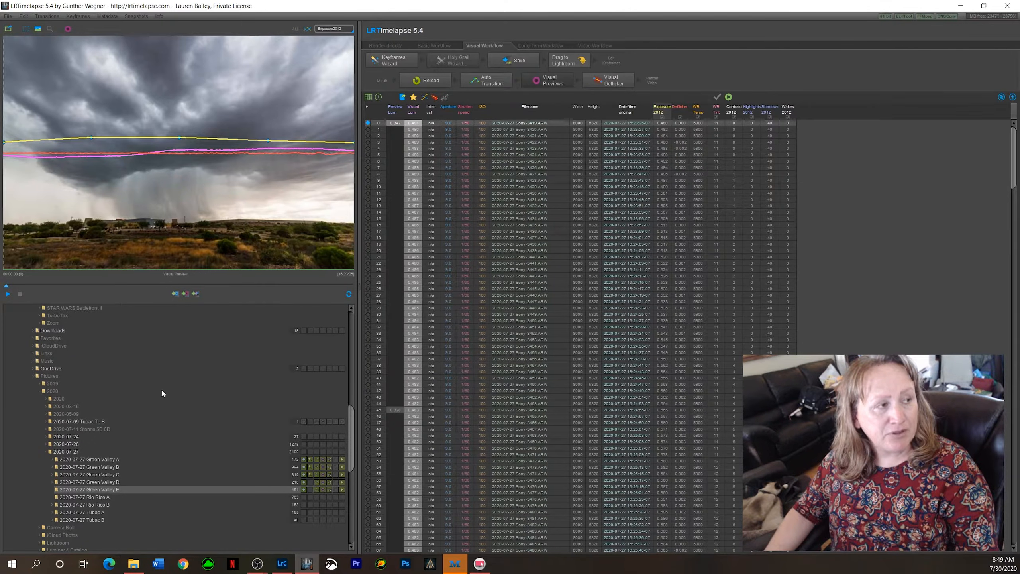
{"action": "scroll", "coordinate": [176, 386], "scroll_direction": "down", "scroll_amount": 2}
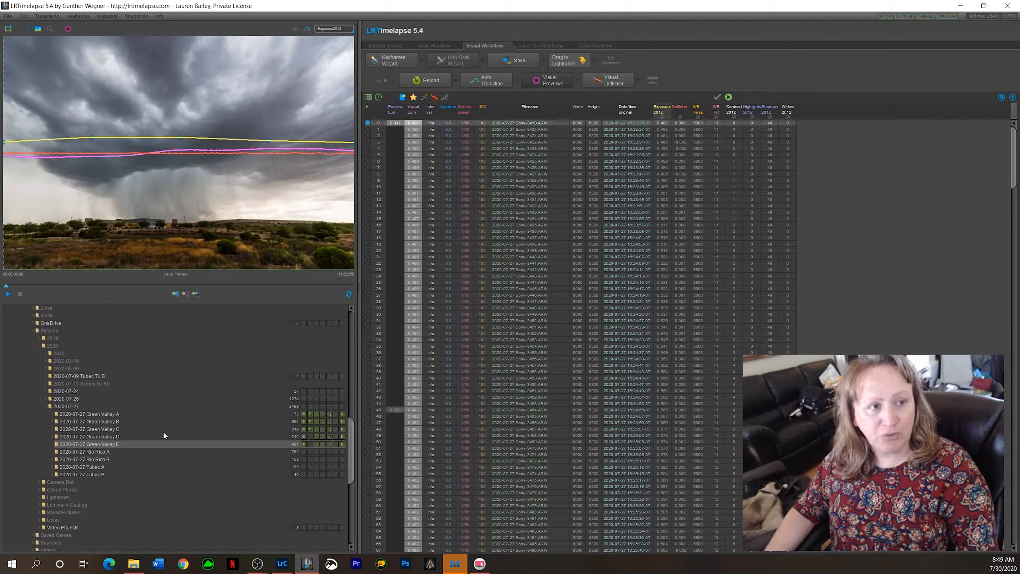
{"action": "left_click", "coordinate": [393, 46]}
{"action": "left_click", "coordinate": [485, 46]}
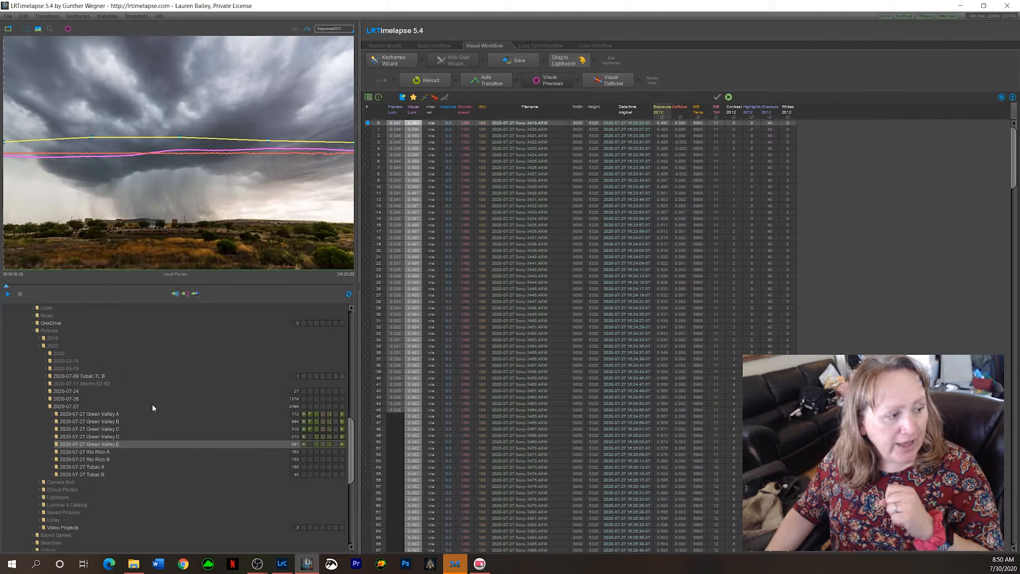
Load the 2020-07-27 Rio Rico A folder's image sequence from the Pictures folder tree.
{"action": "scroll", "coordinate": [153, 408], "scroll_direction": "down", "scroll_amount": 1}
{"action": "scroll", "coordinate": [80, 335], "scroll_direction": "up", "scroll_amount": 10}
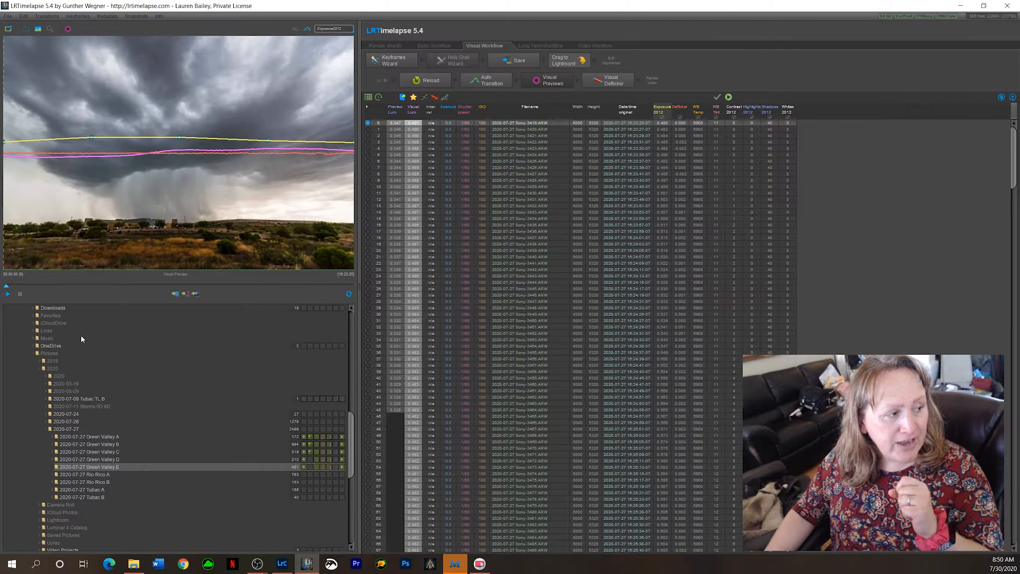
{"action": "scroll", "coordinate": [76, 323], "scroll_direction": "up", "scroll_amount": 3}
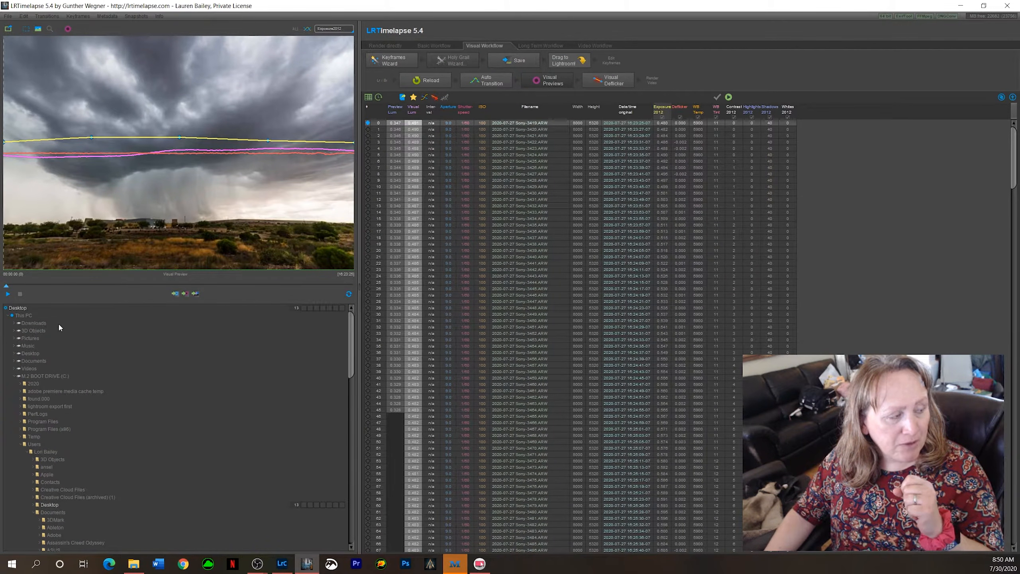
{"action": "scroll", "coordinate": [81, 370], "scroll_direction": "down", "scroll_amount": 10}
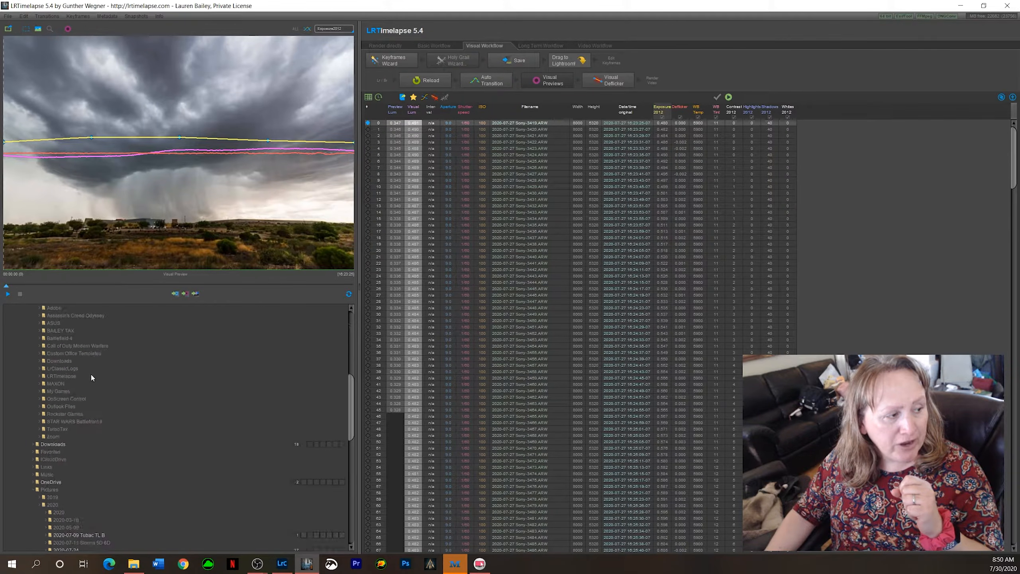
{"action": "left_click", "coordinate": [282, 564]}
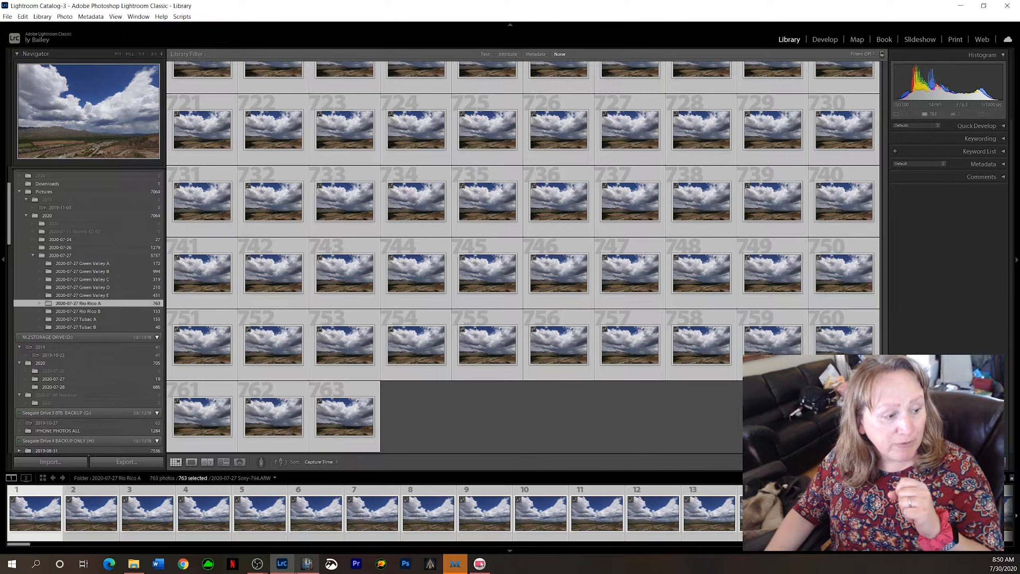
{"action": "left_click", "coordinate": [308, 564]}
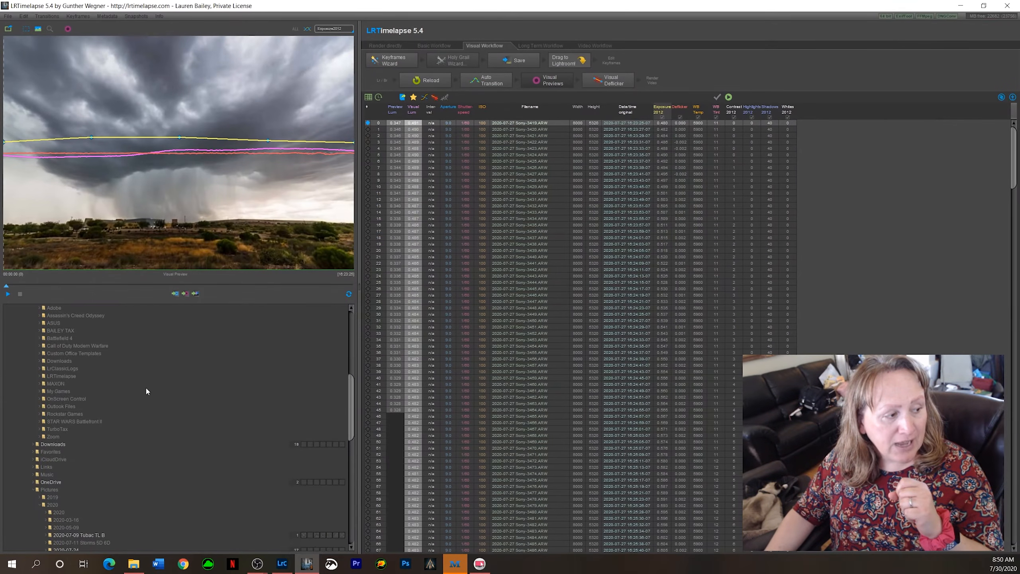
{"action": "scroll", "coordinate": [63, 374], "scroll_direction": "down", "scroll_amount": 3}
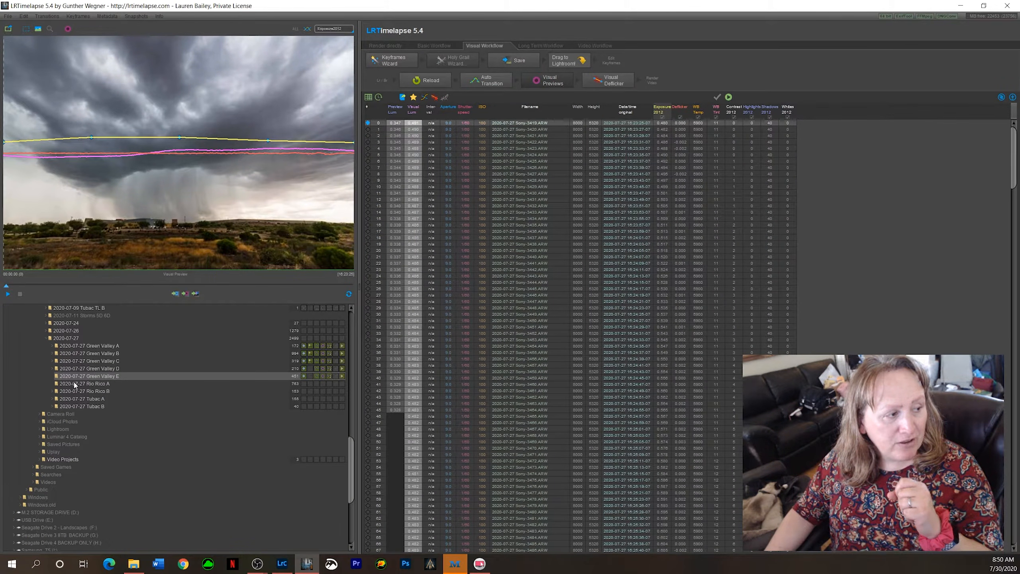
{"action": "left_click", "coordinate": [103, 386]}
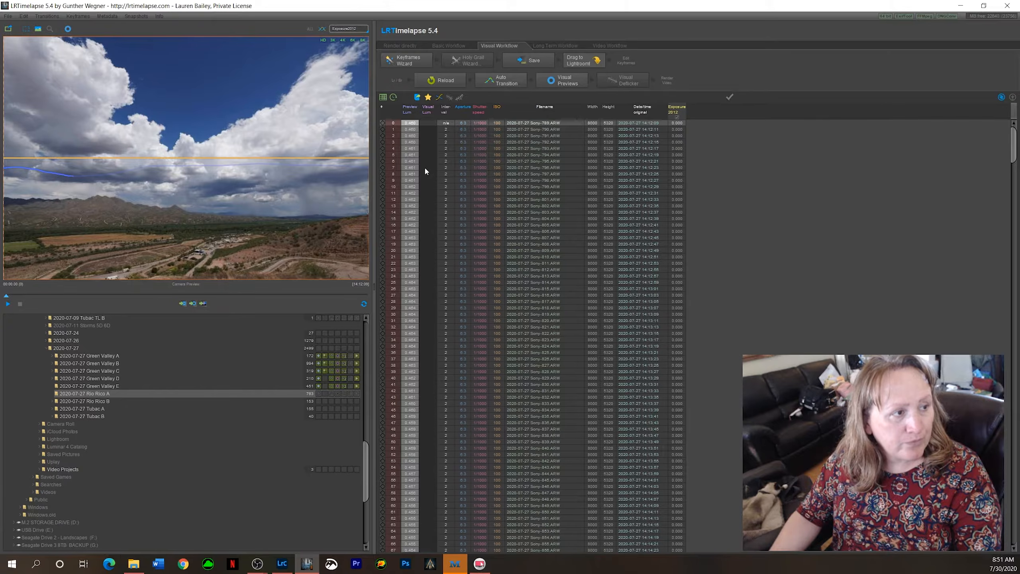
Resize the preview area against the frame table until it is slightly larger and the table stays readable.
{"action": "scroll", "coordinate": [501, 205], "scroll_direction": "down", "scroll_amount": 14}
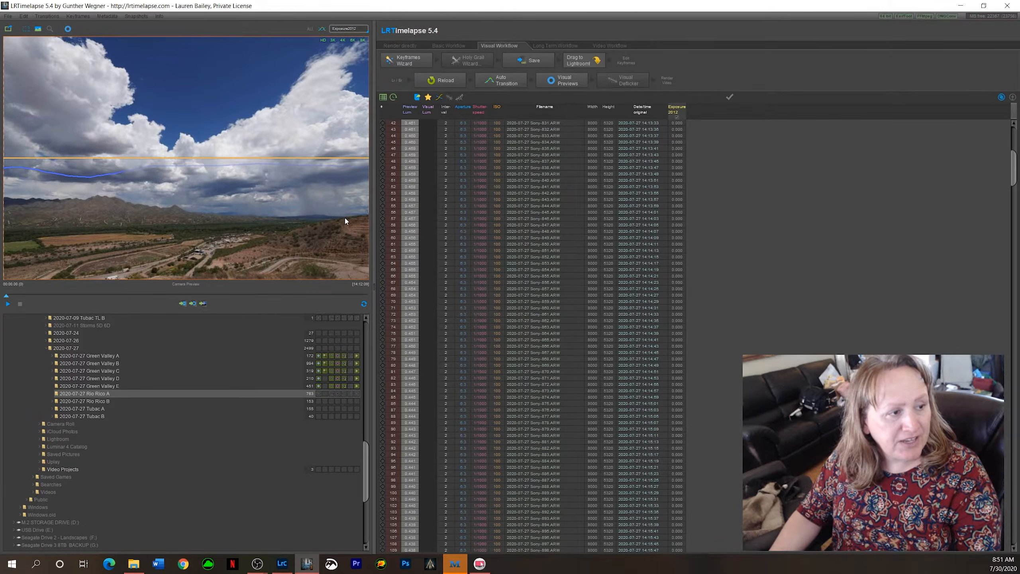
{"action": "left_click_drag", "start_coordinate": [373, 201], "coordinate": [598, 200]}
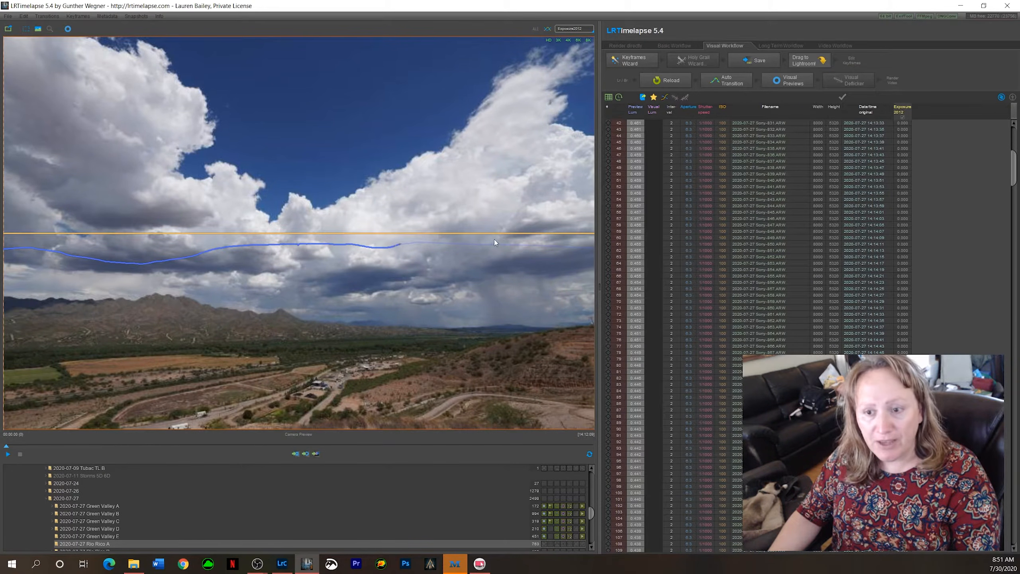
{"action": "left_click_drag", "start_coordinate": [601, 214], "coordinate": [582, 223]}
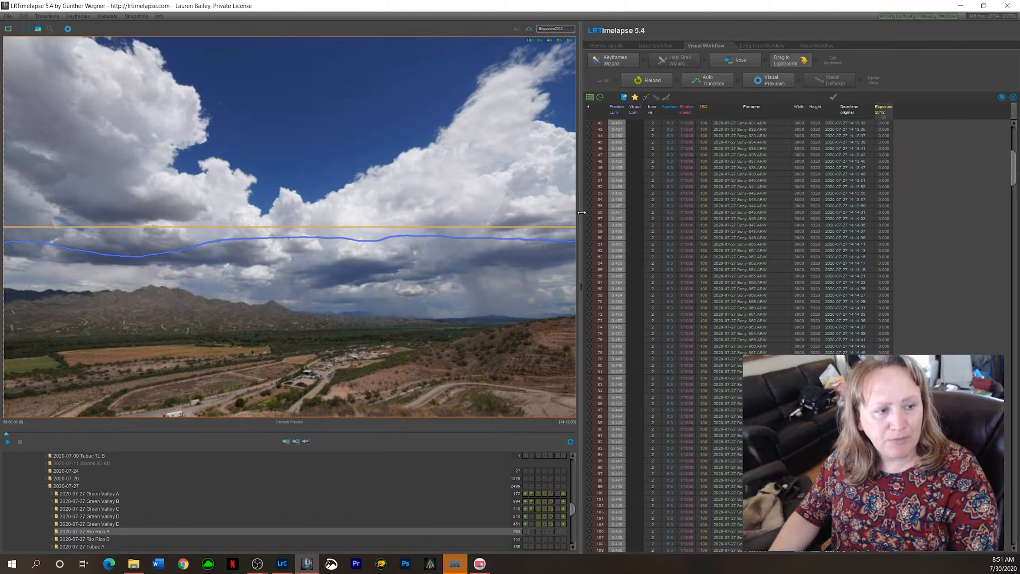
{"action": "left_click_drag", "start_coordinate": [581, 212], "coordinate": [580, 213]}
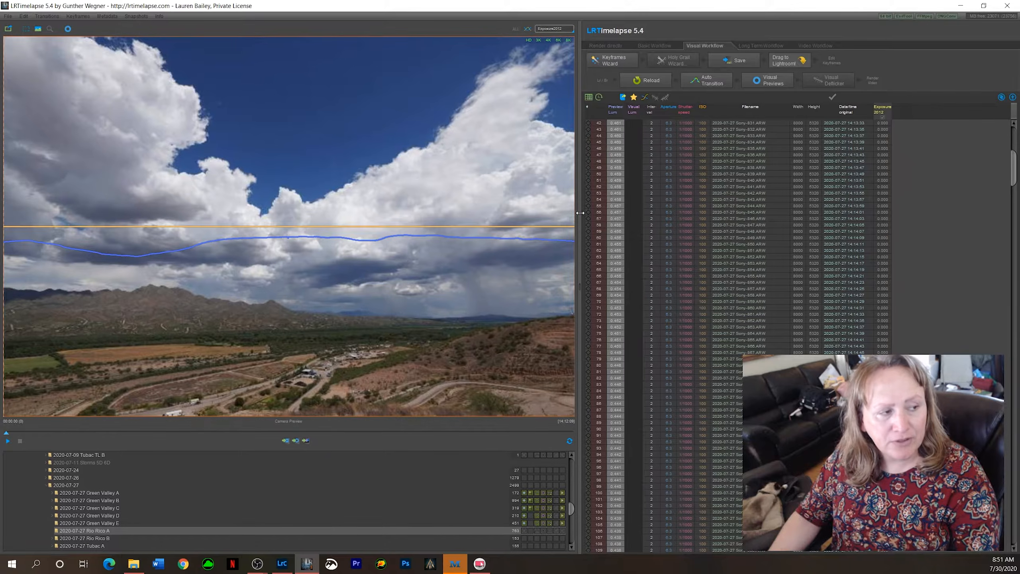
{"action": "left_click_drag", "start_coordinate": [507, 224], "coordinate": [325, 220]}
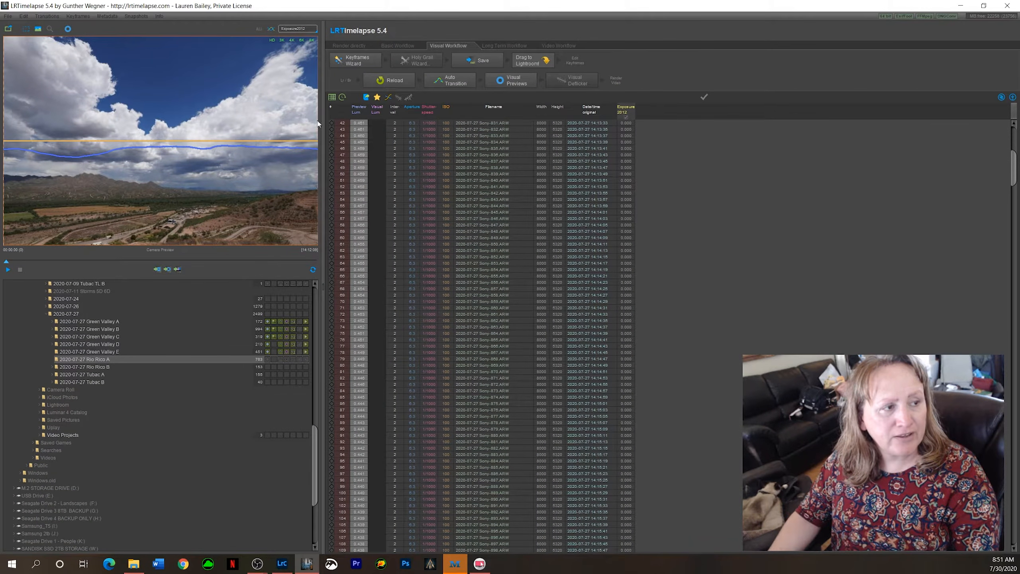
{"action": "left_click_drag", "start_coordinate": [321, 125], "coordinate": [412, 213]}
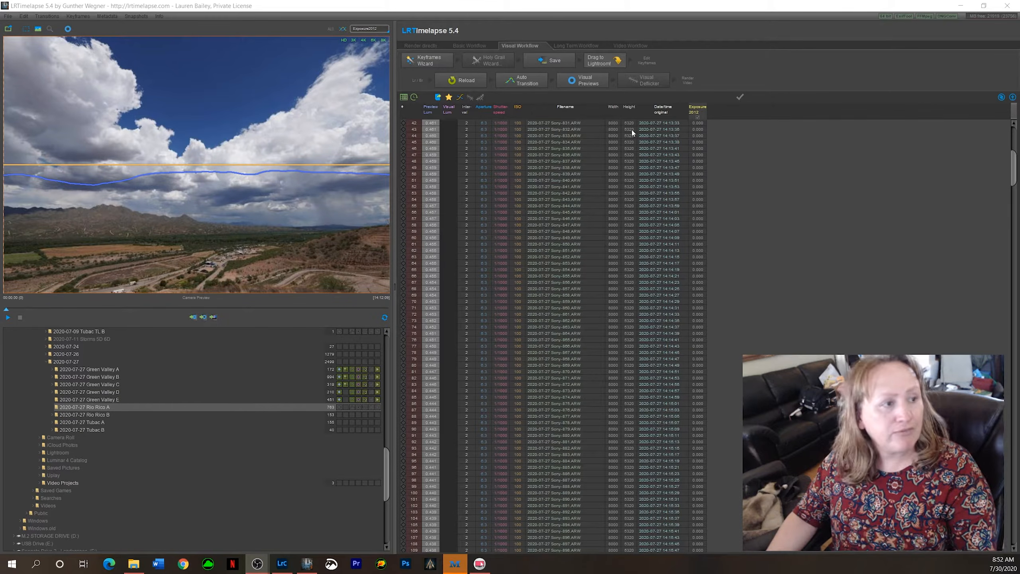
Distribute six keyframes across the Rio Rico A sequence with the Keyframes Wizard and save the metadata.
{"action": "left_click", "coordinate": [427, 61]}
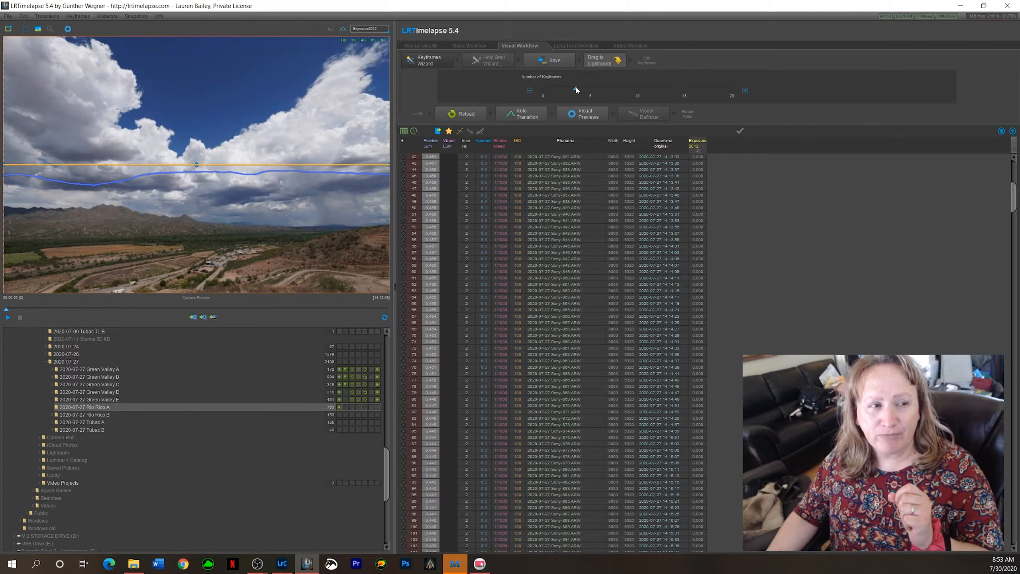
{"action": "left_click_drag", "start_coordinate": [584, 90], "coordinate": [602, 90]}
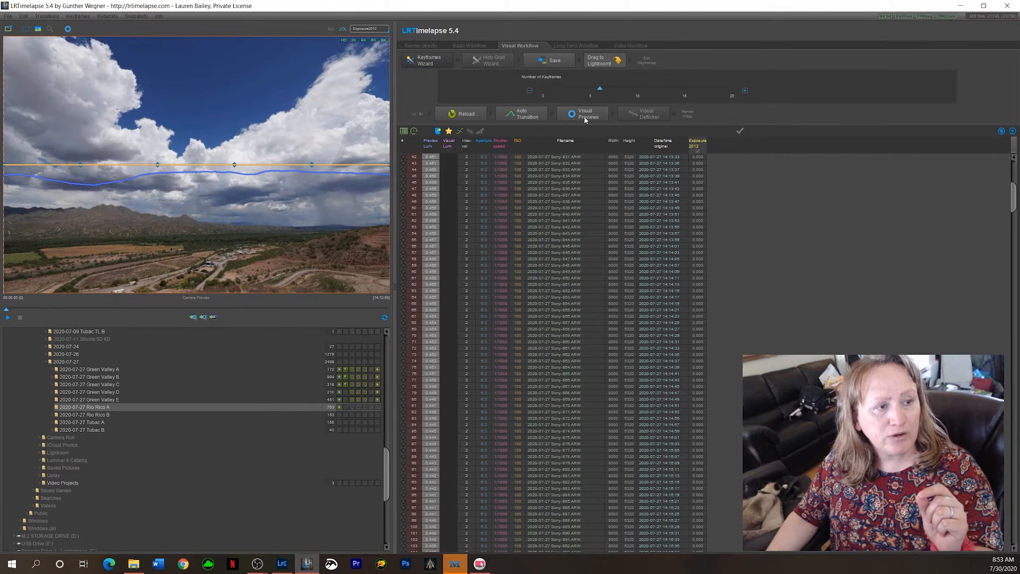
{"action": "left_click_drag", "start_coordinate": [611, 93], "coordinate": [606, 92]}
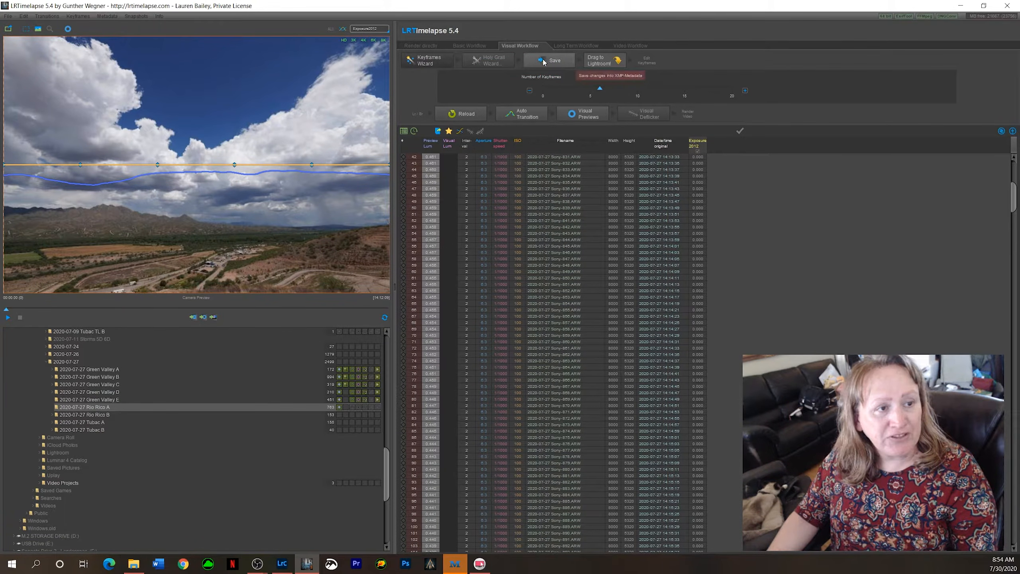
{"action": "left_click", "coordinate": [554, 63]}
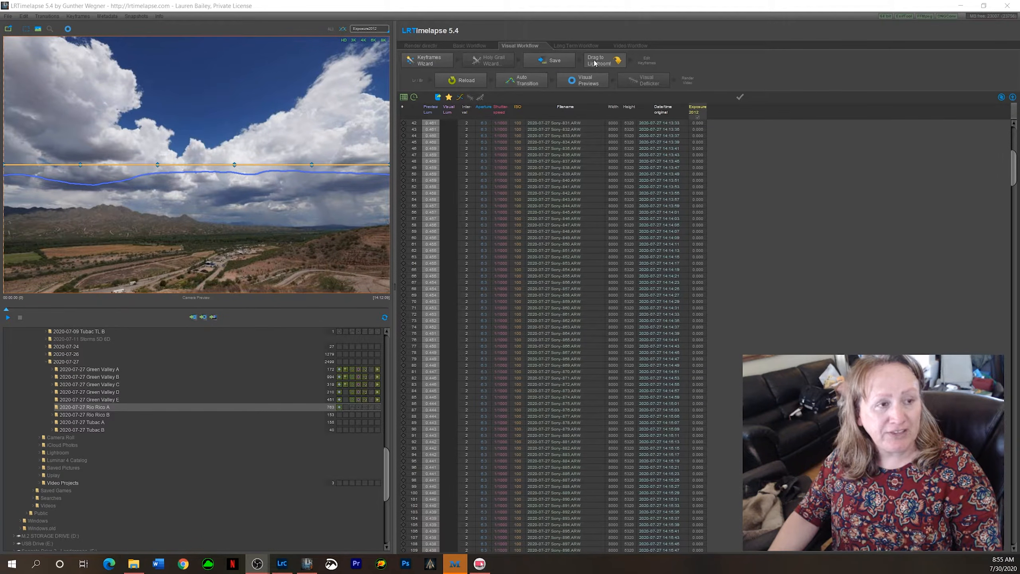
Switch to Lightroom, select every photo in the 2020-07-27 Rio Rico A folder, and read their metadata from the files.
{"action": "left_click", "coordinate": [289, 569]}
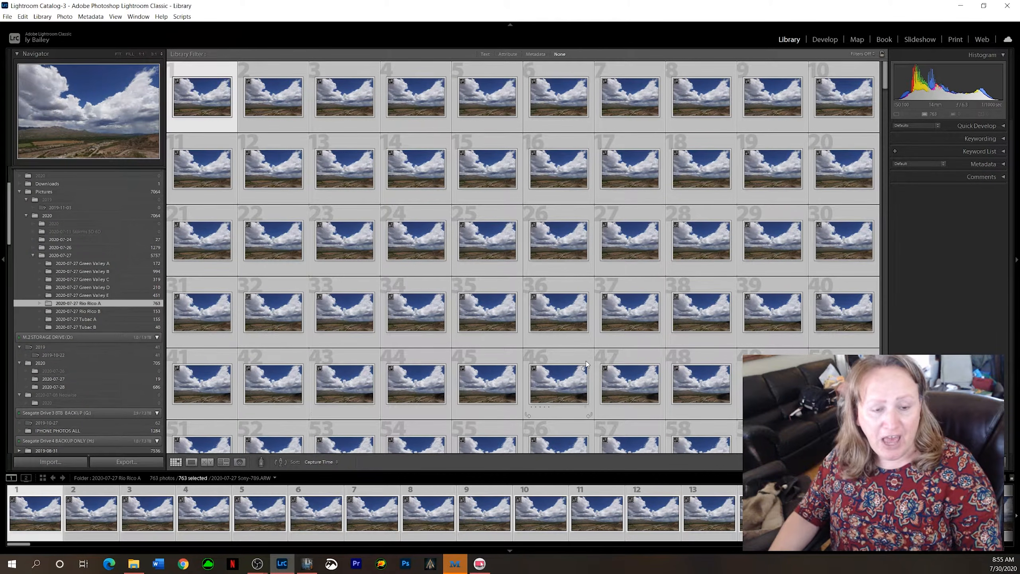
{"action": "left_click", "coordinate": [631, 310]}
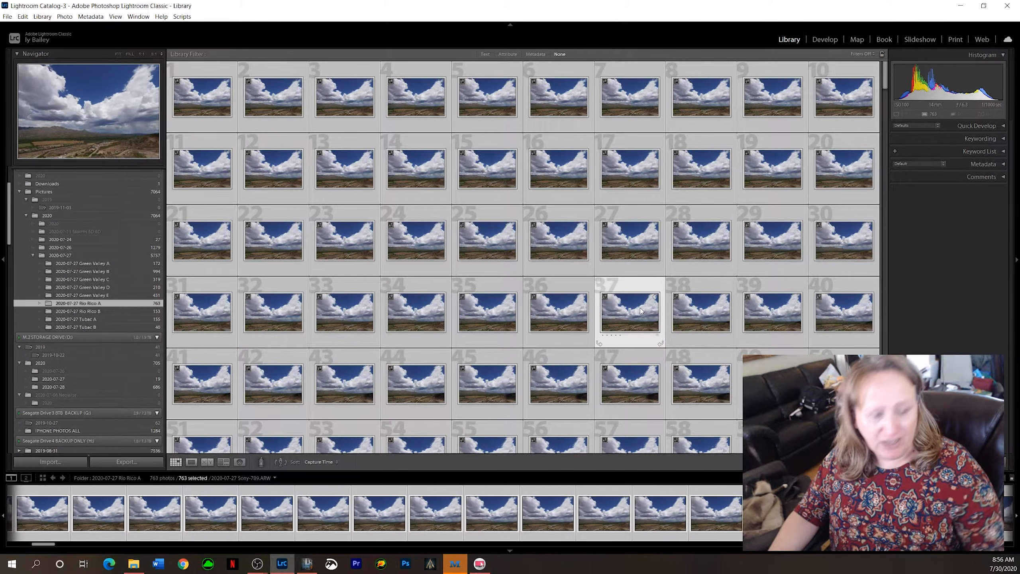
{"action": "key", "text": "ctrl+d"}
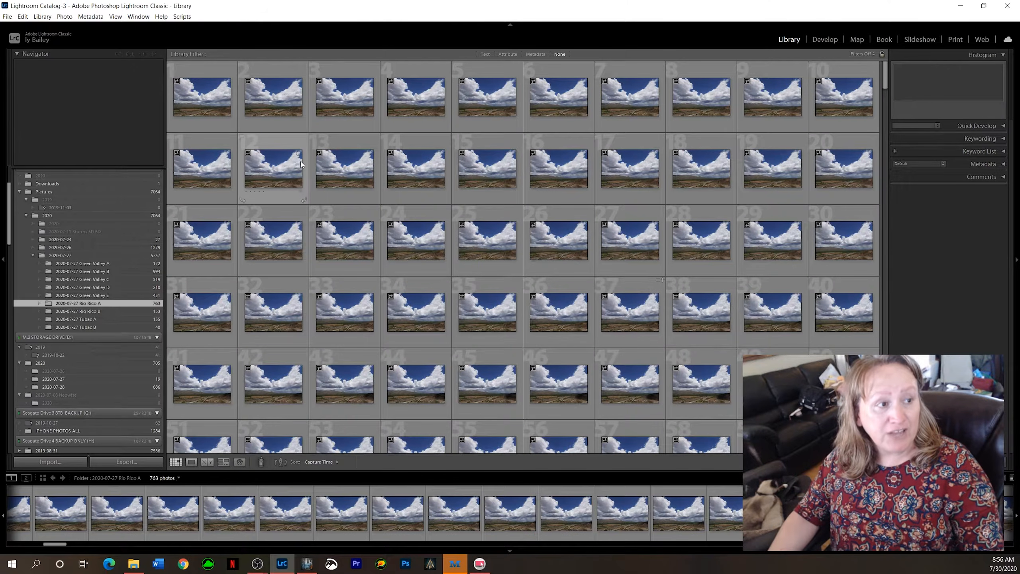
{"action": "left_click", "coordinate": [209, 101]}
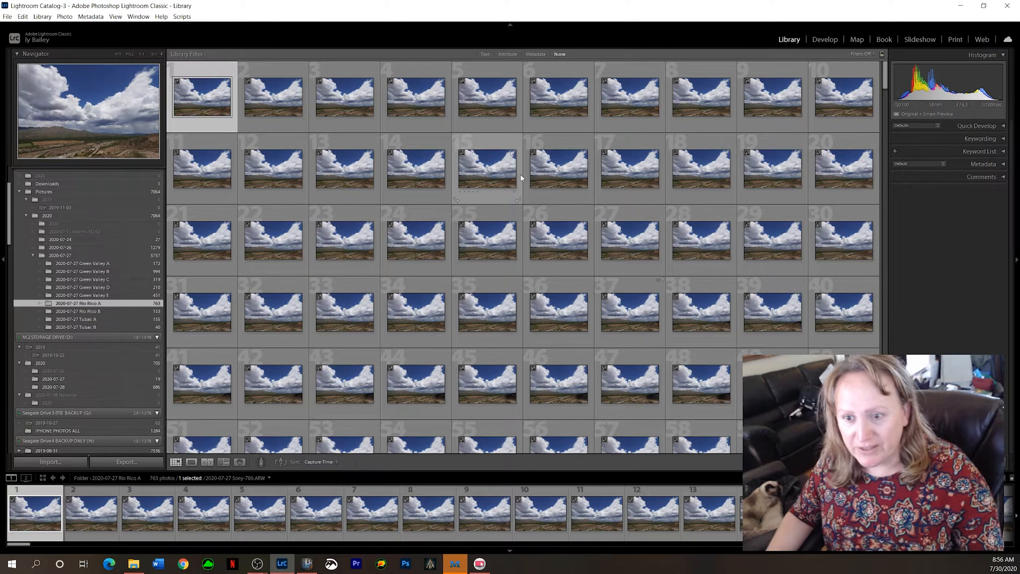
{"action": "key", "text": "ctrl+a"}
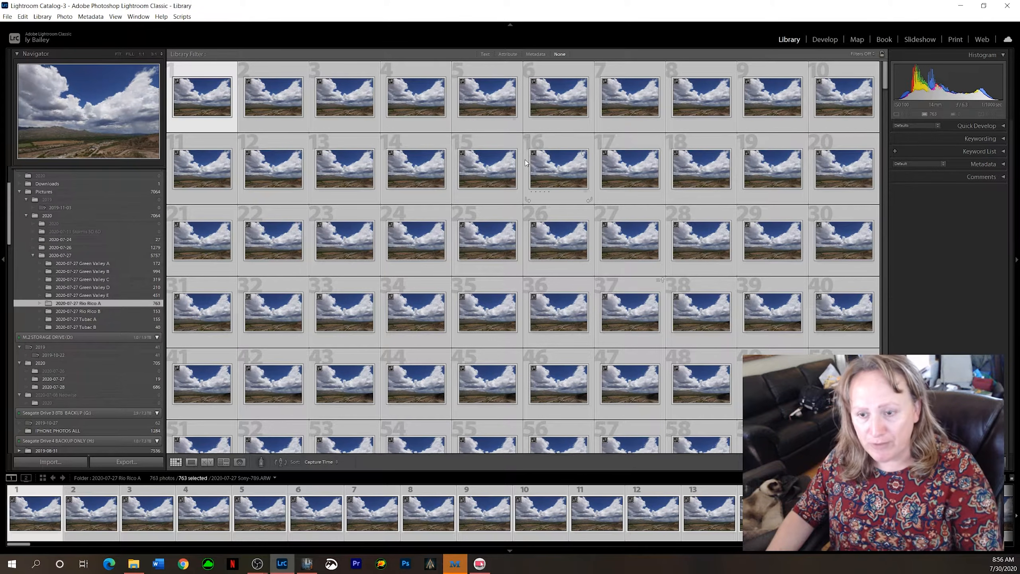
{"action": "scroll", "coordinate": [426, 224], "scroll_direction": "down", "scroll_amount": 10}
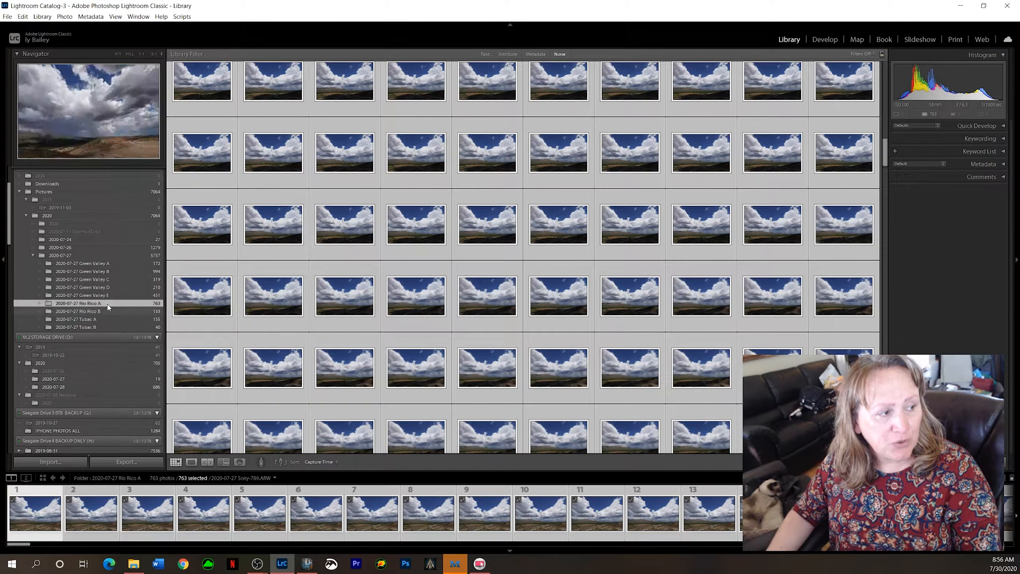
{"action": "scroll", "coordinate": [346, 286], "scroll_direction": "down", "scroll_amount": 15}
{"action": "scroll", "coordinate": [382, 352], "scroll_direction": "down", "scroll_amount": 15}
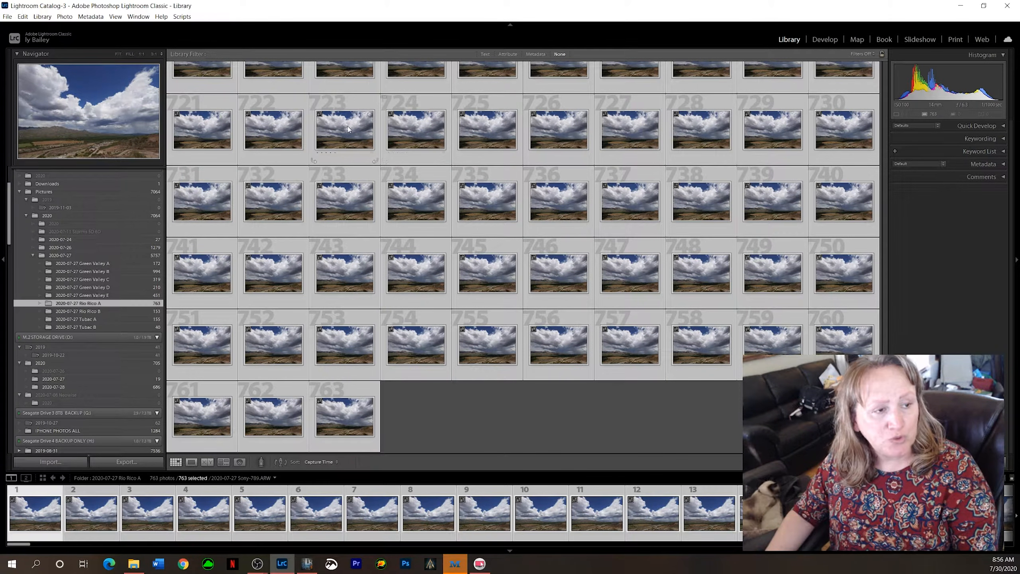
{"action": "left_click", "coordinate": [92, 17]}
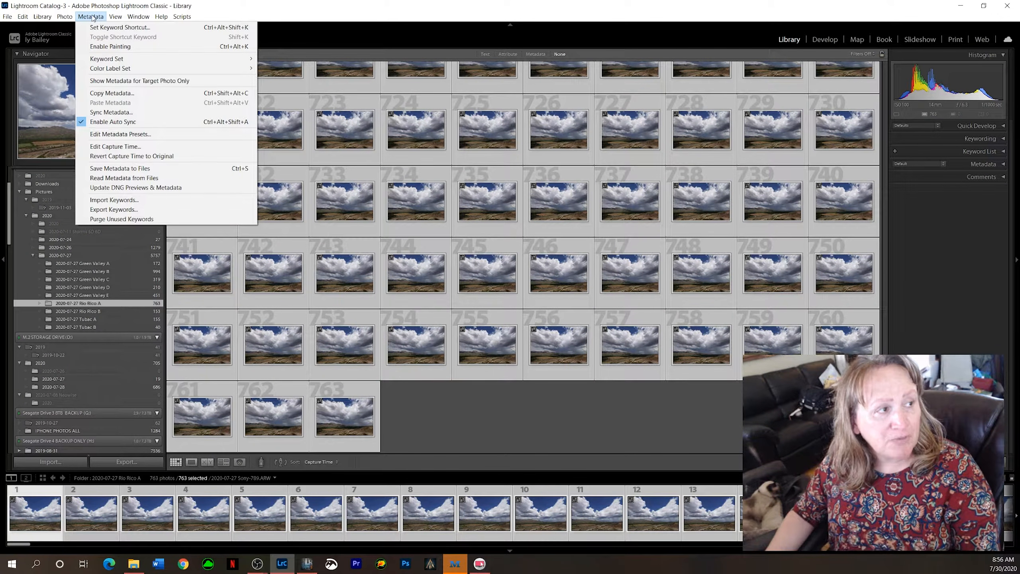
{"action": "left_click", "coordinate": [154, 180]}
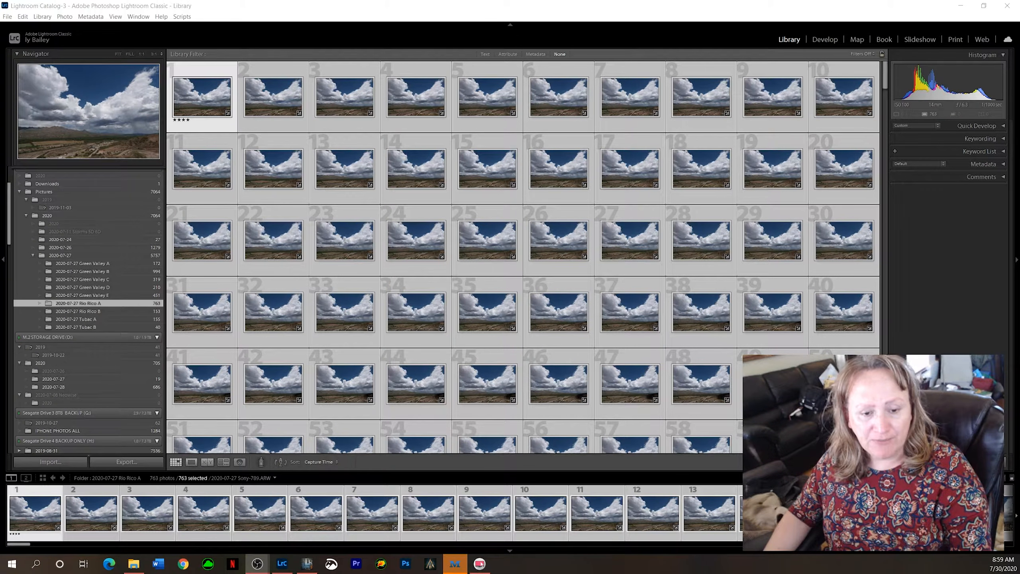
Filter the Rio Rico A photos with the 01 LRT5 Keyframes preset and clear the photo selection.
{"action": "left_click", "coordinate": [980, 478]}
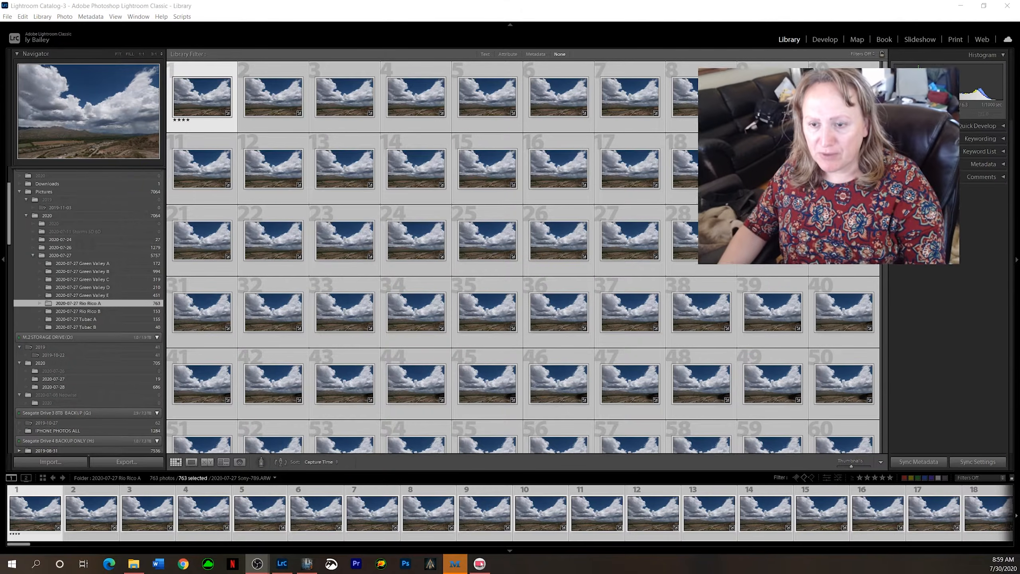
{"action": "left_click", "coordinate": [971, 481]}
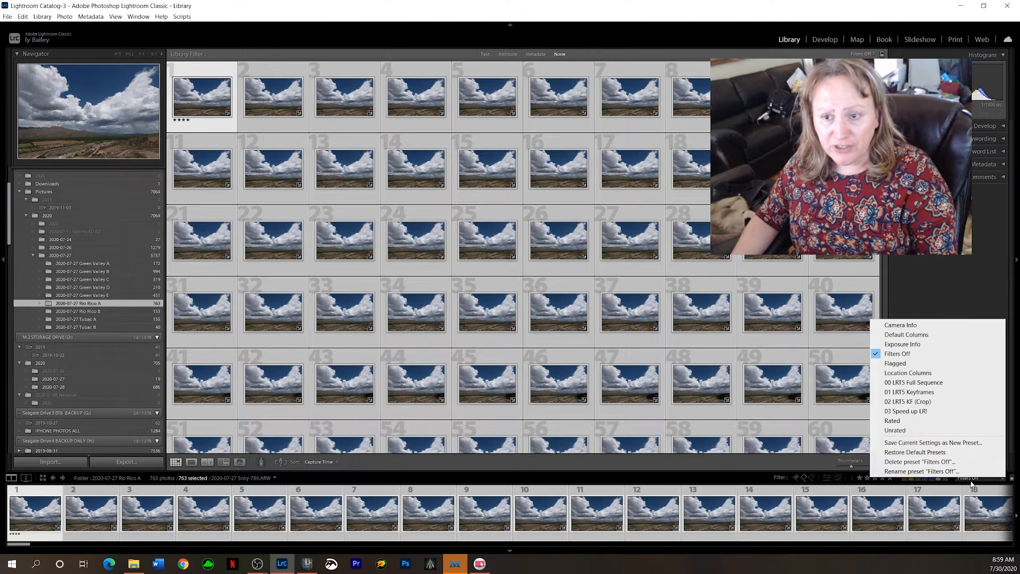
{"action": "left_click", "coordinate": [929, 393]}
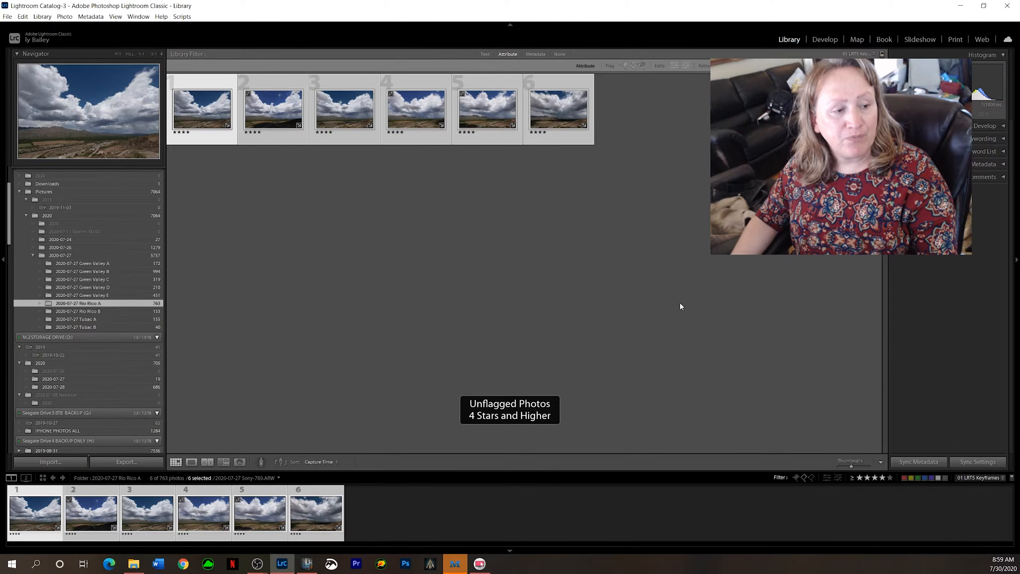
{"action": "left_click", "coordinate": [681, 321]}
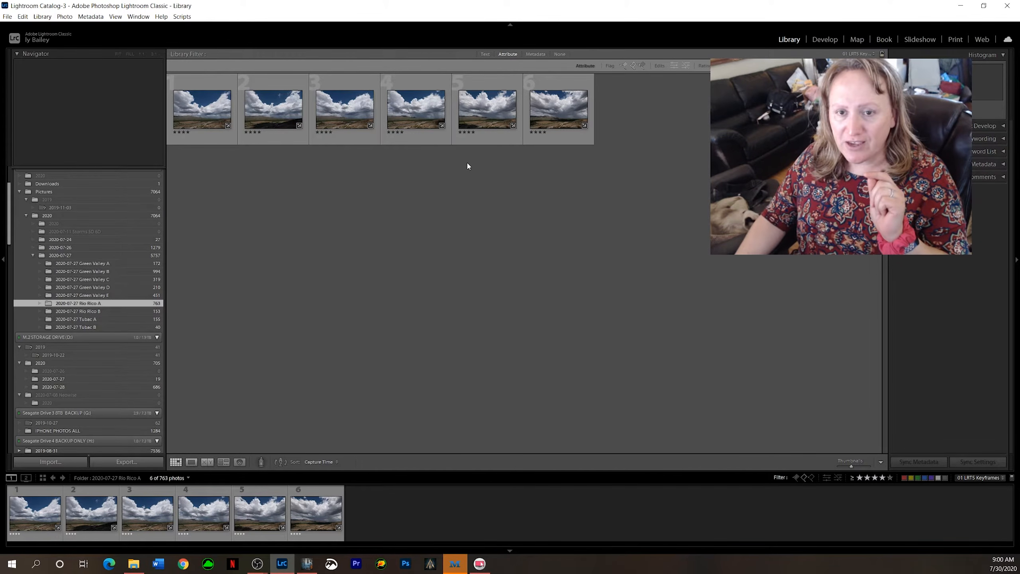
Open the first keyframe in the Develop module and apply the LR TL sharpness new preset.
{"action": "double_click", "coordinate": [205, 106]}
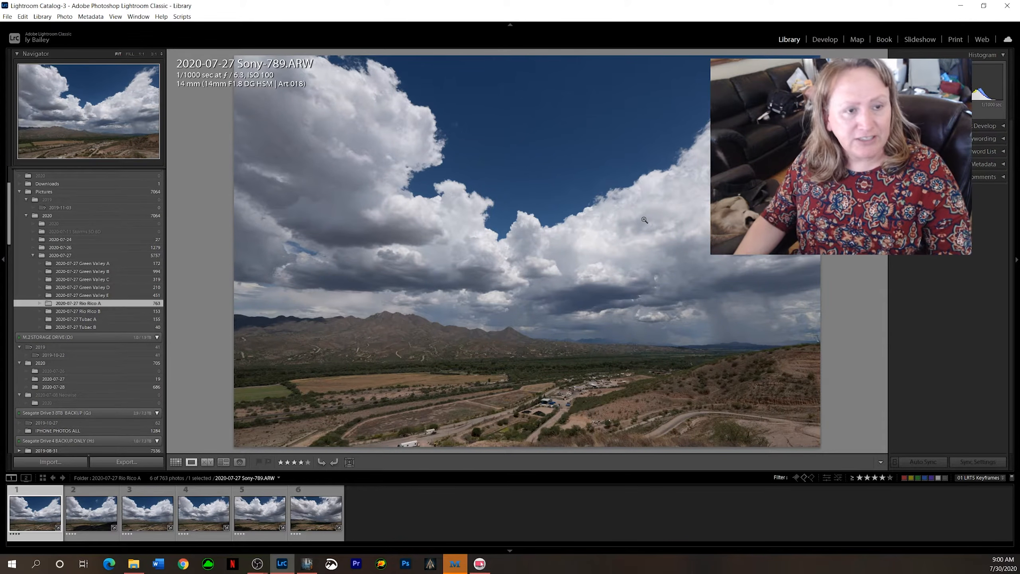
{"action": "left_click", "coordinate": [826, 39]}
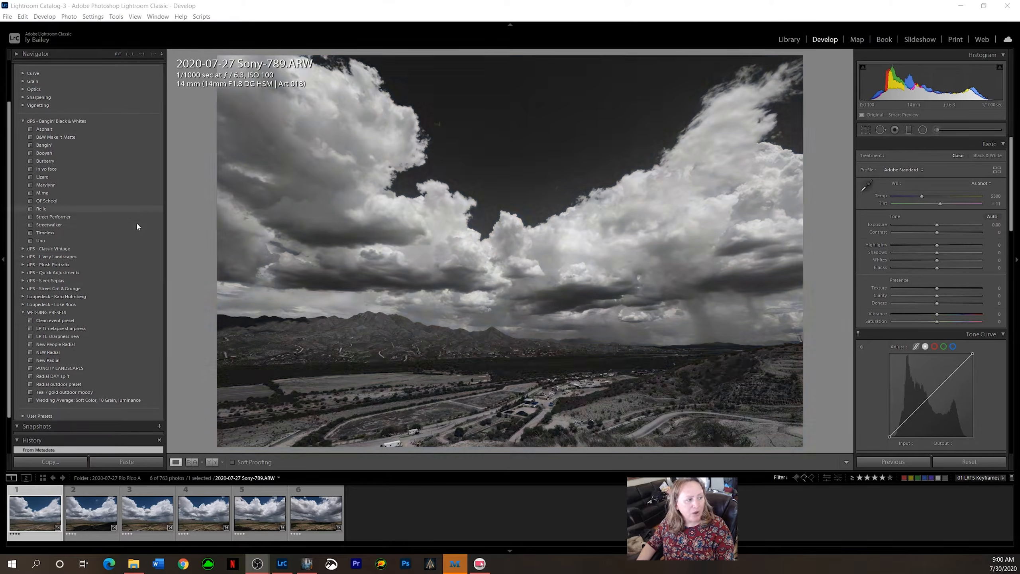
{"action": "scroll", "coordinate": [112, 273], "scroll_direction": "down", "scroll_amount": 2}
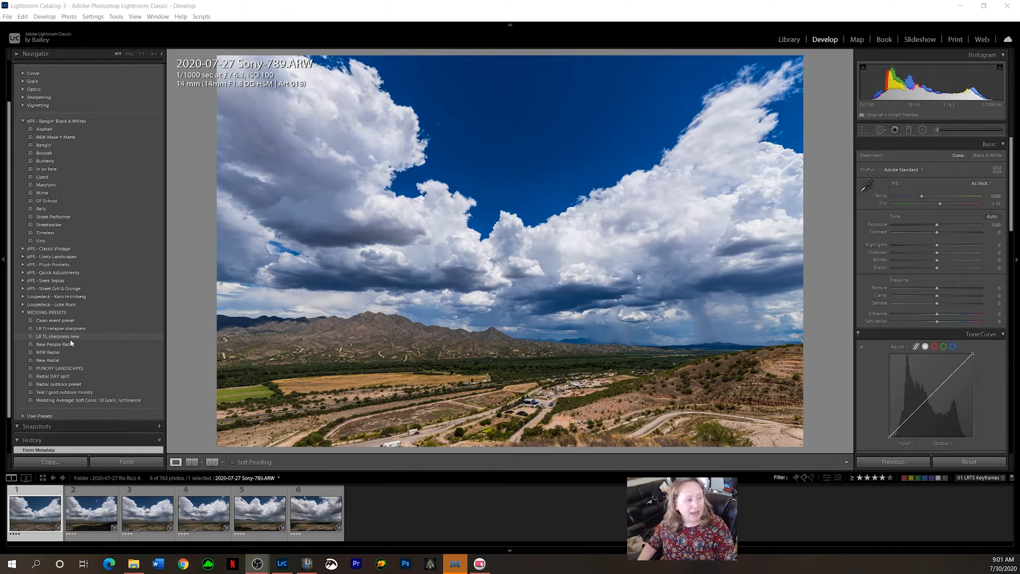
{"action": "left_click", "coordinate": [71, 339]}
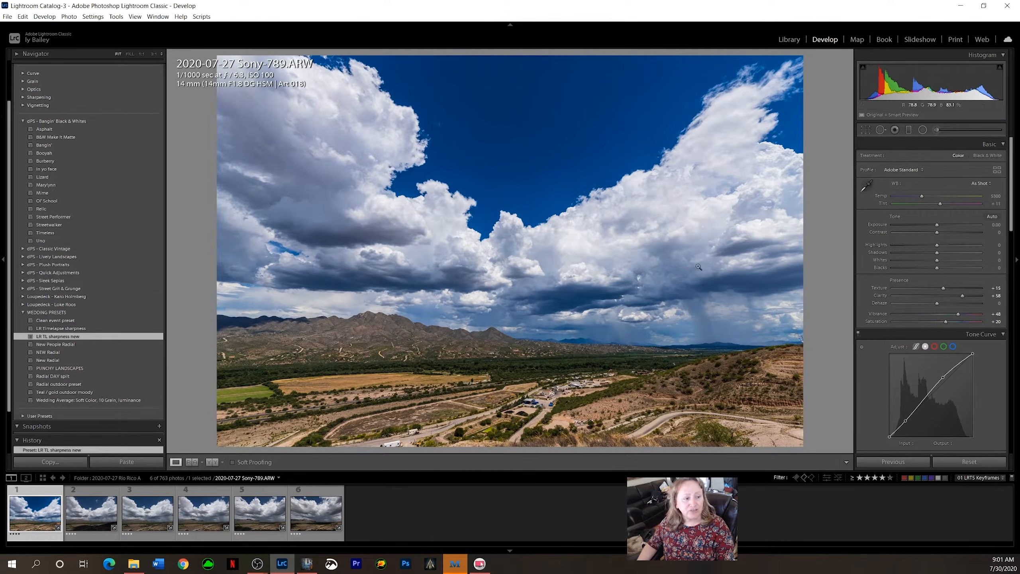
Examine the mountains, valley and storm clouds of the first keyframe at close range to judge the preset's sharpening.
{"action": "left_click", "coordinate": [419, 343]}
{"action": "left_click_drag", "start_coordinate": [429, 366], "coordinate": [590, 320]}
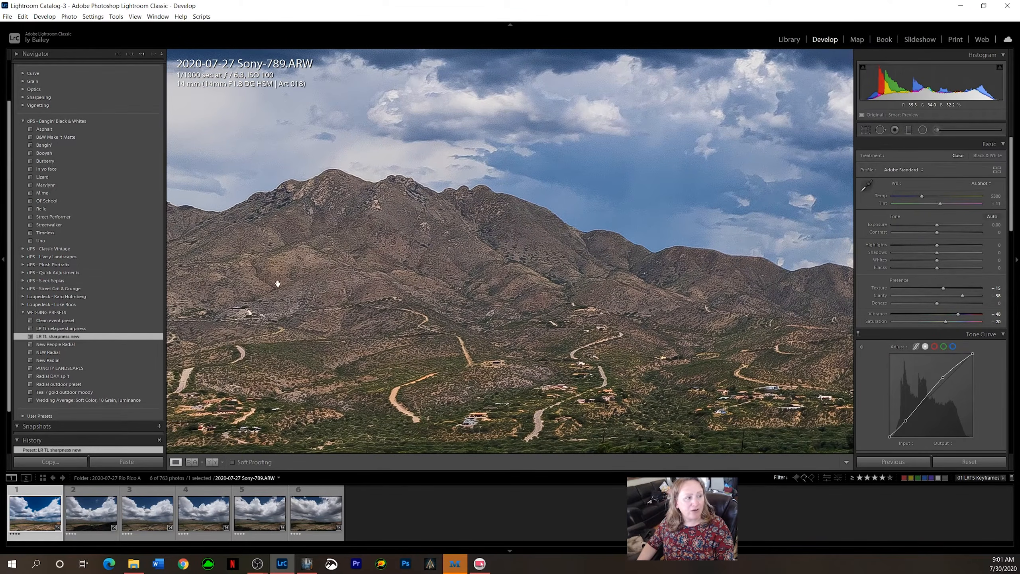
{"action": "left_click_drag", "start_coordinate": [488, 294], "coordinate": [539, 252]}
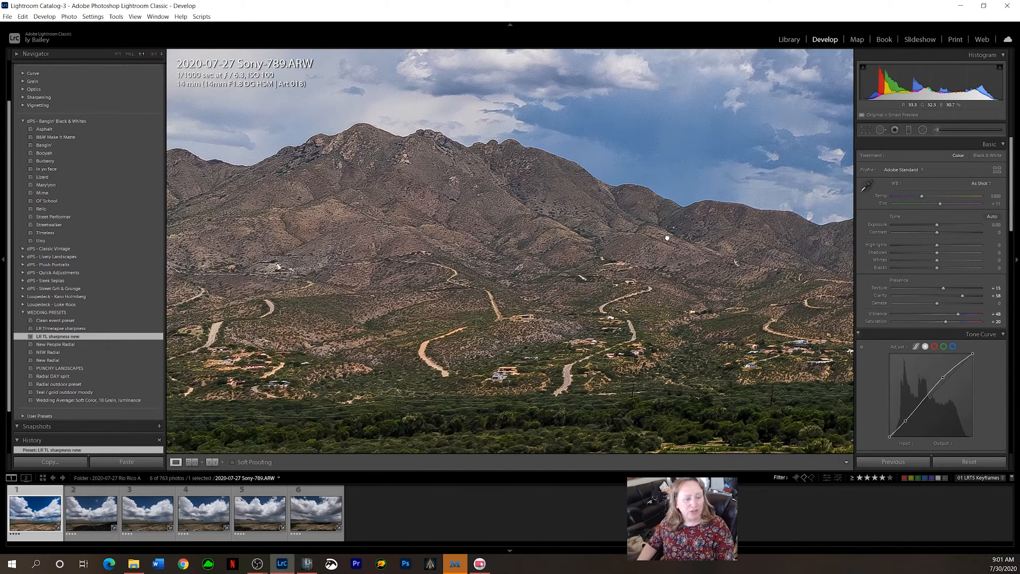
{"action": "left_click_drag", "start_coordinate": [739, 208], "coordinate": [648, 277]}
{"action": "left_click_drag", "start_coordinate": [724, 225], "coordinate": [576, 322]}
{"action": "left_click_drag", "start_coordinate": [634, 257], "coordinate": [498, 250]}
{"action": "left_click_drag", "start_coordinate": [596, 307], "coordinate": [524, 235]}
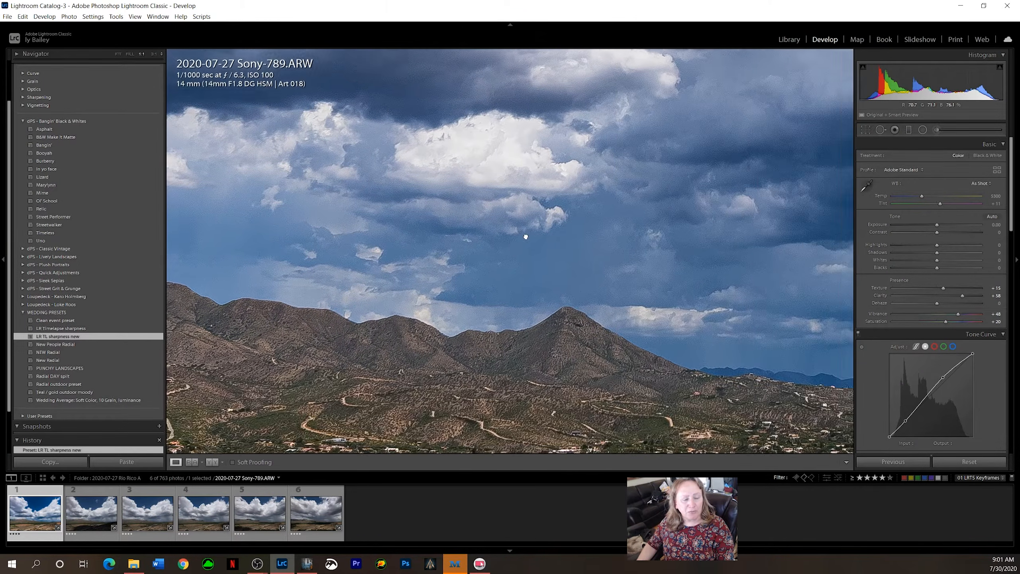
{"action": "left_click_drag", "start_coordinate": [631, 263], "coordinate": [608, 262]}
{"action": "left_click", "coordinate": [640, 274]}
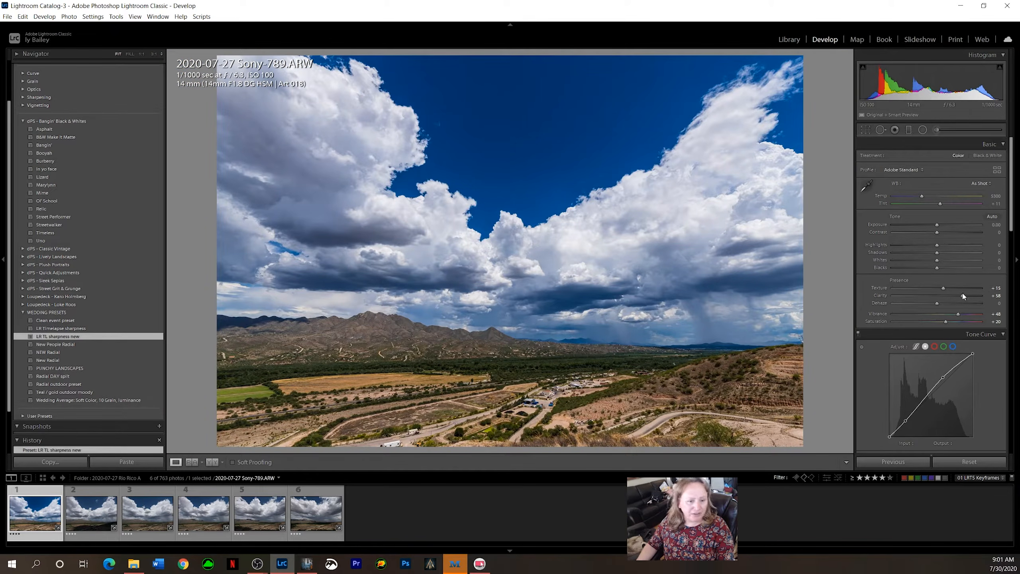
Reduce the first keyframe's Clarity, raise Shadows to +40 and lower Highlights to -25.
{"action": "left_click_drag", "start_coordinate": [964, 296], "coordinate": [952, 296]}
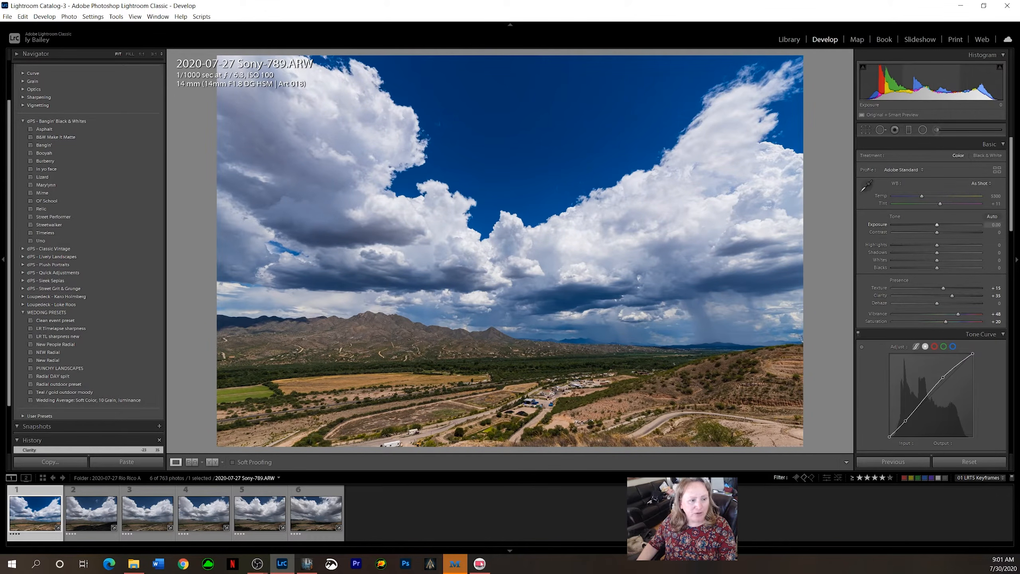
{"action": "left_click_drag", "start_coordinate": [894, 93], "coordinate": [911, 93]}
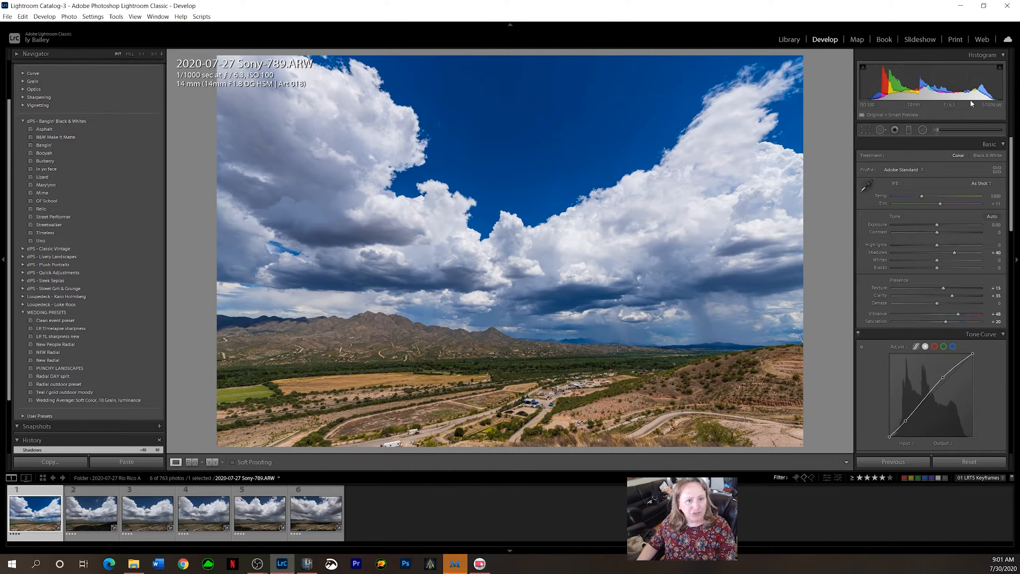
{"action": "left_click_drag", "start_coordinate": [980, 91], "coordinate": [968, 91]}
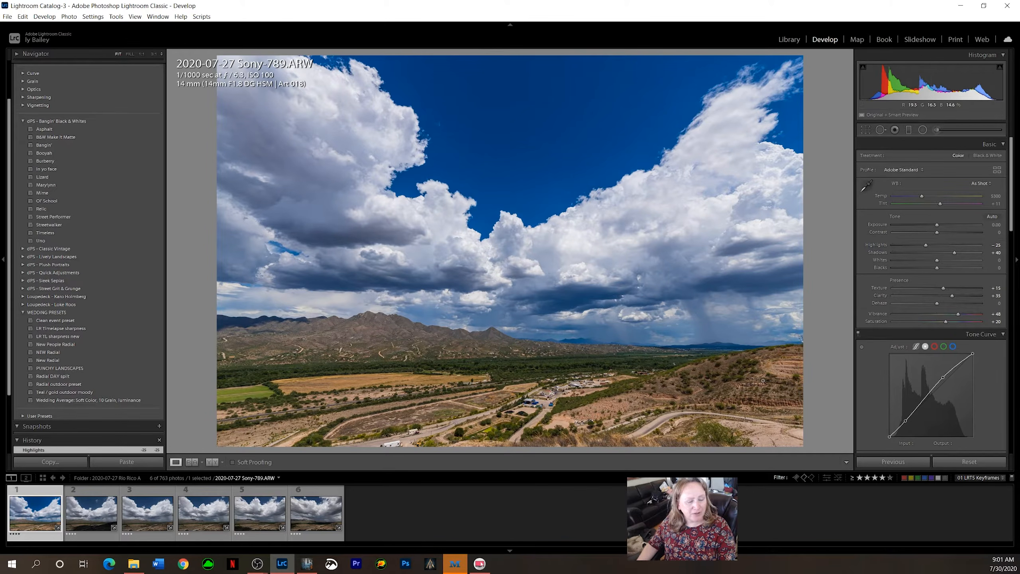
Check the storm clouds for noise, set Luminance noise reduction to 11, and raise Shadows to +43.
{"action": "left_click_drag", "start_coordinate": [723, 322], "coordinate": [675, 281]}
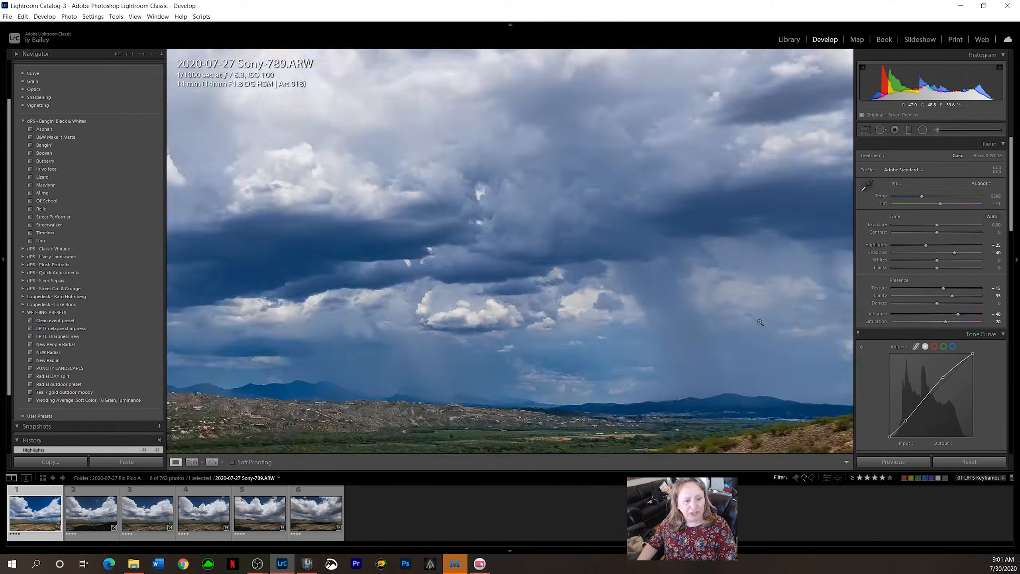
{"action": "left_click_drag", "start_coordinate": [758, 240], "coordinate": [745, 269]}
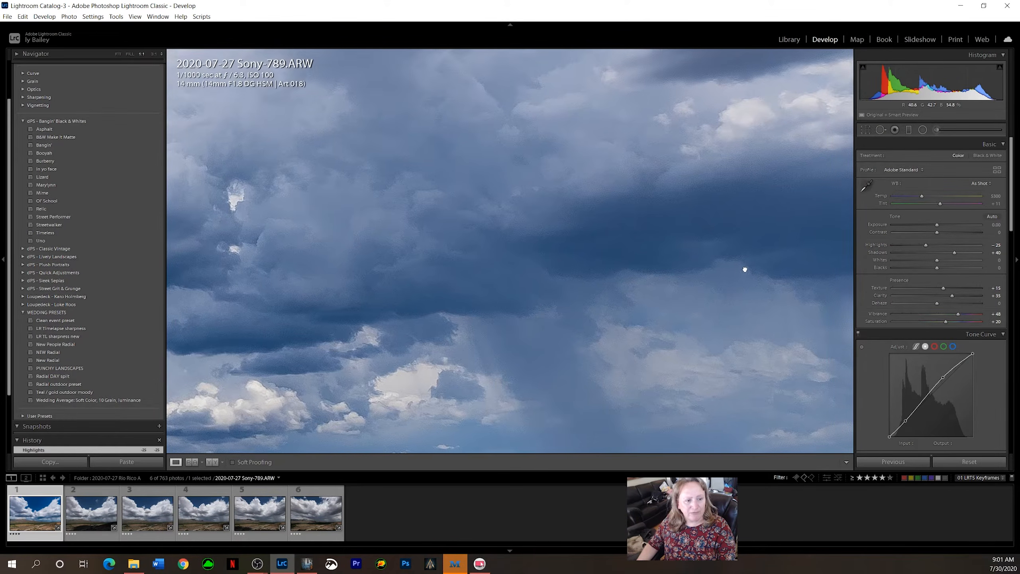
{"action": "left_click", "coordinate": [772, 314]}
{"action": "scroll", "coordinate": [937, 329], "scroll_direction": "down", "scroll_amount": 10}
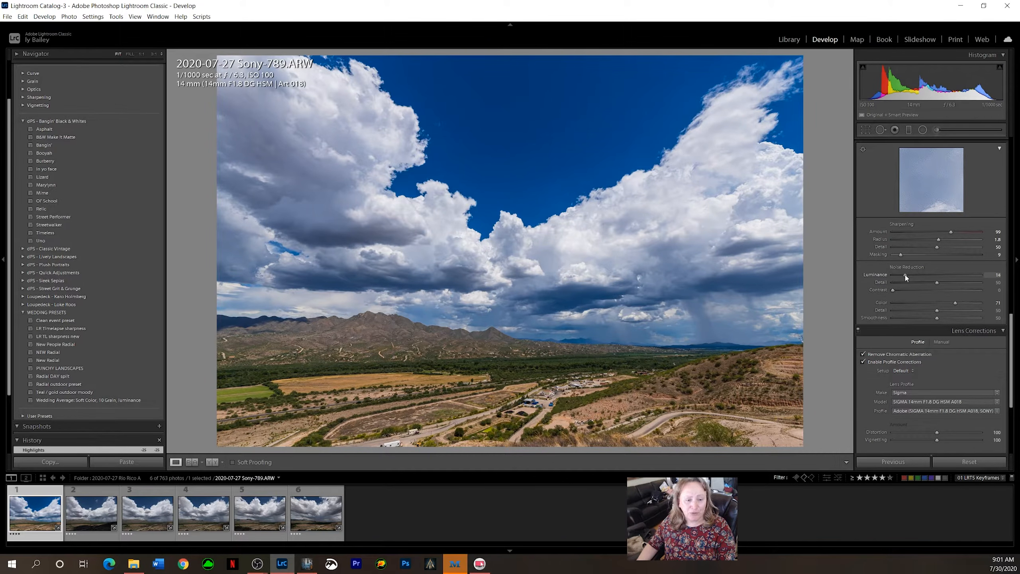
{"action": "left_click", "coordinate": [708, 277]}
{"action": "left_click_drag", "start_coordinate": [756, 297], "coordinate": [721, 206]}
{"action": "left_click", "coordinate": [705, 322]}
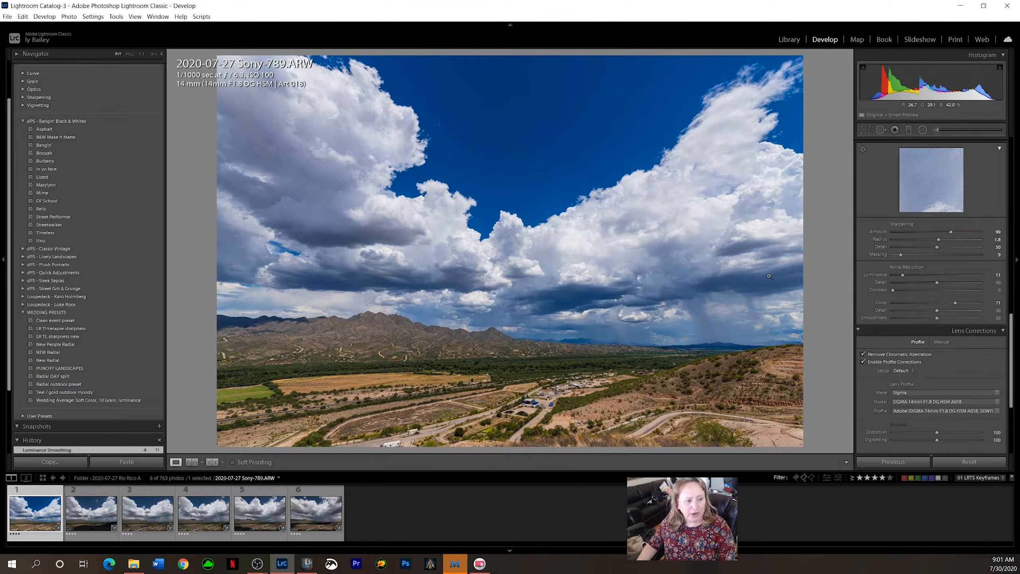
{"action": "mouse_move", "coordinate": [889, 84]}
{"action": "left_mouse_down"}
{"action": "mouse_move", "coordinate": [904, 80]}
{"action": "mouse_move", "coordinate": [891, 79]}
{"action": "left_mouse_up"}
Straighten the first keyframe's horizon with slight crop rotations and apply the crop.
{"action": "left_click", "coordinate": [865, 132]}
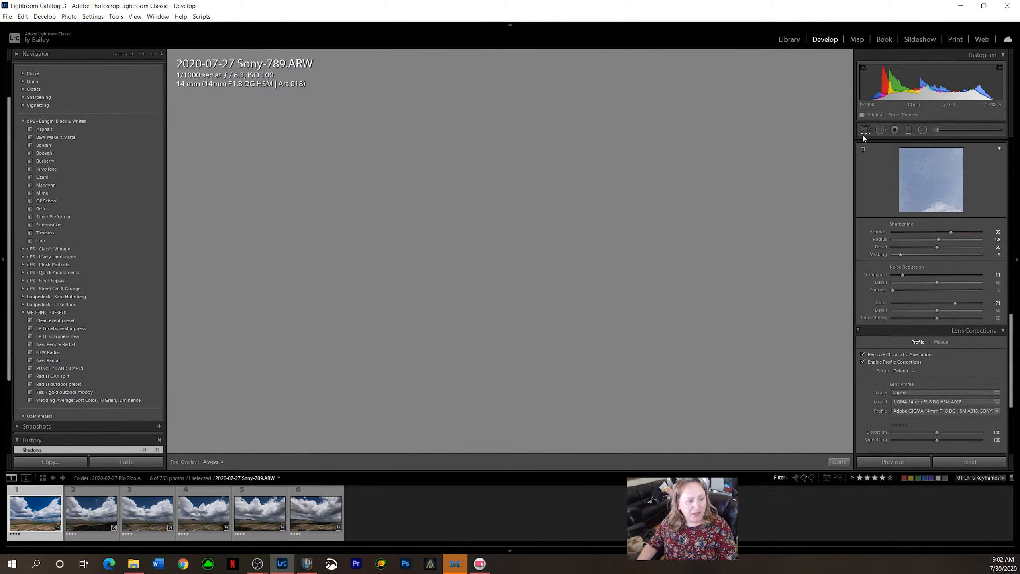
{"action": "left_click_drag", "start_coordinate": [816, 268], "coordinate": [818, 268]}
{"action": "key", "text": "Return"}
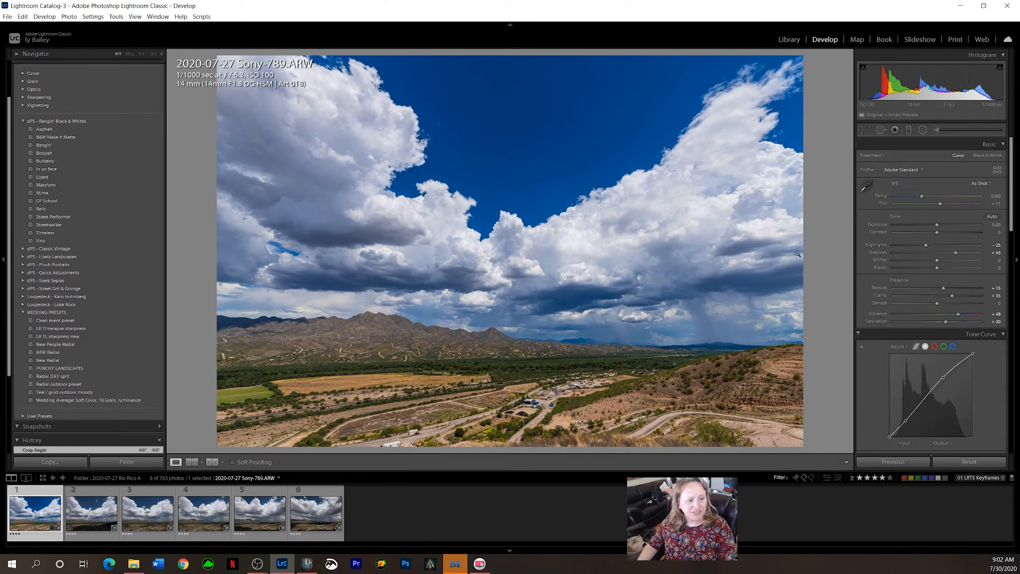
{"action": "key", "text": "r"}
{"action": "left_click_drag", "start_coordinate": [826, 218], "coordinate": [831, 213]}
{"action": "key", "text": "Return"}
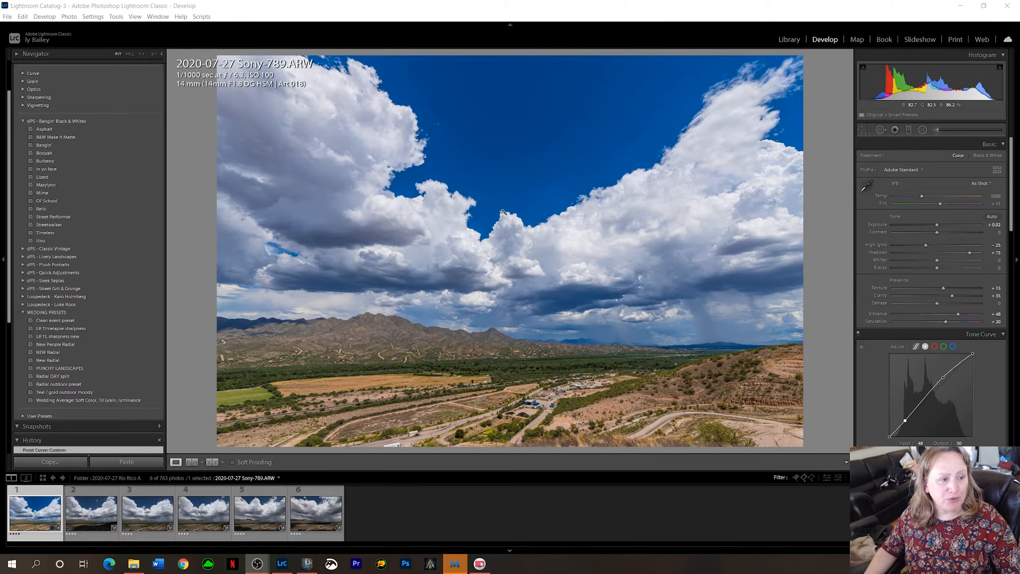
Sync the first keyframe's settings to the second with the 01 LRTimelapse Sync Keyframes script and display the second keyframe.
{"action": "left_click", "coordinate": [102, 526], "text": "shift"}
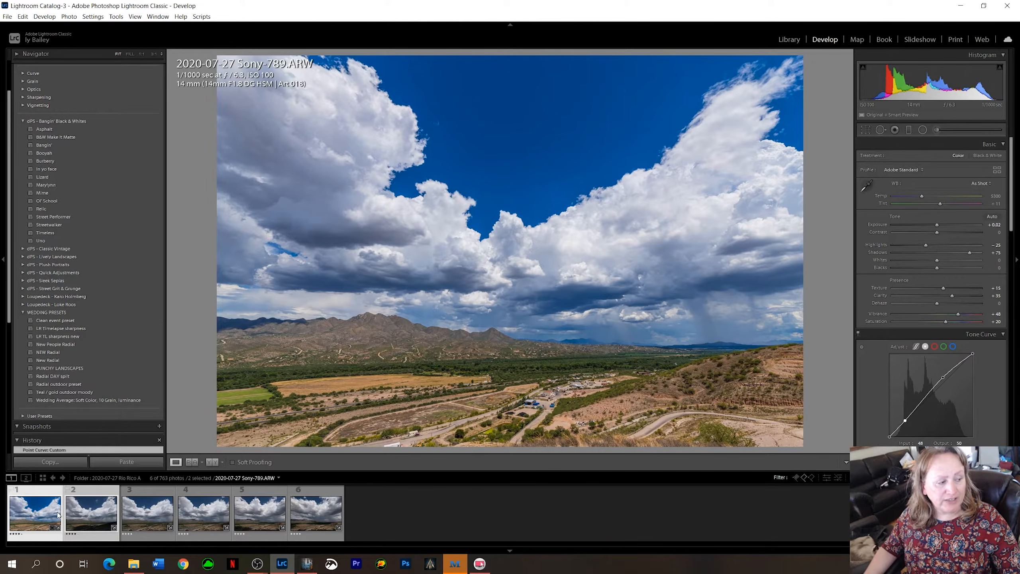
{"action": "left_click", "coordinate": [203, 16]}
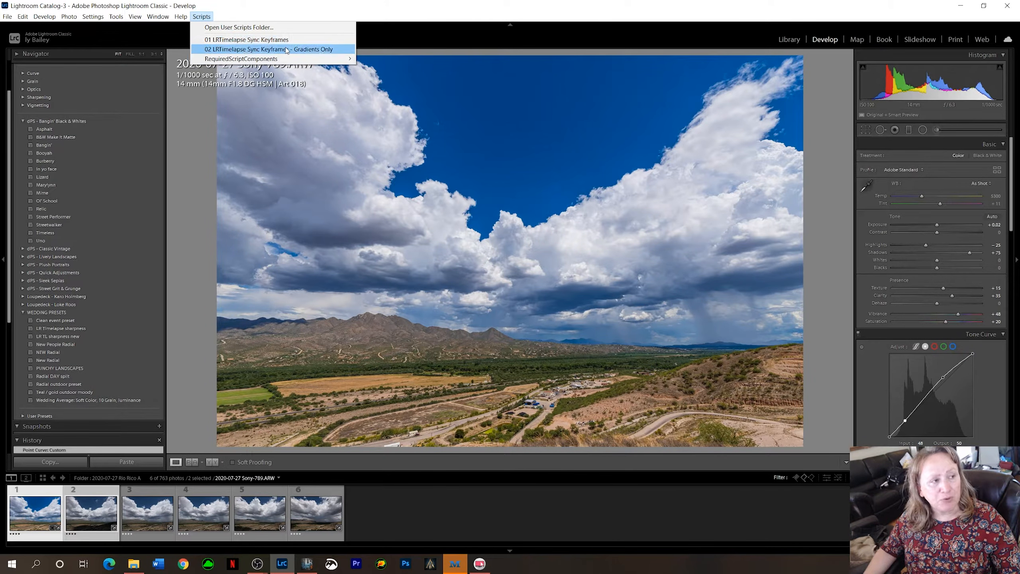
{"action": "left_click", "coordinate": [259, 40]}
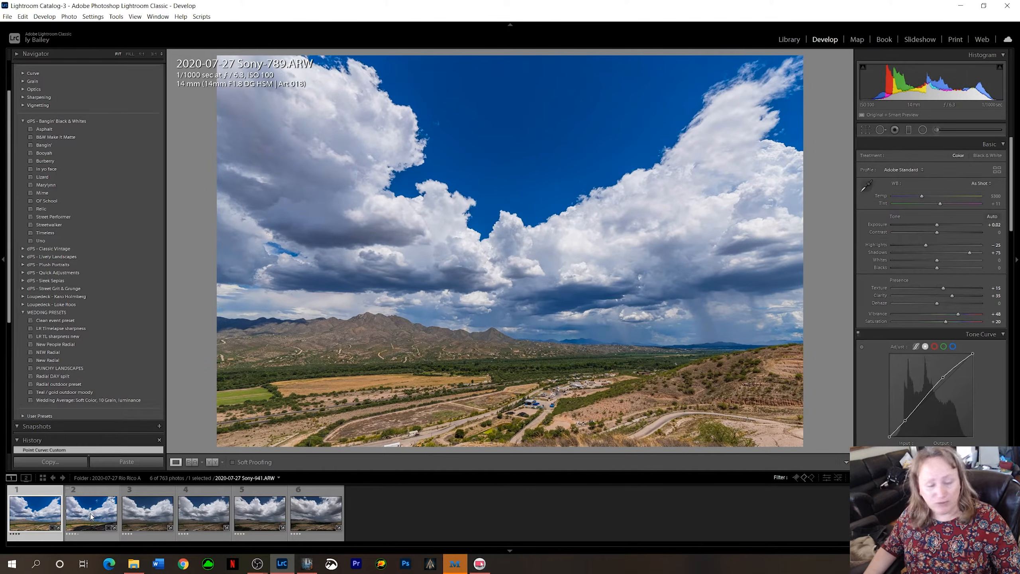
{"action": "left_click", "coordinate": [90, 514]}
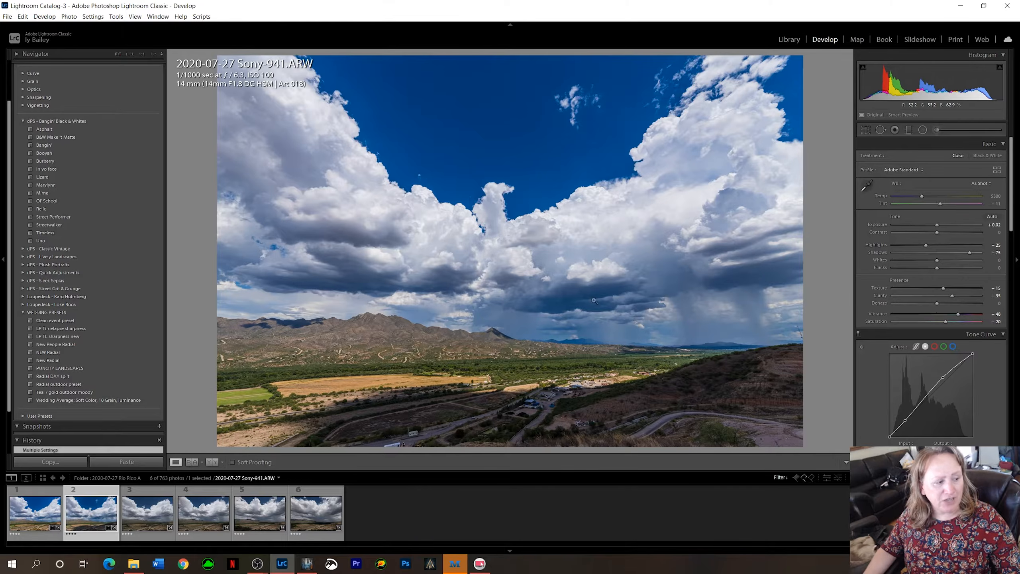
Set the second keyframe's Exposure to +0.24, Highlights to -75 and Shadows to +91, and sync its settings to the third with 01 LRTimelapse Sync Keyframes.
{"action": "mouse_move", "coordinate": [937, 225]}
{"action": "left_mouse_down"}
{"action": "mouse_move", "coordinate": [981, 252]}
{"action": "mouse_move", "coordinate": [904, 245]}
{"action": "mouse_move", "coordinate": [939, 225]}
{"action": "left_mouse_up"}
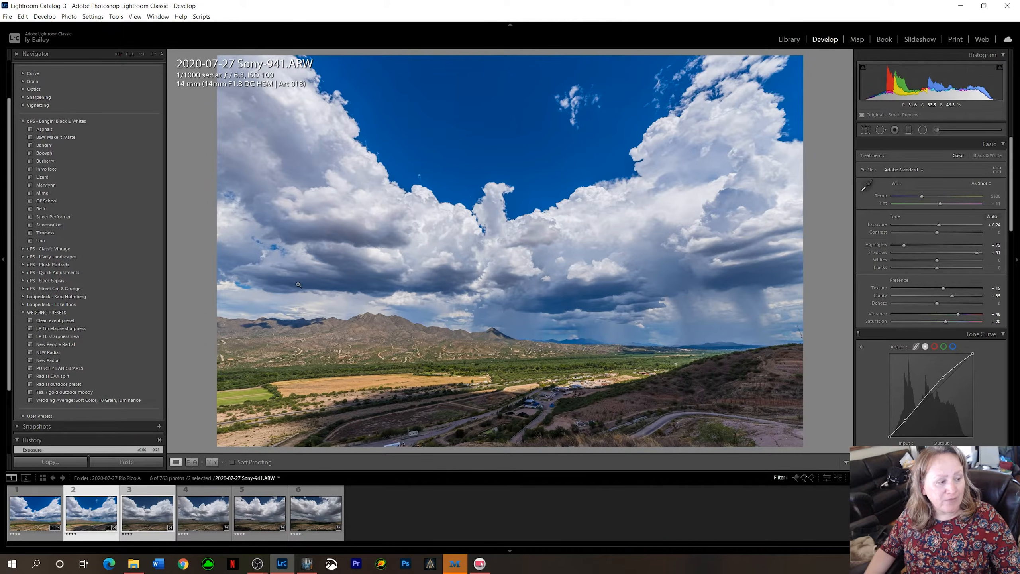
{"action": "left_click", "coordinate": [202, 16]}
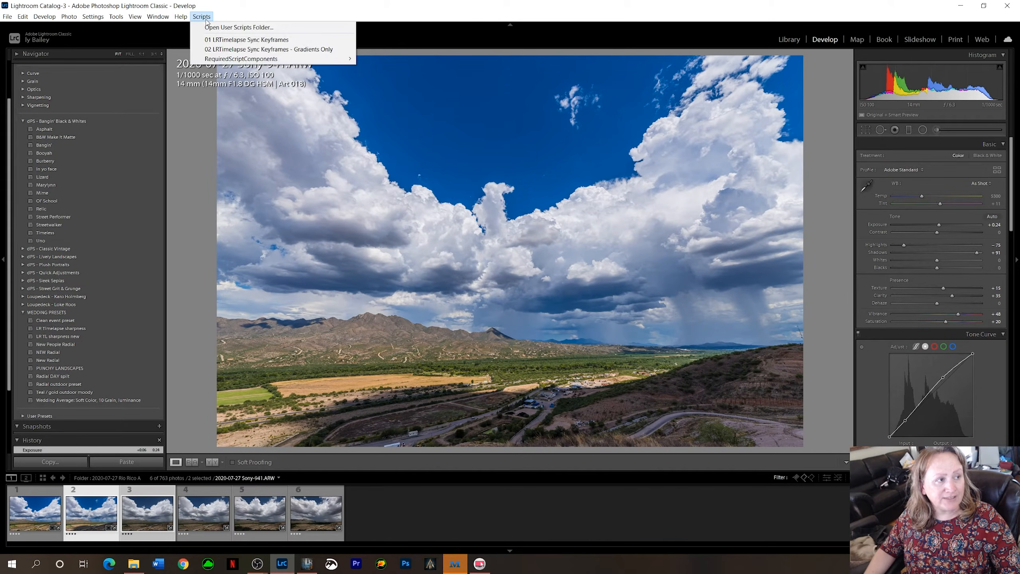
{"action": "left_click", "coordinate": [226, 39]}
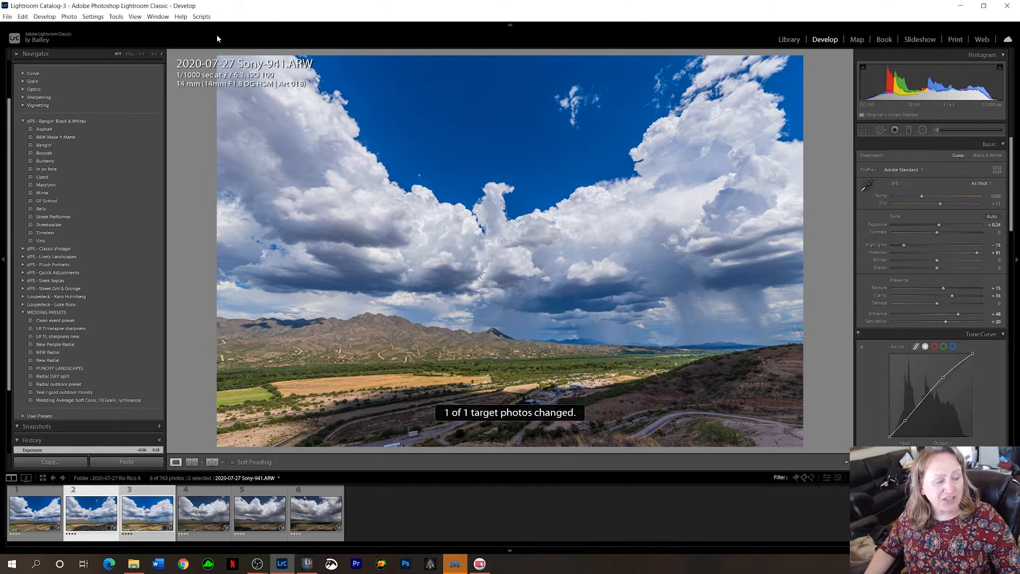
{"action": "left_click", "coordinate": [402, 486]}
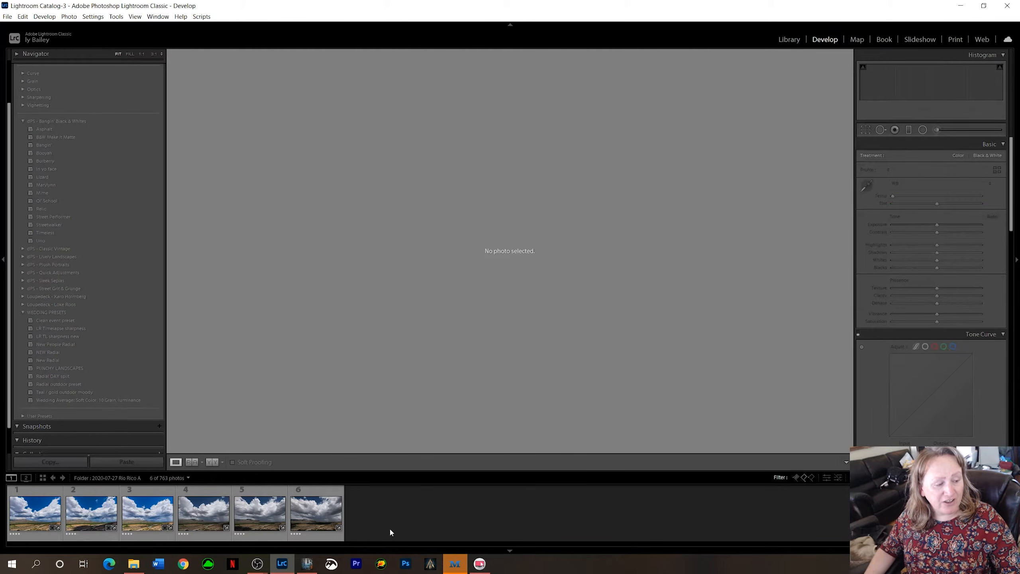
Lower the third keyframe's Exposure to +0.04 and sync its settings to the fourth keyframe with the 01 LRTimelapse Sync Keyframes script.
{"action": "left_click", "coordinate": [159, 518]}
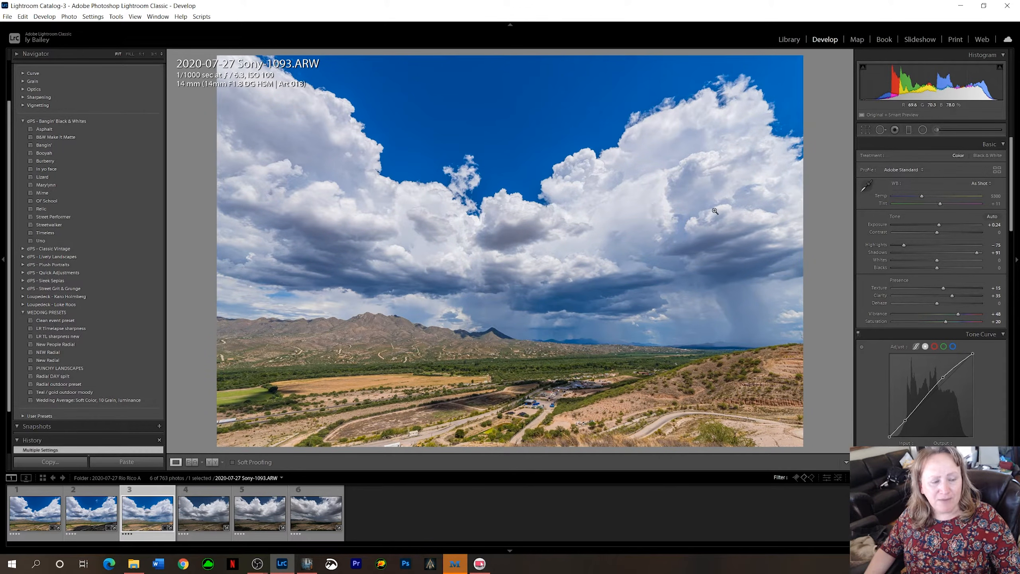
{"action": "left_click_drag", "start_coordinate": [939, 225], "coordinate": [937, 225]}
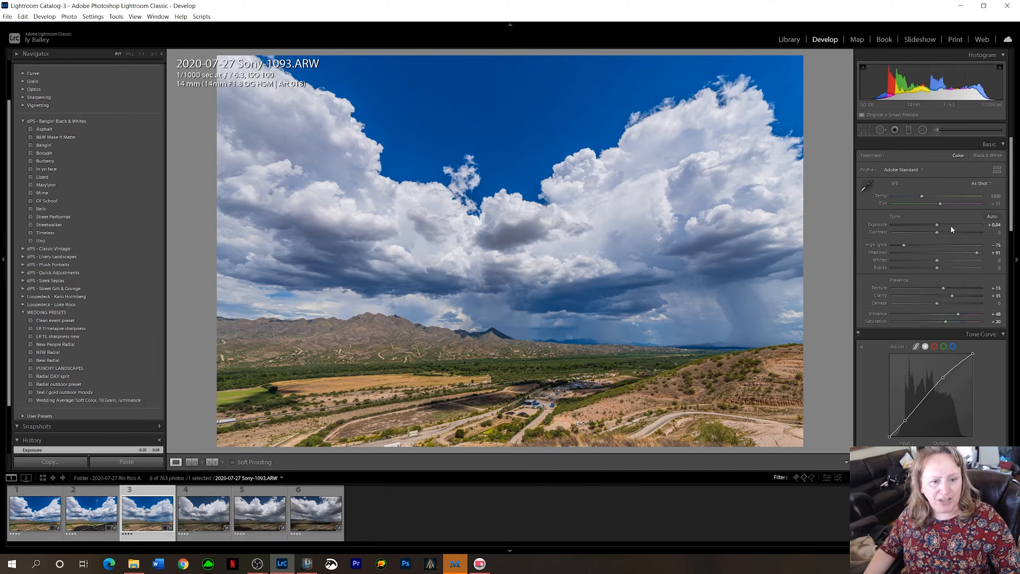
{"action": "left_click", "coordinate": [201, 516], "text": "ctrl"}
{"action": "left_click", "coordinate": [201, 15]}
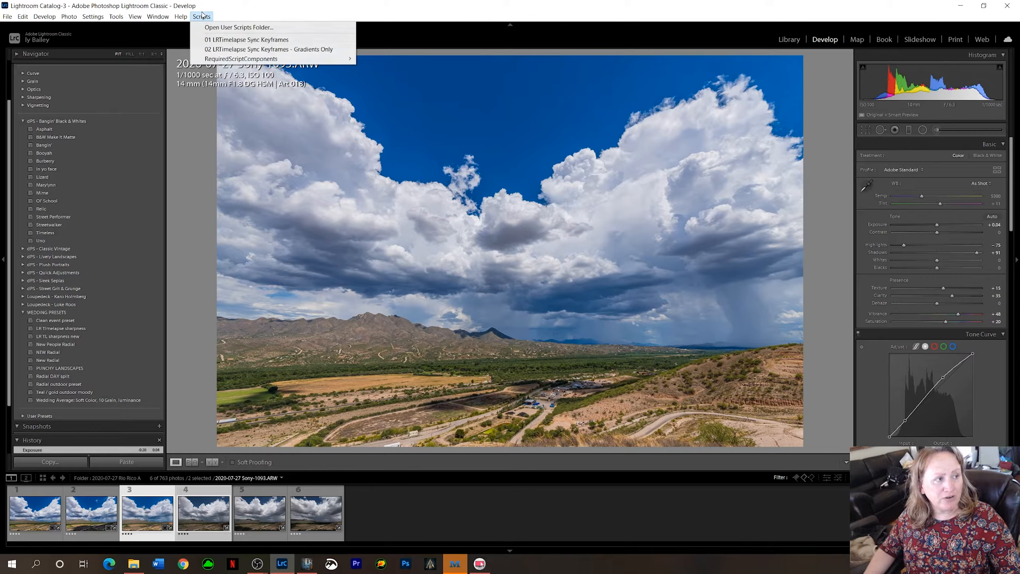
{"action": "left_click", "coordinate": [240, 44]}
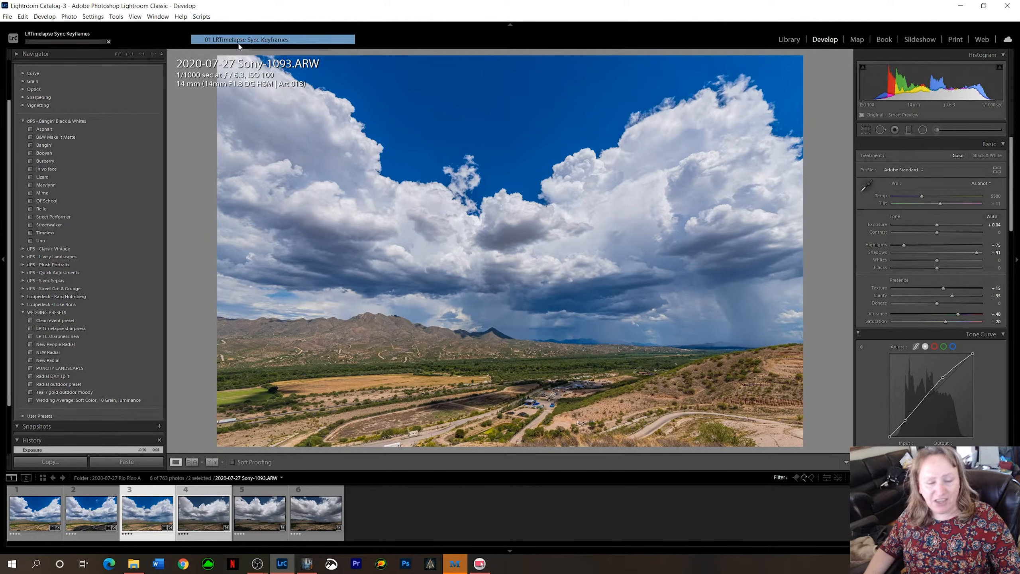
{"action": "left_click", "coordinate": [373, 514]}
Inspect the fourth keyframe's clouds up close, set its Exposure to -0.04 and keep Contrast at 0.
{"action": "left_click", "coordinate": [204, 512]}
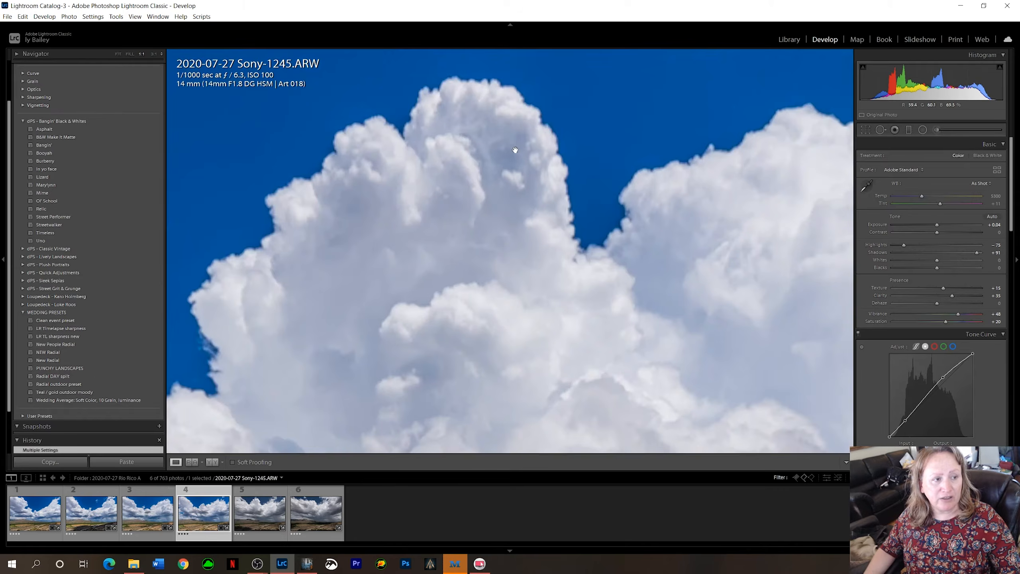
{"action": "left_click", "coordinate": [514, 147]}
{"action": "left_click_drag", "start_coordinate": [527, 160], "coordinate": [551, 84]}
{"action": "left_click_drag", "start_coordinate": [688, 215], "coordinate": [539, 145]}
{"action": "left_click_drag", "start_coordinate": [636, 254], "coordinate": [624, 83]}
{"action": "left_click", "coordinate": [639, 173]}
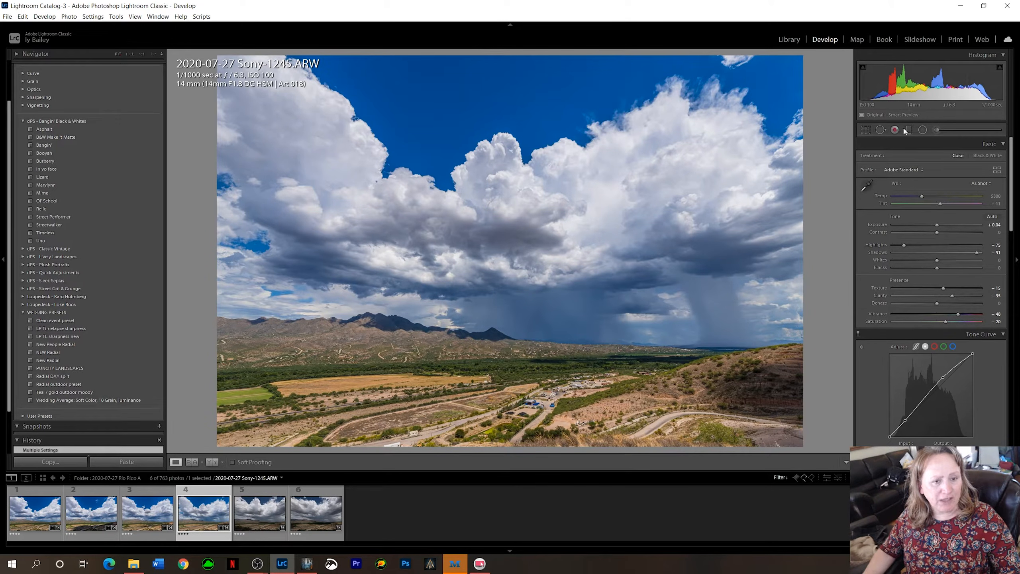
{"action": "left_click_drag", "start_coordinate": [935, 92], "coordinate": [931, 91]}
{"action": "left_click_drag", "start_coordinate": [936, 234], "coordinate": [943, 234]}
{"action": "double_click", "coordinate": [943, 234]}
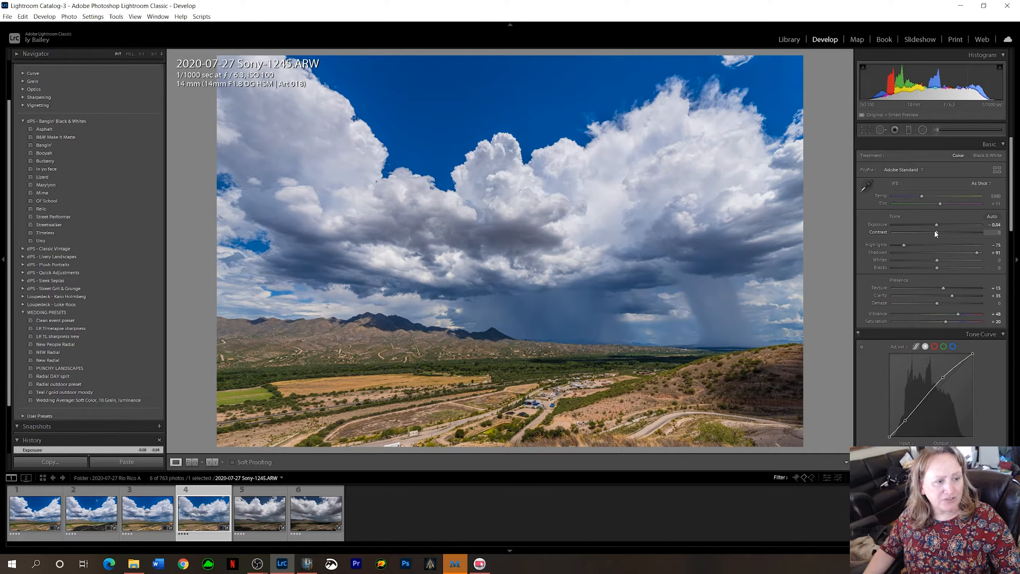
Sync the fourth keyframe's settings to the fifth with the 01 LRTimelapse Sync Keyframes script.
{"action": "left_click", "coordinate": [260, 514], "text": "ctrl"}
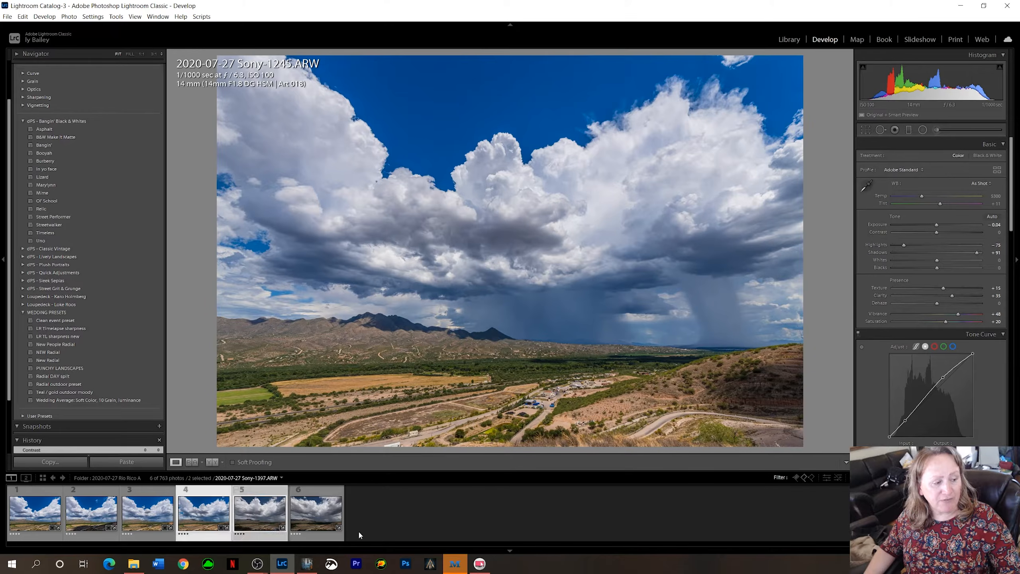
{"action": "left_click", "coordinate": [212, 20]}
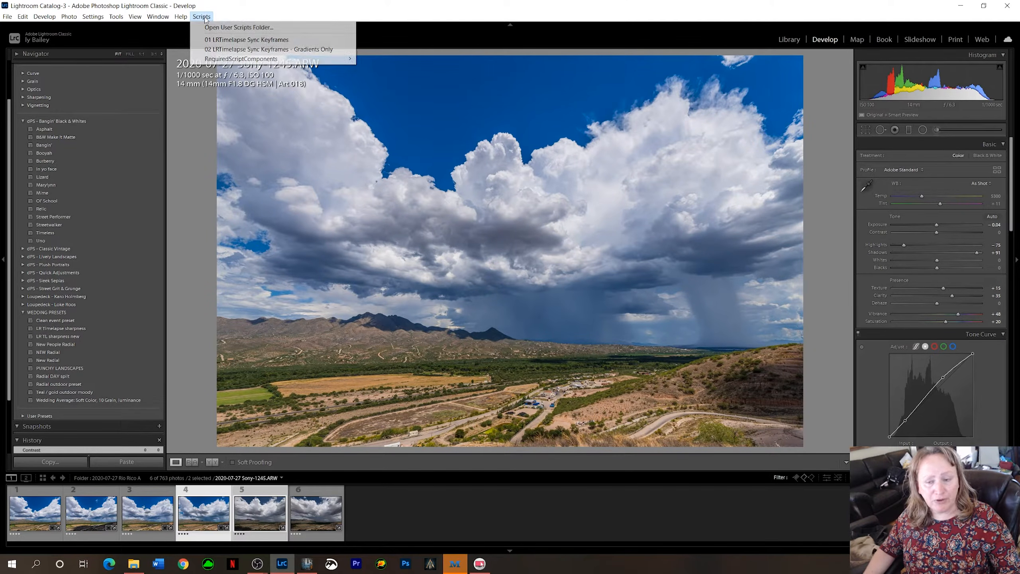
{"action": "left_click", "coordinate": [233, 40]}
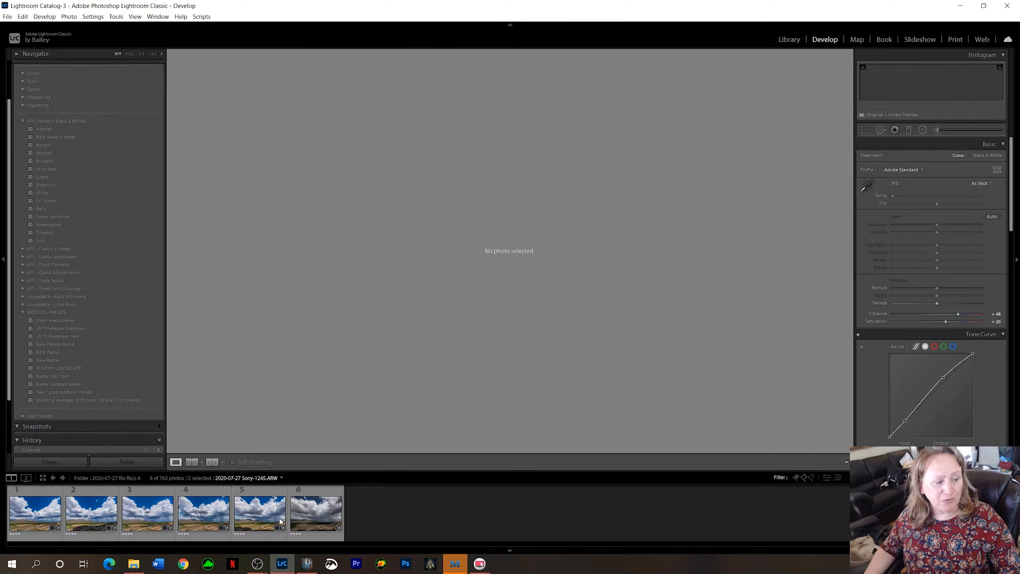
Reset the fifth keyframe's Exposure to 0.00 and sync its settings to the sixth with the 01 LRTimelapse Sync Keyframes script.
{"action": "left_click", "coordinate": [267, 515]}
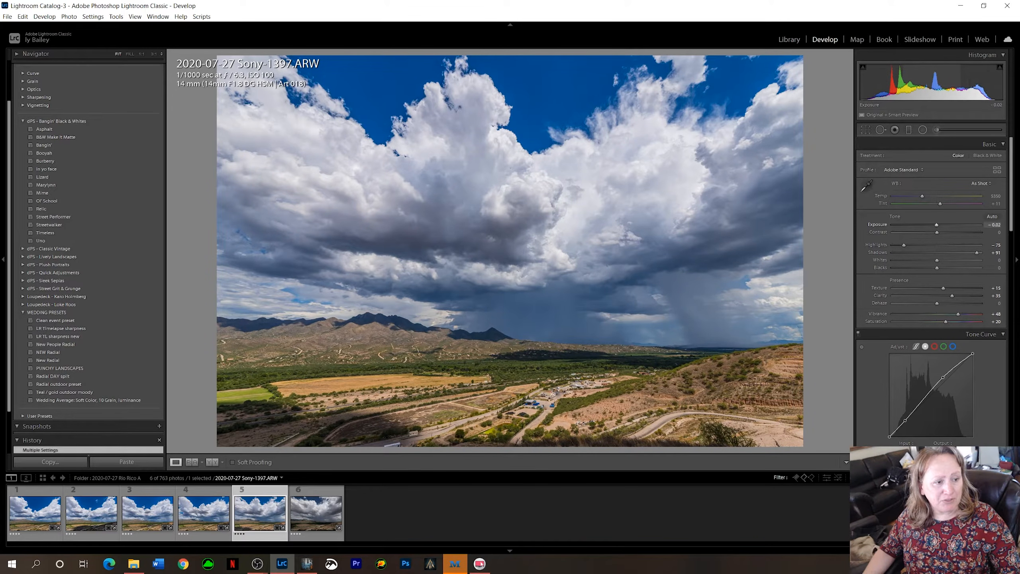
{"action": "double_click", "coordinate": [937, 225]}
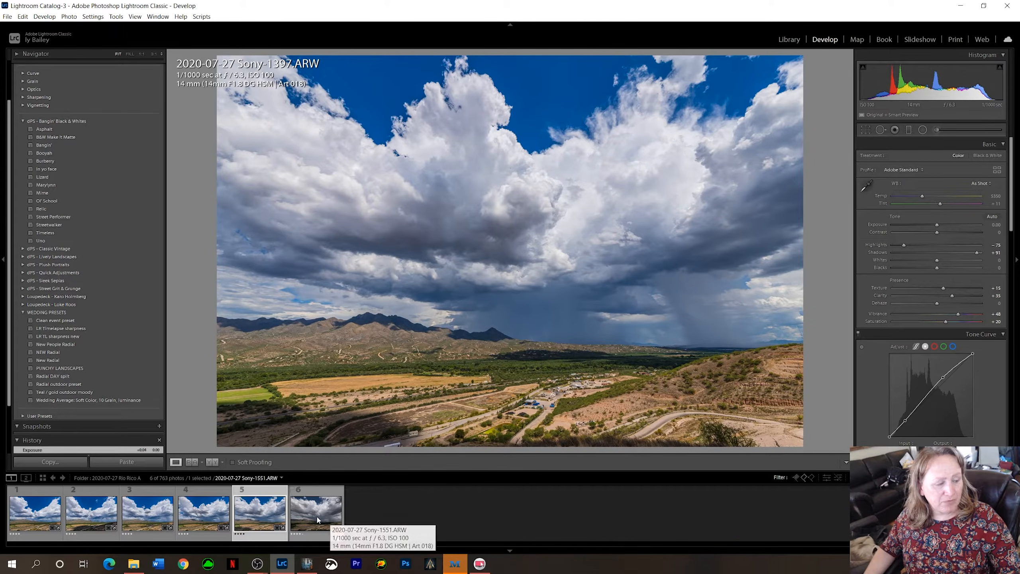
{"action": "left_click", "coordinate": [331, 522], "text": "ctrl"}
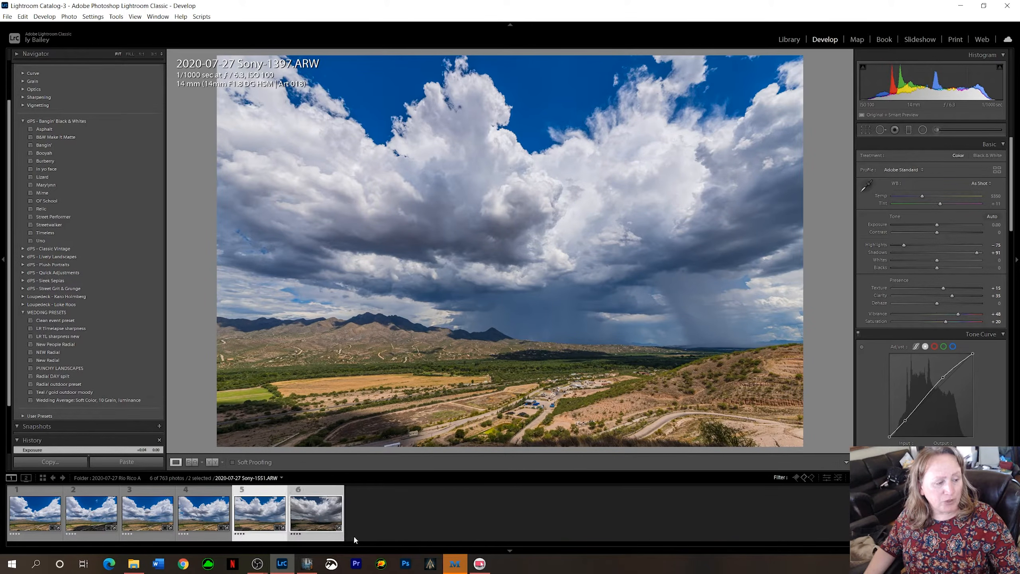
{"action": "left_click", "coordinate": [201, 16]}
{"action": "left_click", "coordinate": [254, 39]}
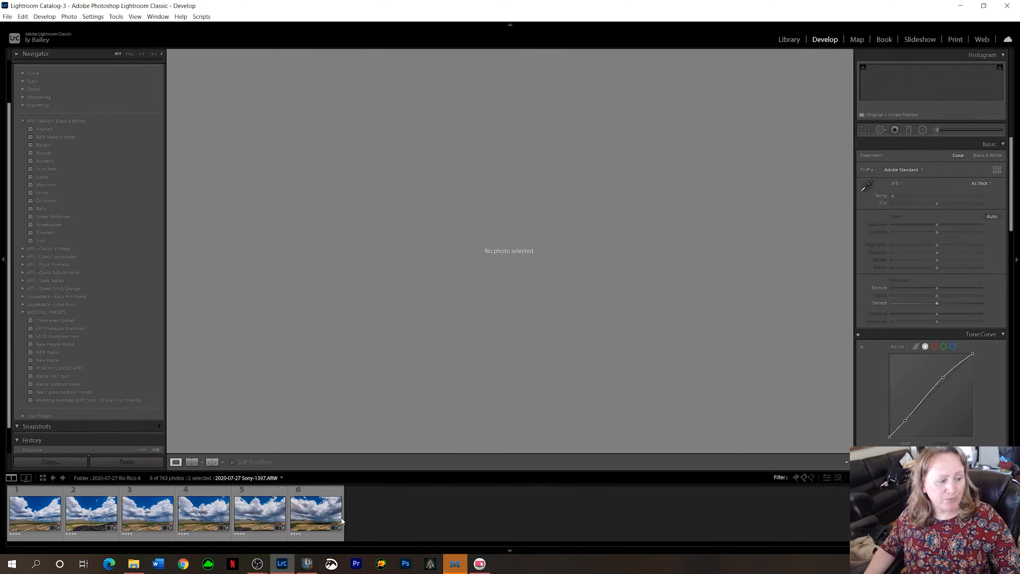
Raise the sixth keyframe's Exposure to +0.18.
{"action": "left_click", "coordinate": [306, 510]}
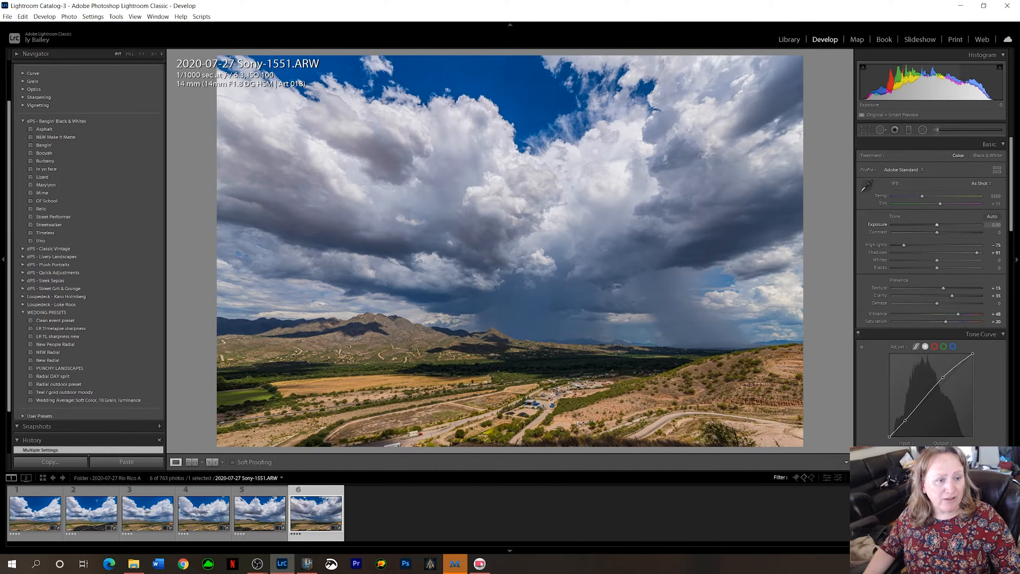
{"action": "left_click_drag", "start_coordinate": [920, 95], "coordinate": [928, 95]}
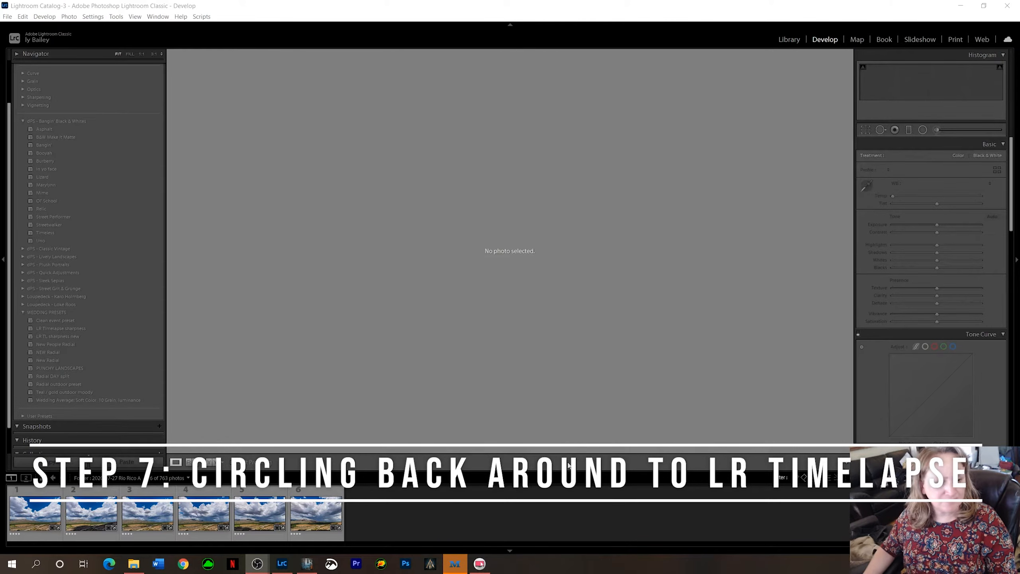
{"action": "left_click", "coordinate": [296, 516]}
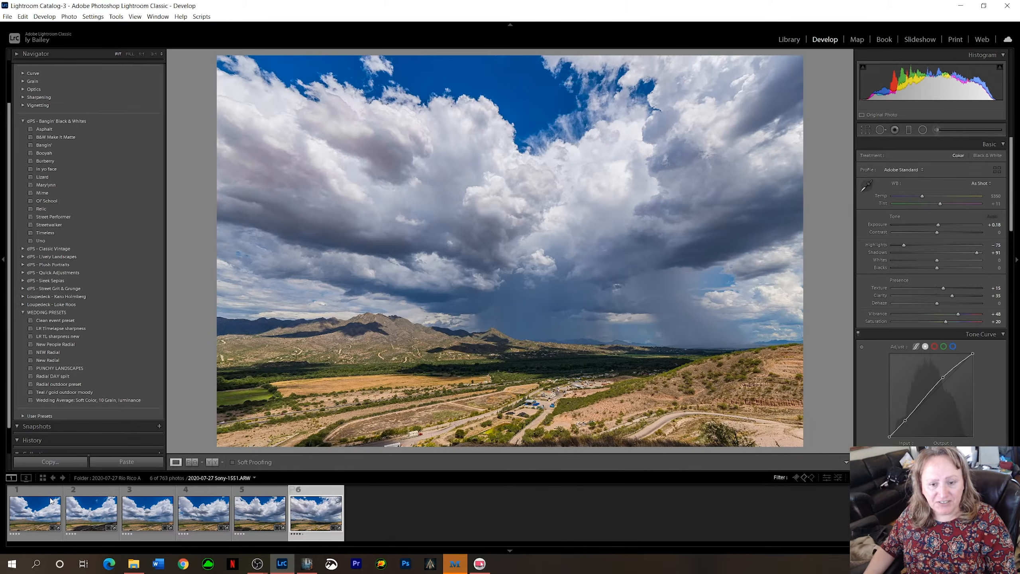
{"action": "left_click", "coordinate": [25, 521]}
{"action": "left_click", "coordinate": [340, 516], "text": "shift"}
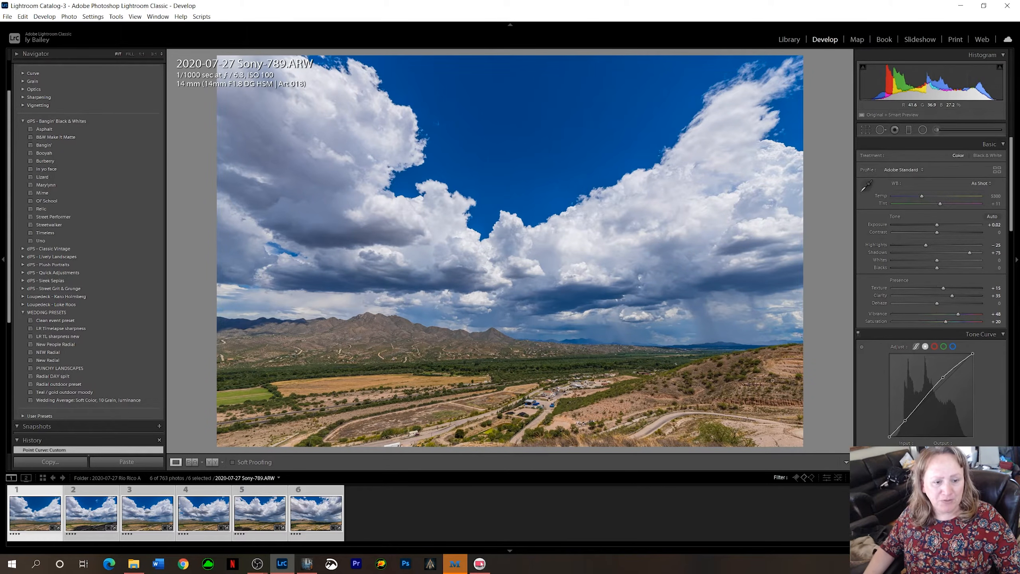
{"action": "key", "text": "ctrl+d"}
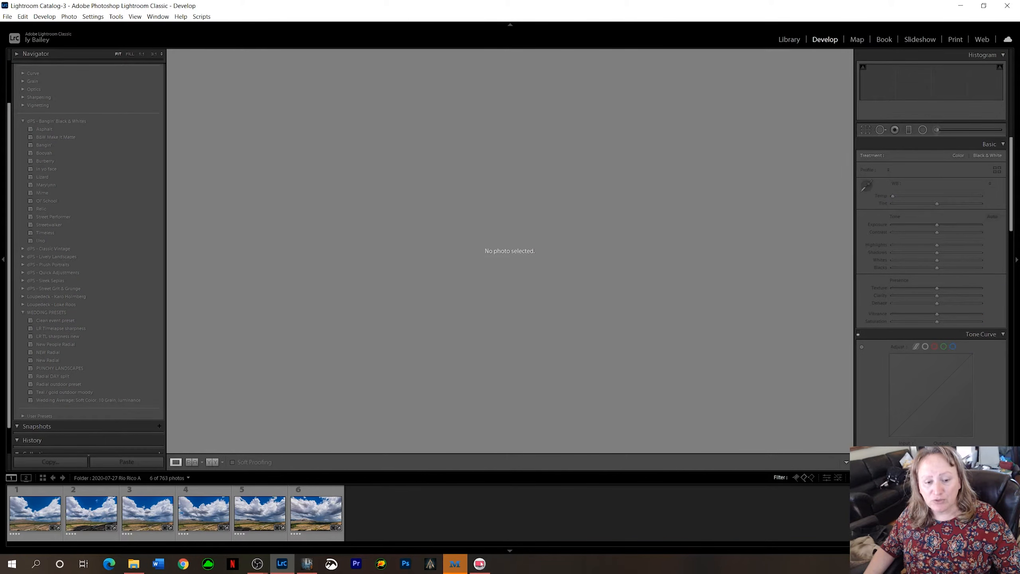
Apply the 00 LRT5 Full Sequence filter and display the Rio Rico A photos as a Library grid.
{"action": "left_click", "coordinate": [964, 477]}
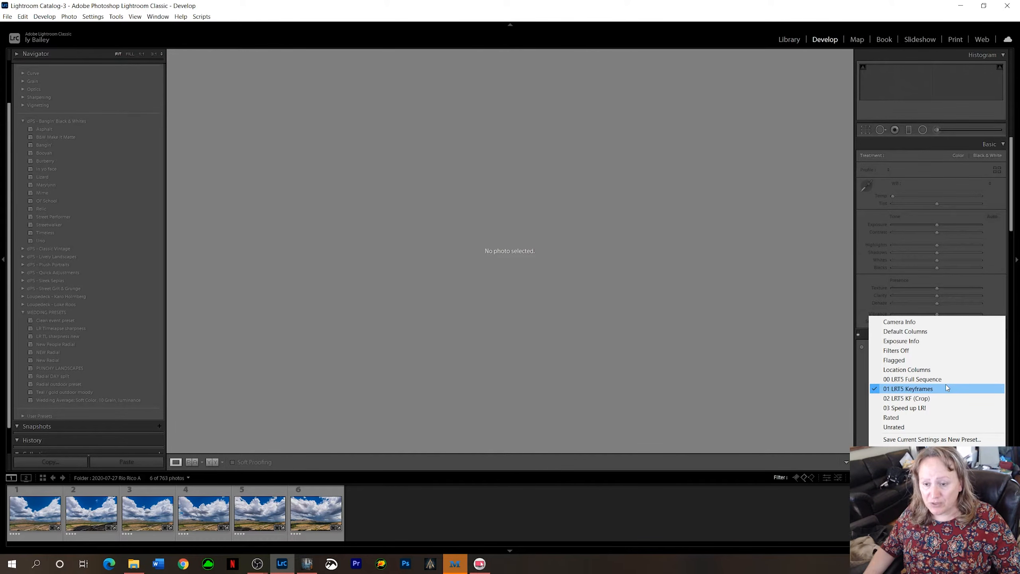
{"action": "left_click", "coordinate": [919, 383]}
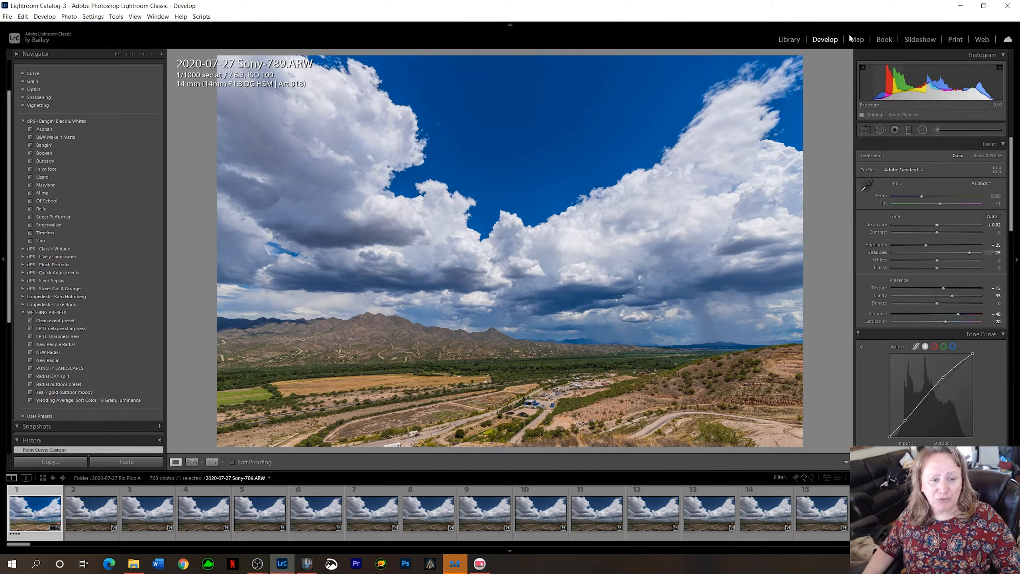
{"action": "left_click", "coordinate": [790, 40]}
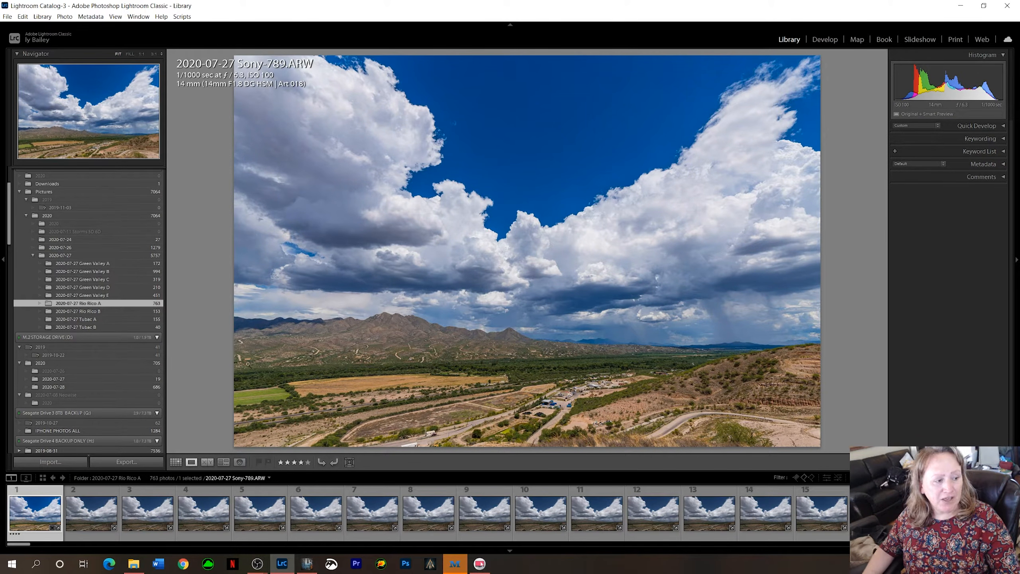
{"action": "left_click", "coordinate": [176, 463]}
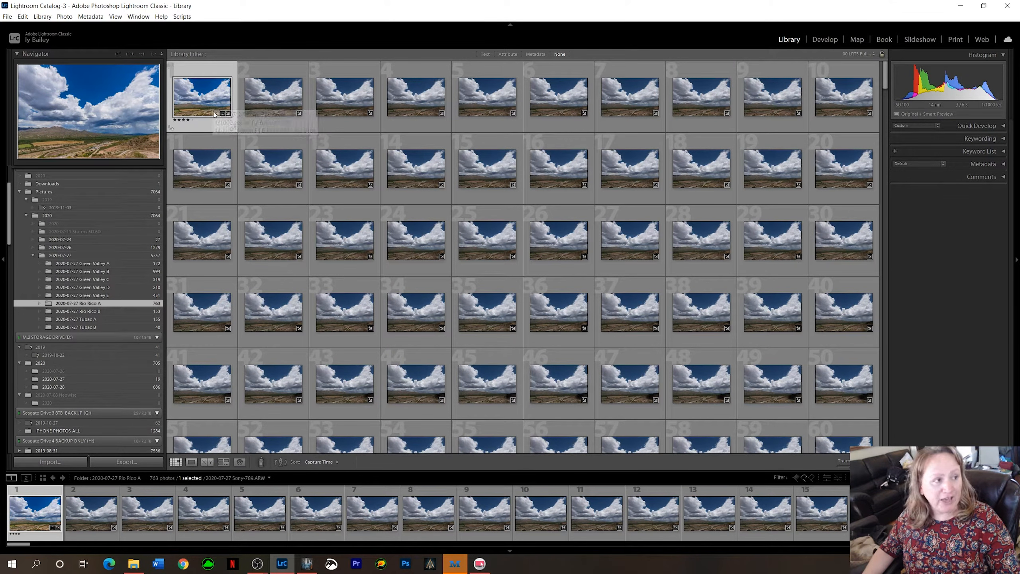
Look through the thumbnails of the whole sequence to compare the edited keyframes with the unedited frames.
{"action": "scroll", "coordinate": [416, 182], "scroll_direction": "down", "scroll_amount": 2}
{"action": "scroll", "coordinate": [574, 239], "scroll_direction": "down", "scroll_amount": 7}
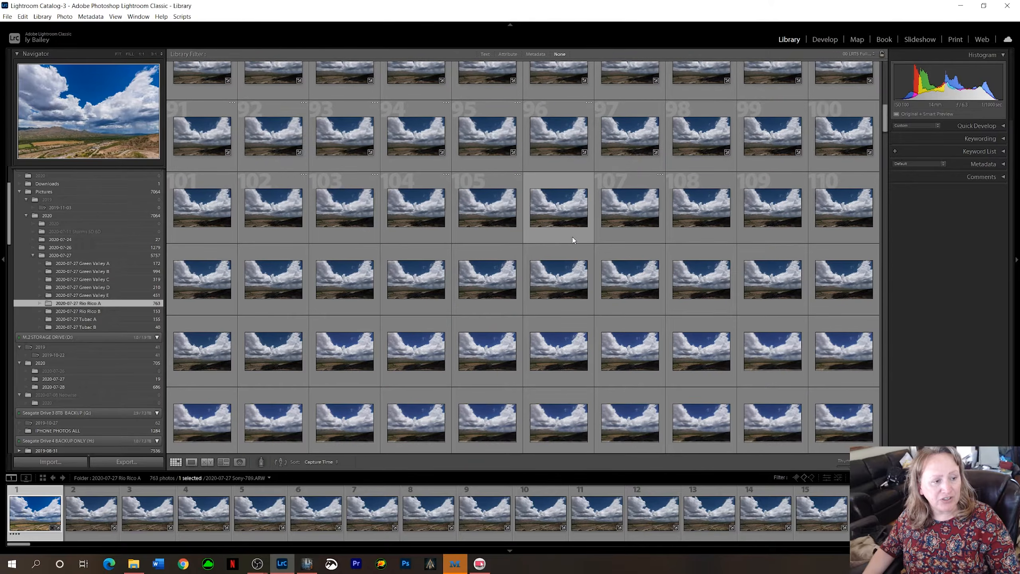
{"action": "scroll", "coordinate": [626, 261], "scroll_direction": "down", "scroll_amount": 10}
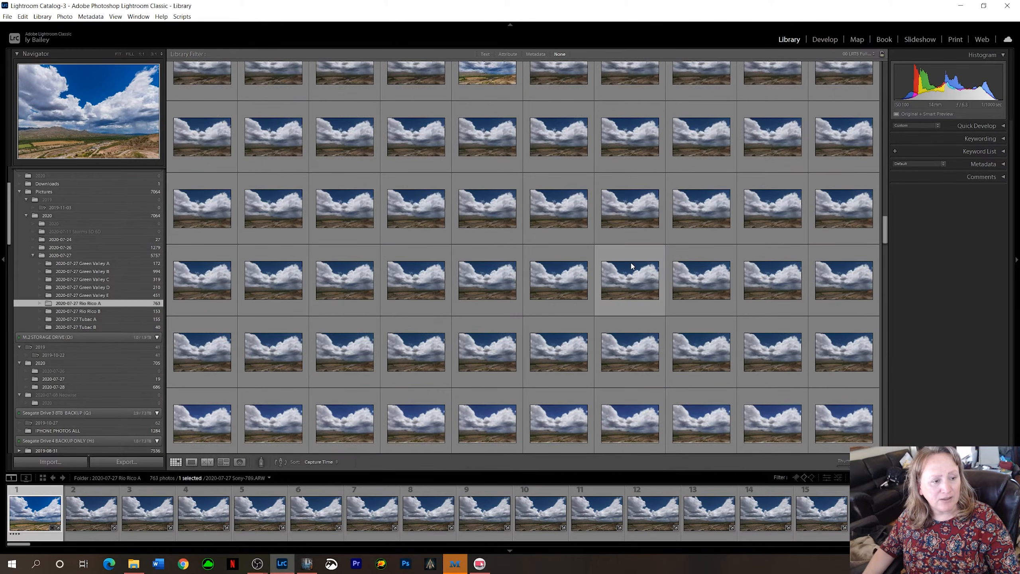
{"action": "scroll", "coordinate": [630, 265], "scroll_direction": "down", "scroll_amount": 8}
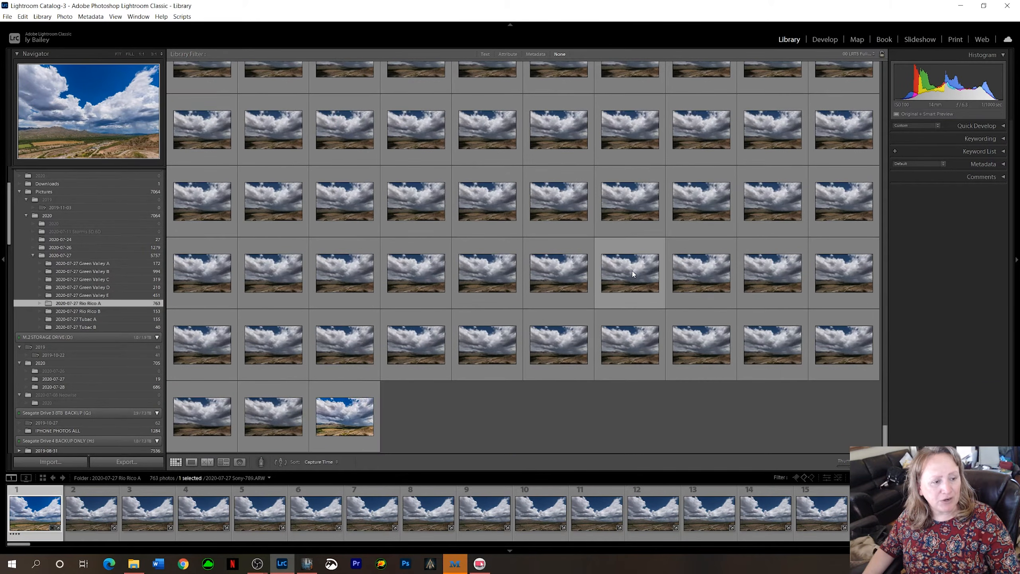
{"action": "scroll", "coordinate": [493, 258], "scroll_direction": "up", "scroll_amount": 10}
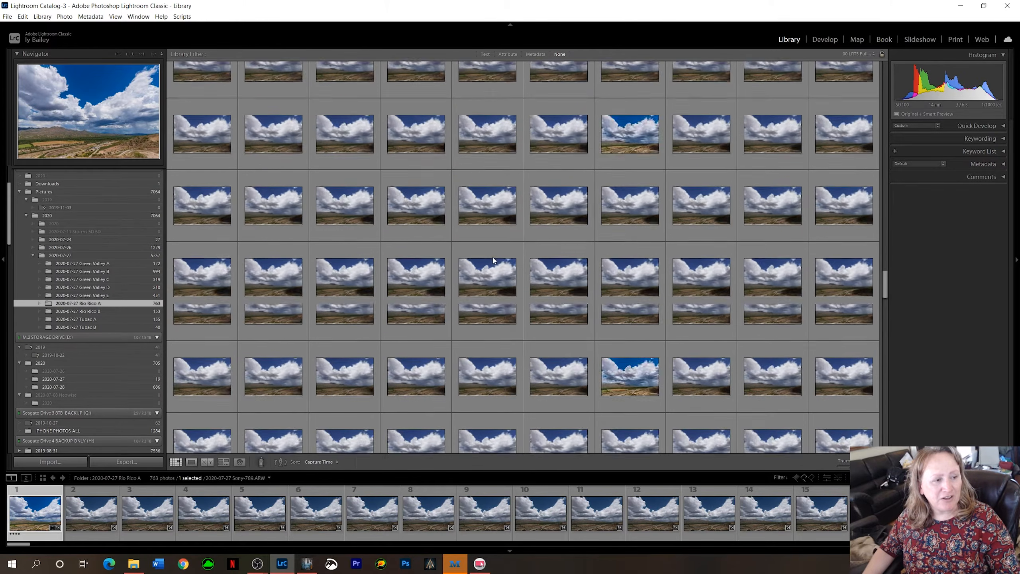
{"action": "scroll", "coordinate": [494, 230], "scroll_direction": "up", "scroll_amount": 10}
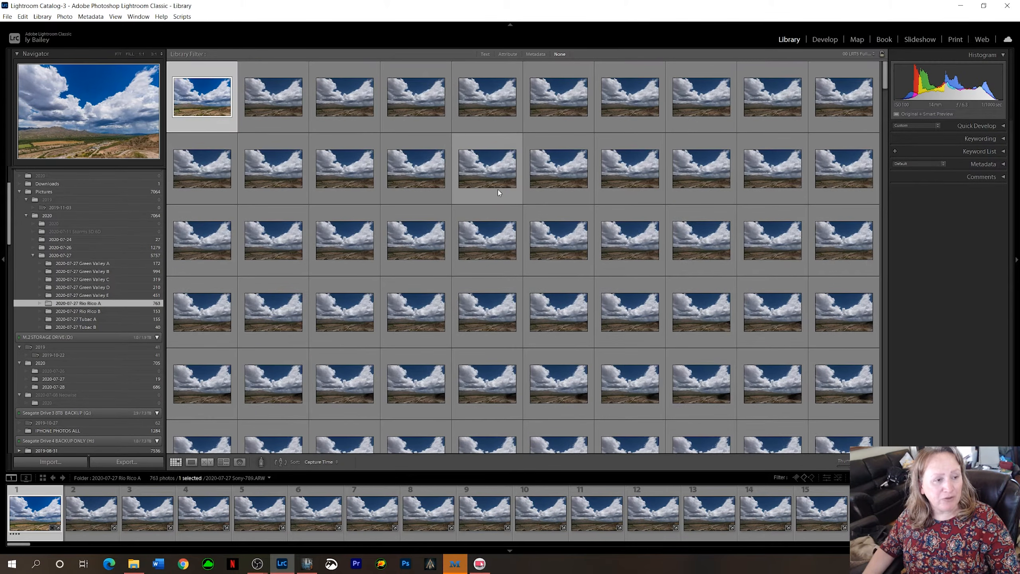
{"action": "key", "text": "j"}
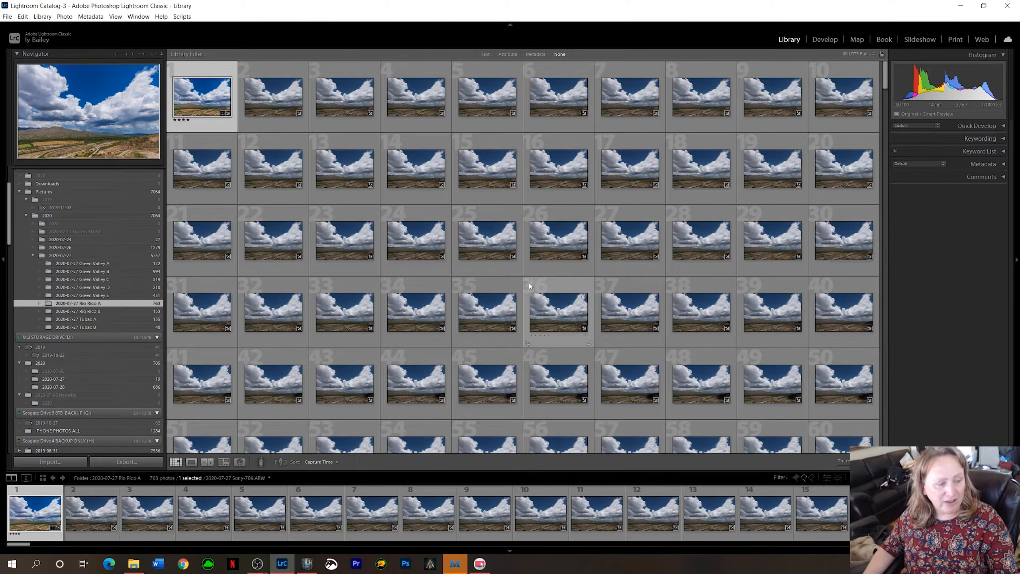
Select all photos of the Rio Rico A sequence and save their metadata to the files.
{"action": "key", "text": "ctrl+a"}
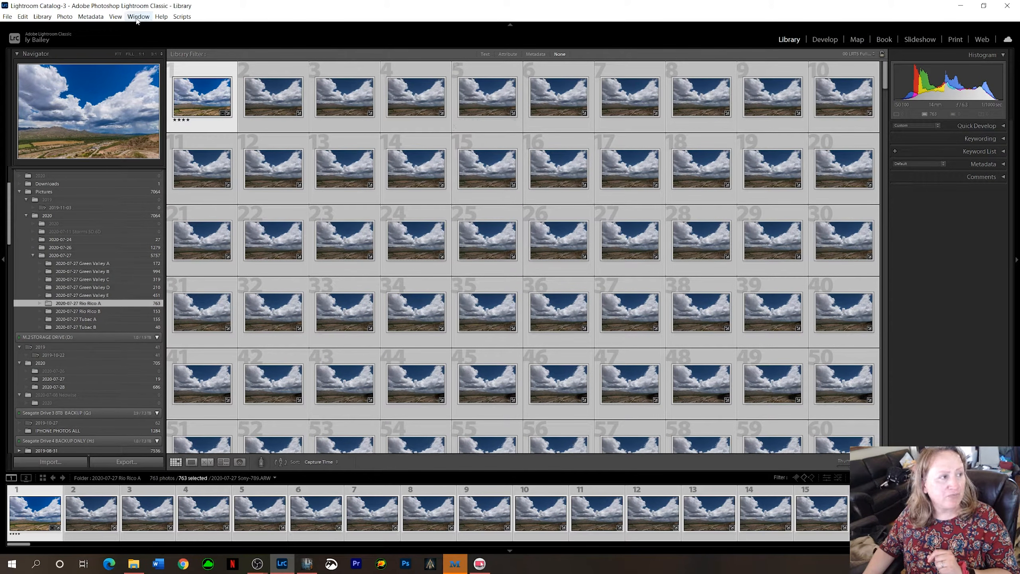
{"action": "left_click", "coordinate": [91, 18]}
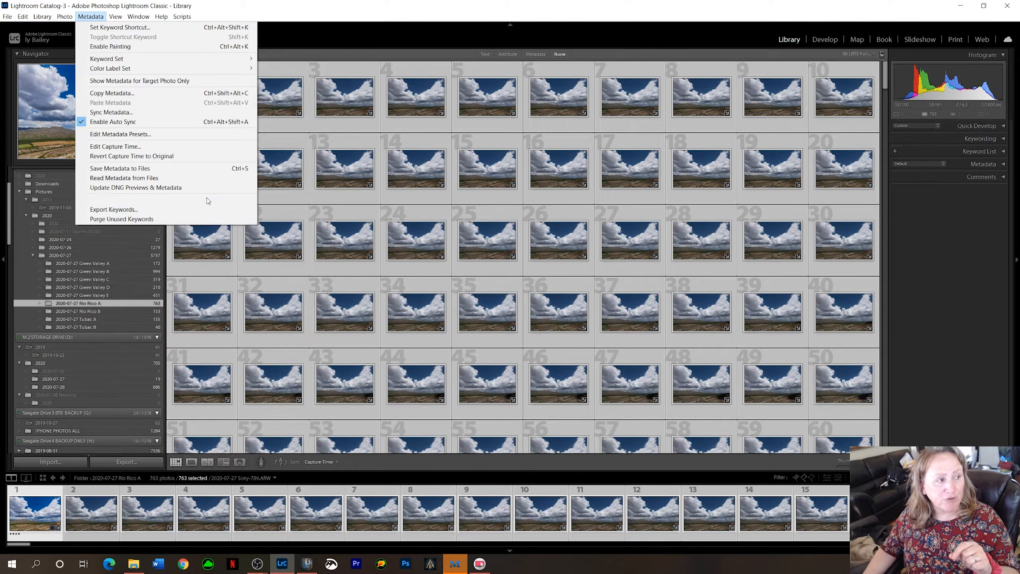
{"action": "left_click", "coordinate": [160, 169]}
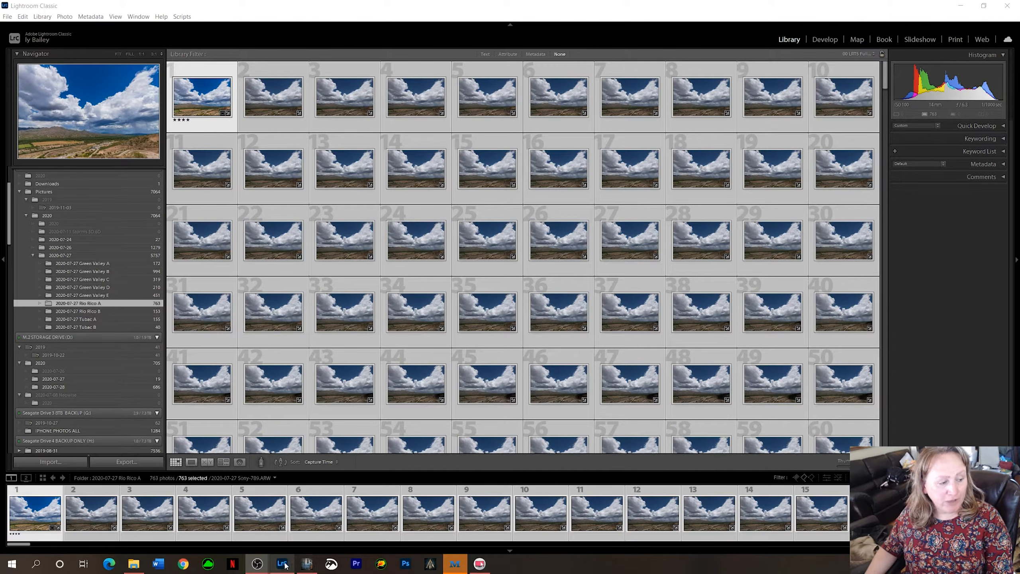
Switch to LRTimelapse, reload the Rio Rico A sequence's metadata and create the keyframe-based Auto Transition.
{"action": "left_click", "coordinate": [307, 564]}
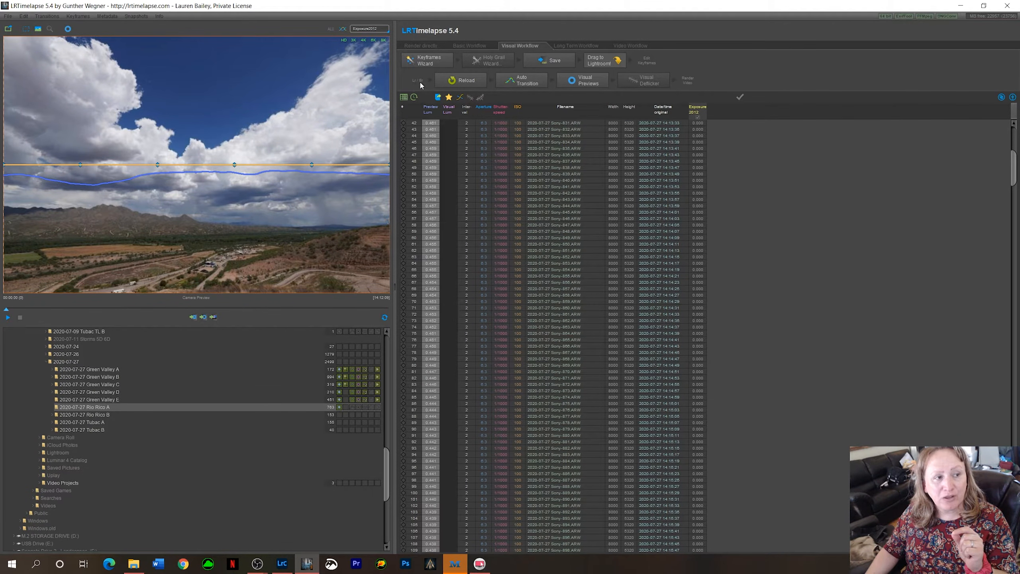
{"action": "left_click", "coordinate": [468, 81]}
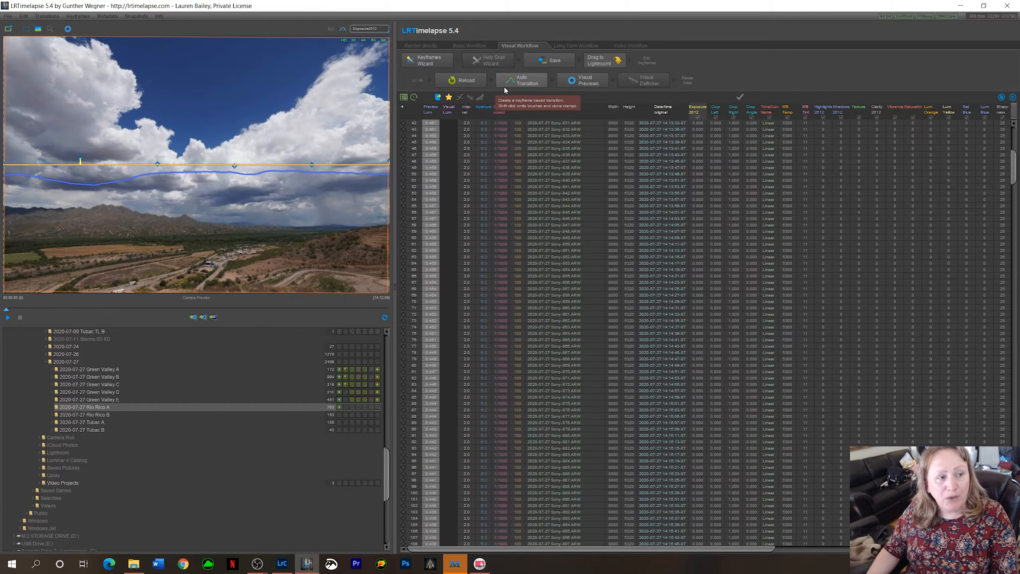
{"action": "left_click", "coordinate": [531, 87]}
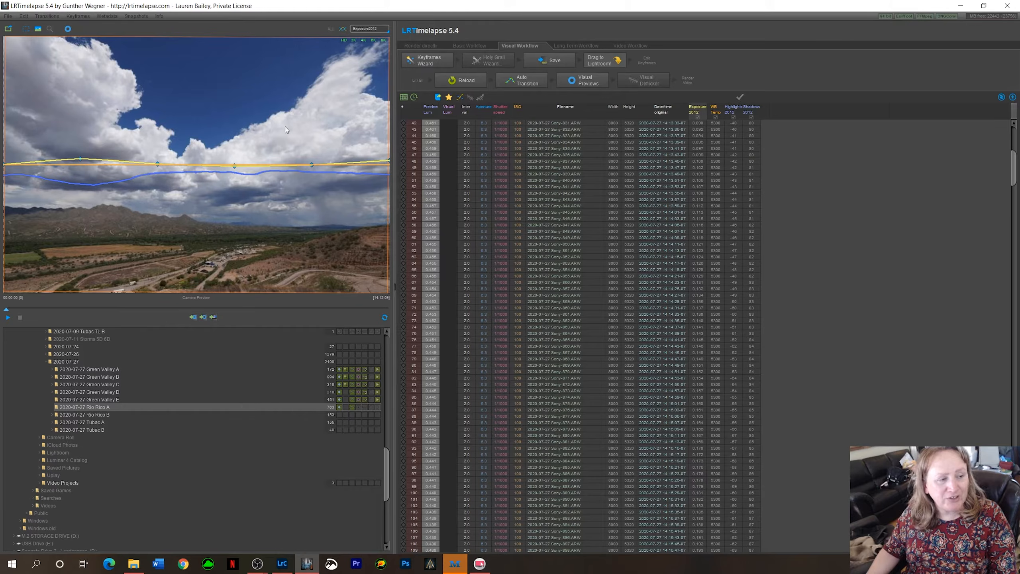
Generate the Visual Previews for the Rio Rico A sequence.
{"action": "left_click", "coordinate": [587, 83]}
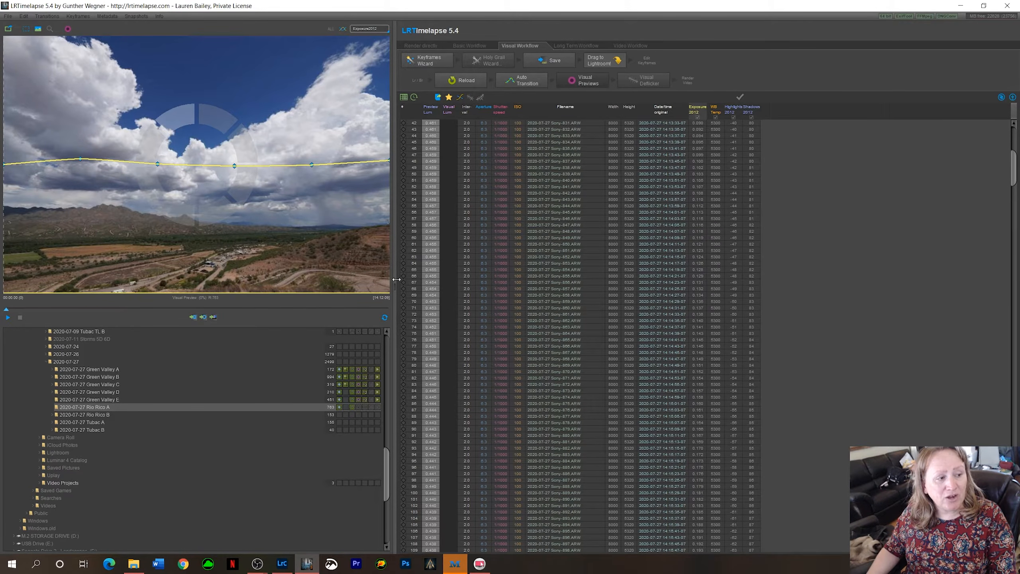
{"action": "left_click_drag", "start_coordinate": [396, 280], "coordinate": [397, 280]}
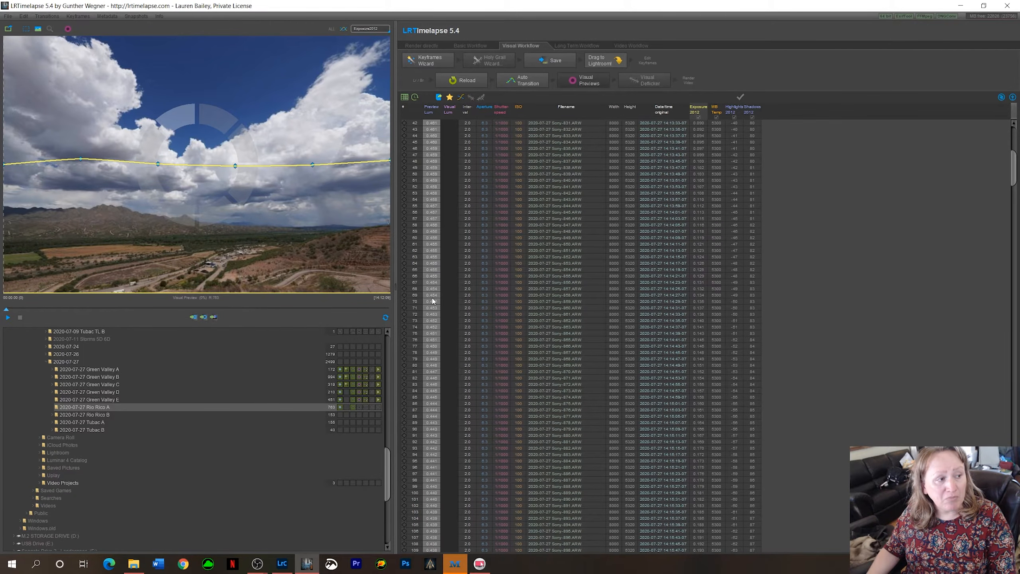
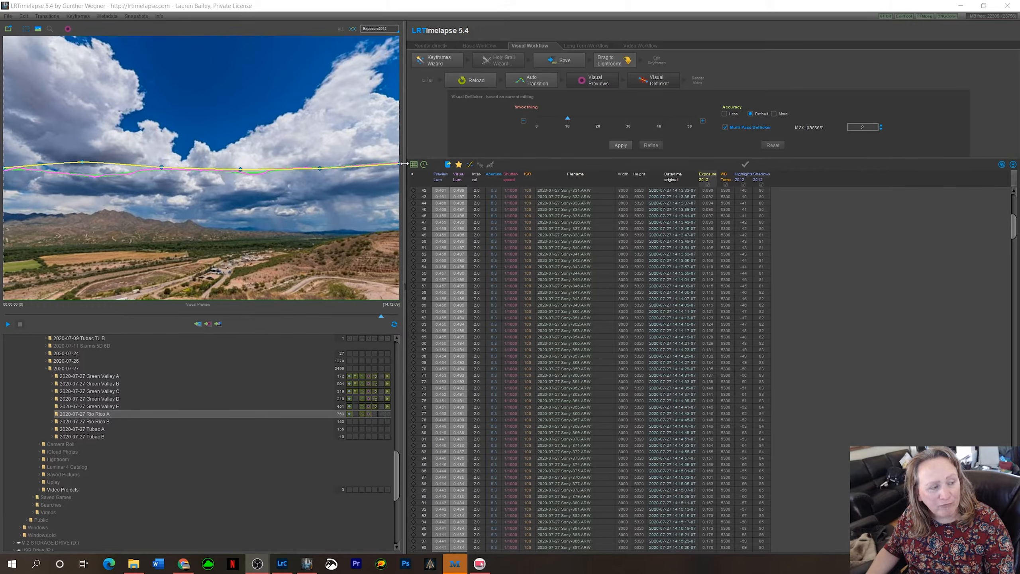
Apply the Visual Deflicker with Smoothing at about 14, Default accuracy and 2 max passes, and play the visual preview.
{"action": "left_click_drag", "start_coordinate": [568, 118], "coordinate": [543, 127]}
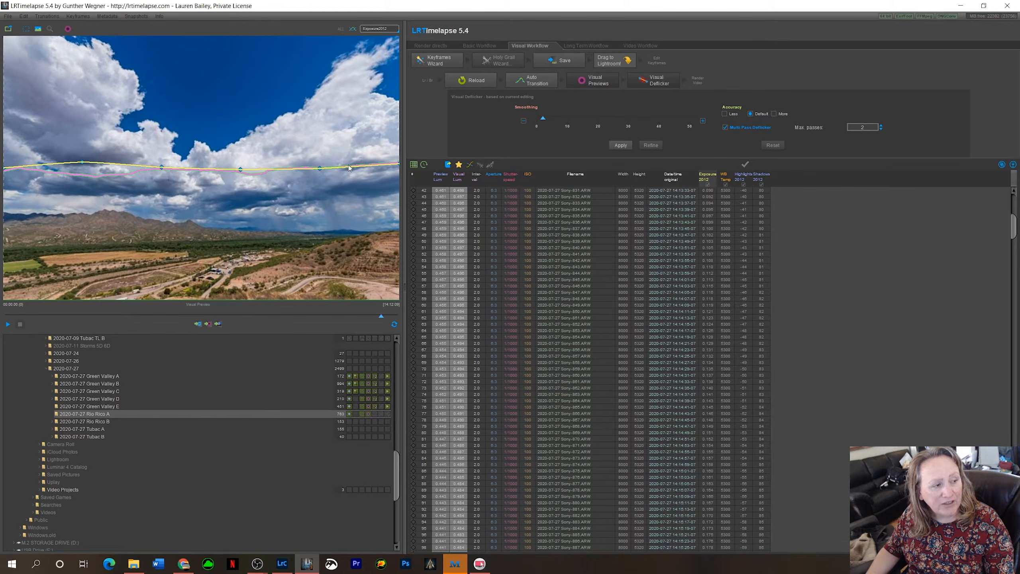
{"action": "left_click_drag", "start_coordinate": [548, 126], "coordinate": [598, 124]}
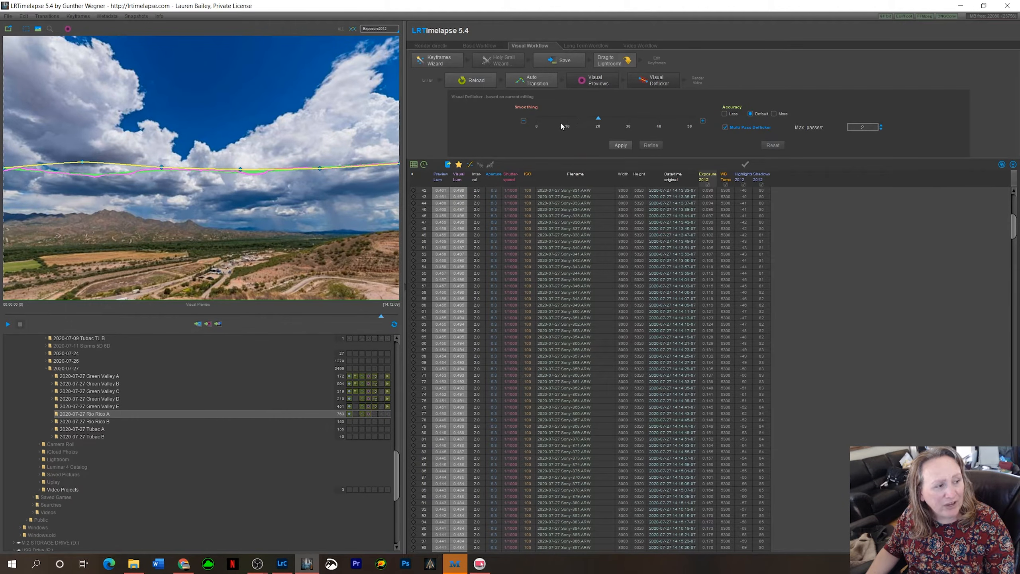
{"action": "left_click_drag", "start_coordinate": [598, 119], "coordinate": [582, 123]}
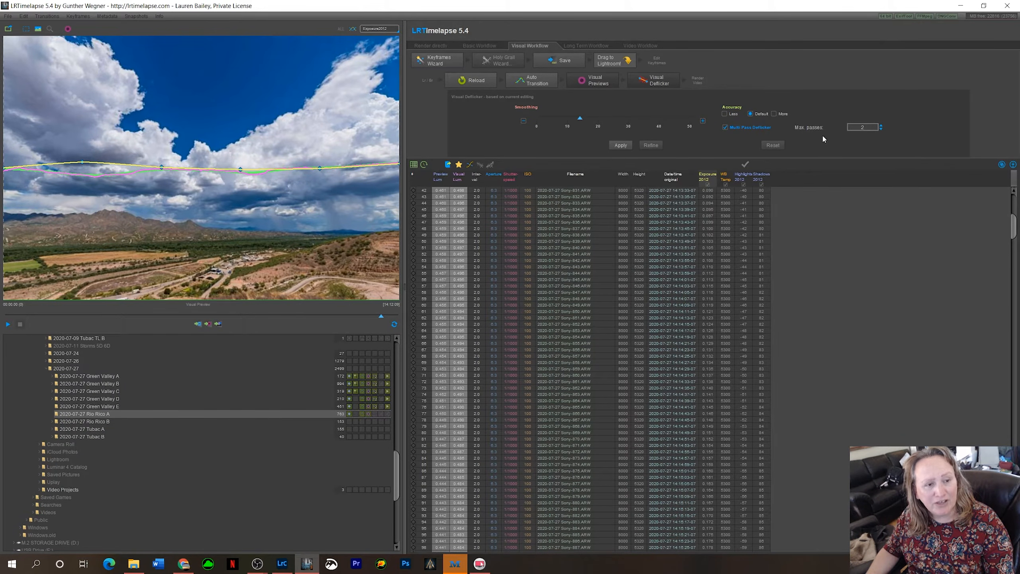
{"action": "left_click", "coordinate": [621, 146]}
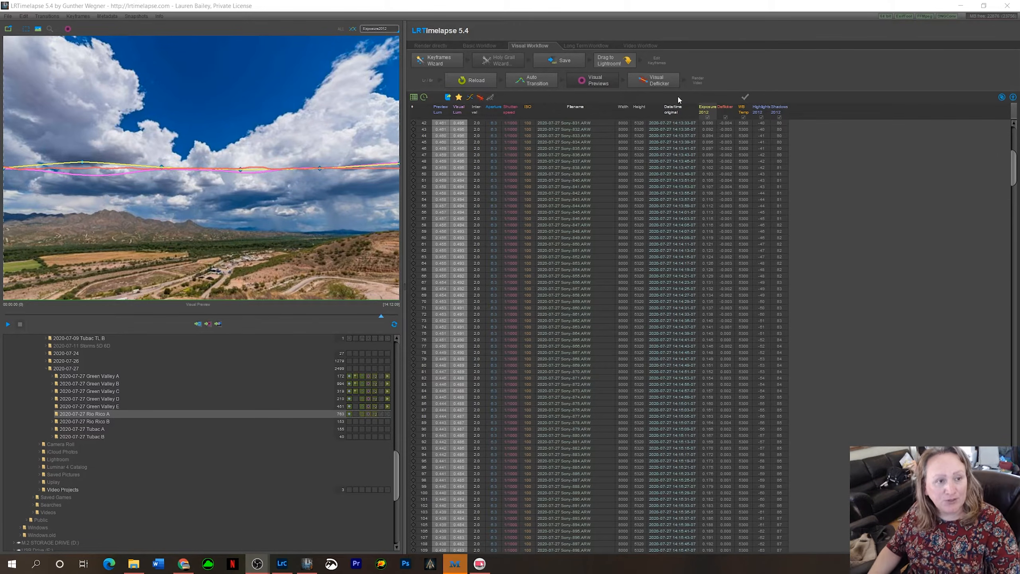
{"action": "left_click", "coordinate": [8, 325]}
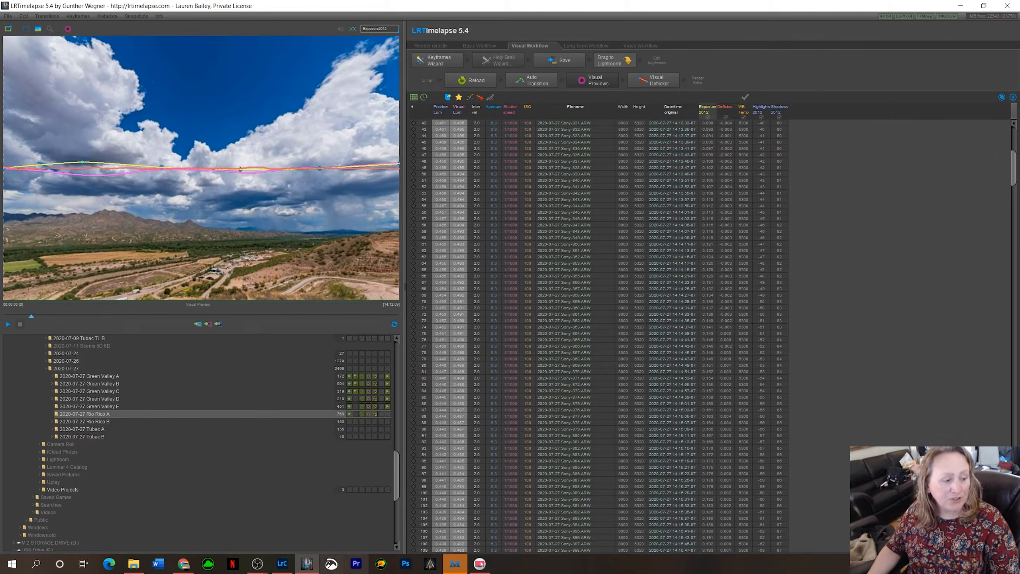
{"action": "left_click", "coordinate": [290, 569]}
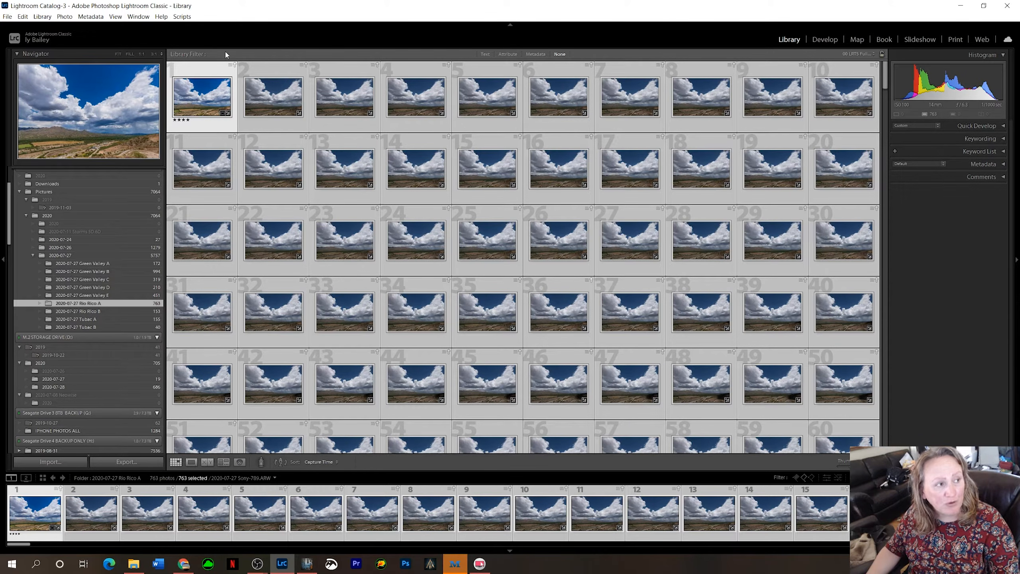
{"action": "left_click", "coordinate": [89, 18]}
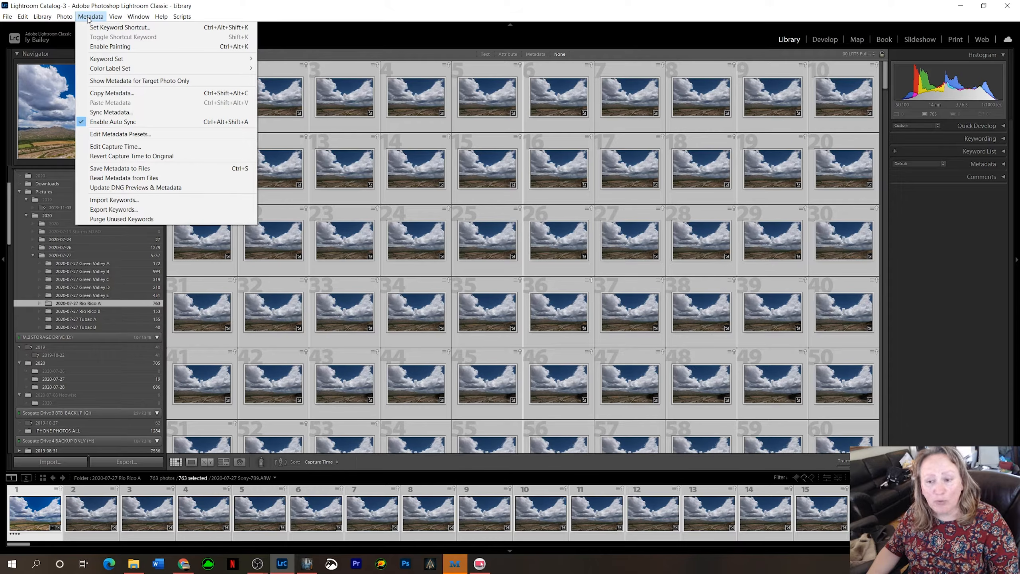
{"action": "left_click", "coordinate": [88, 18]}
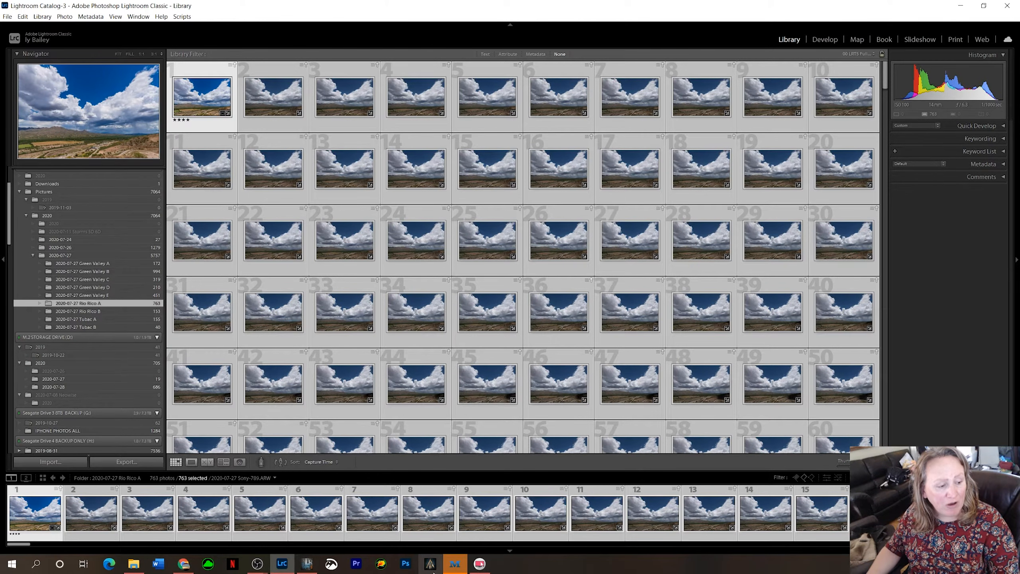
{"action": "left_click", "coordinate": [307, 564]}
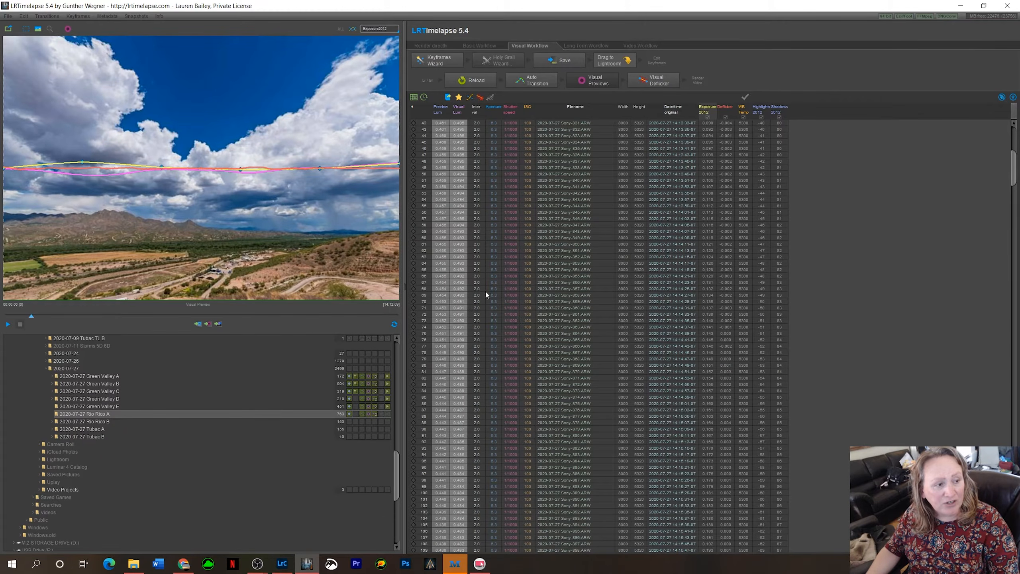
{"action": "scroll", "coordinate": [522, 310], "scroll_direction": "down", "scroll_amount": 14}
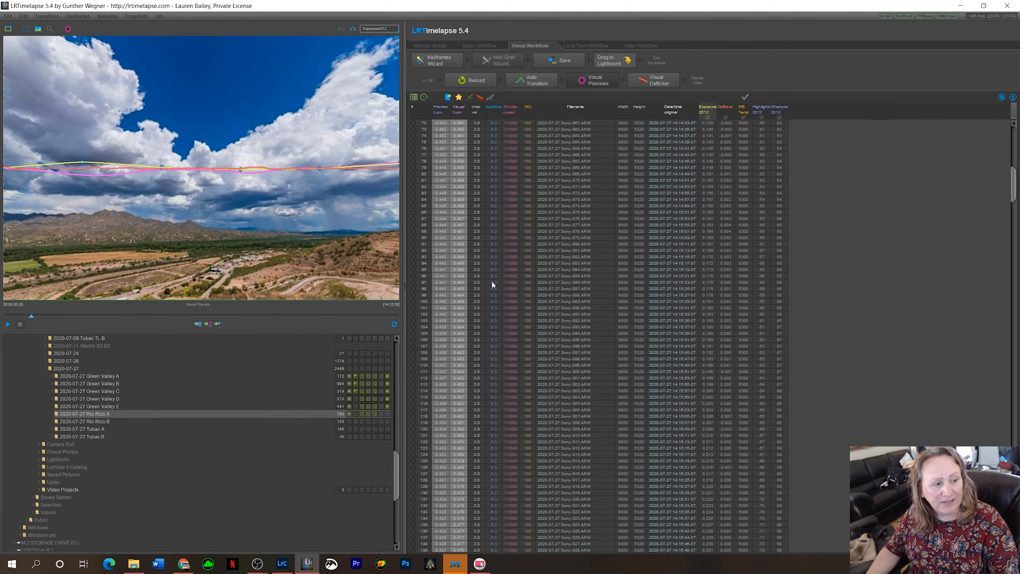
Switch to Lightroom and read the metadata from files for all selected Rio Rico A photos.
{"action": "left_click", "coordinate": [282, 564]}
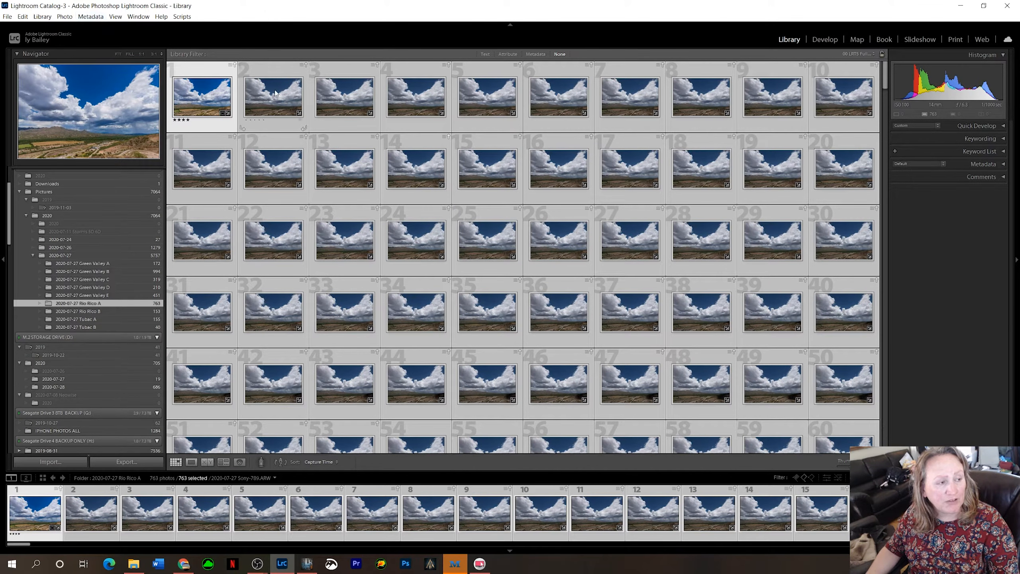
{"action": "left_click", "coordinate": [91, 16]}
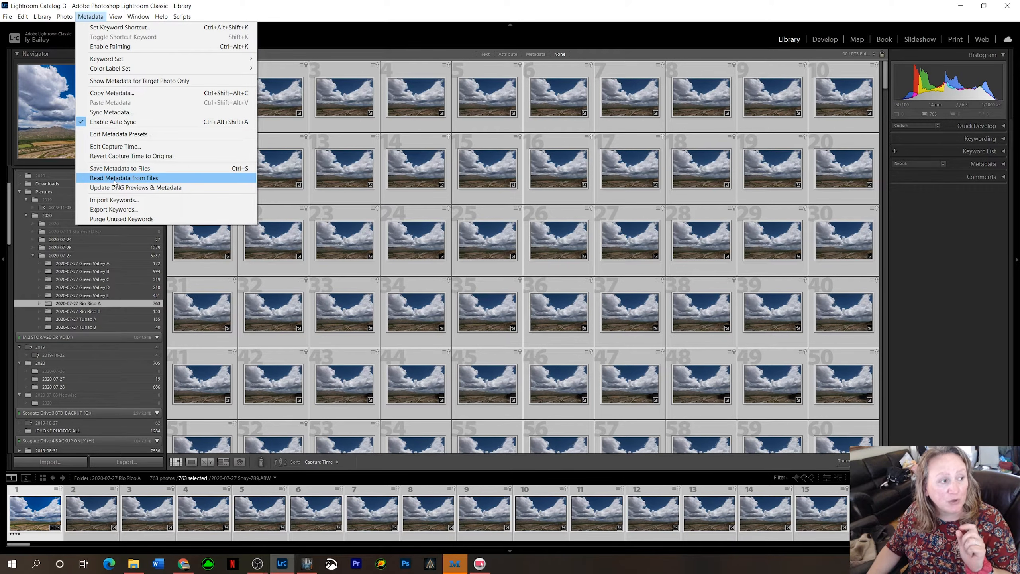
{"action": "left_click", "coordinate": [152, 181]}
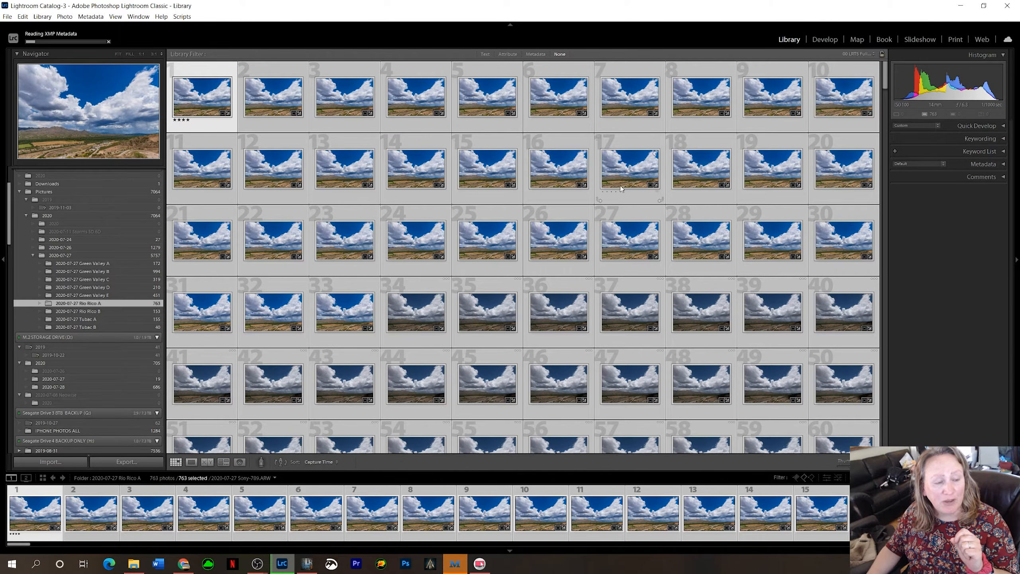
Look through the grid from the first to the last frame to check how the edits are spreading across the sequence.
{"action": "scroll", "coordinate": [523, 282], "scroll_direction": "down", "scroll_amount": 3}
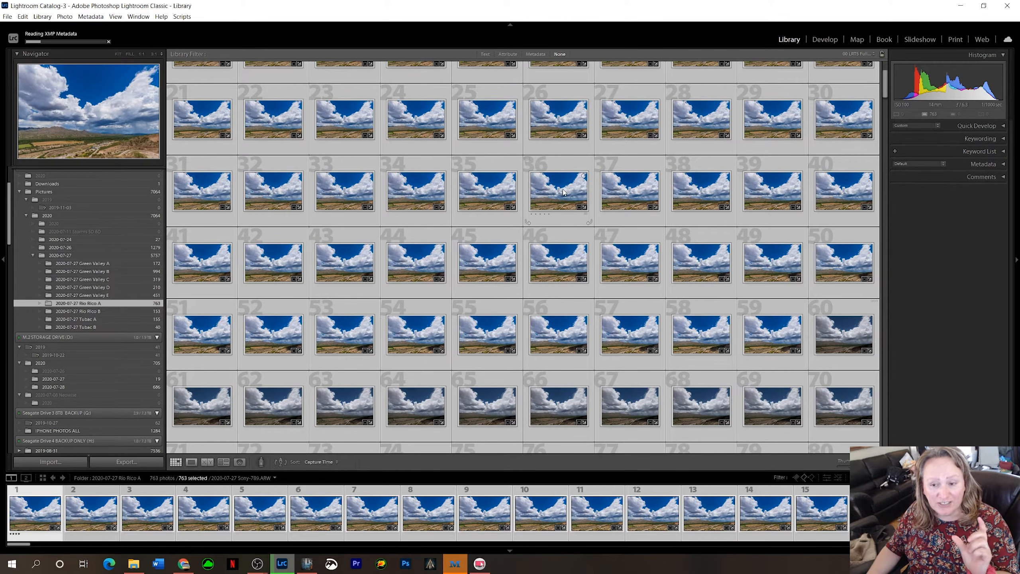
{"action": "scroll", "coordinate": [503, 199], "scroll_direction": "up", "scroll_amount": 3}
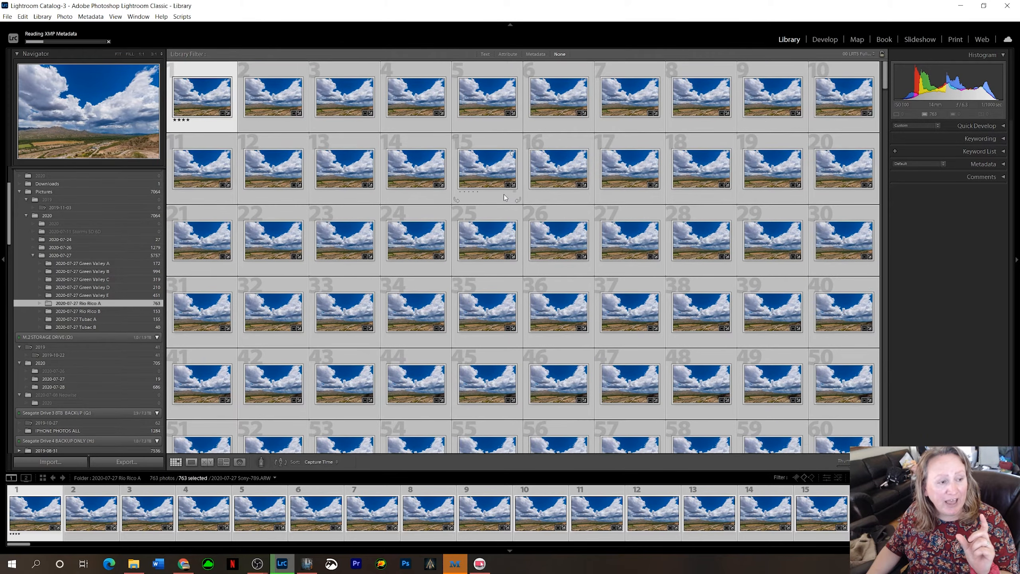
{"action": "scroll", "coordinate": [504, 190], "scroll_direction": "down", "scroll_amount": 3}
{"action": "scroll", "coordinate": [504, 189], "scroll_direction": "down", "scroll_amount": 3}
{"action": "scroll", "coordinate": [504, 189], "scroll_direction": "up", "scroll_amount": 3}
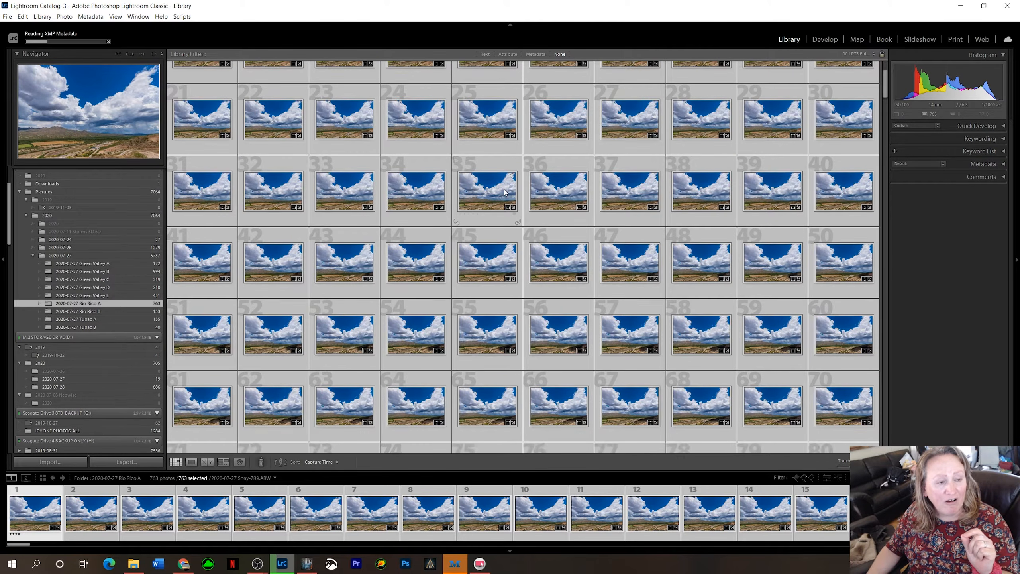
{"action": "scroll", "coordinate": [504, 189], "scroll_direction": "down", "scroll_amount": 3}
{"action": "scroll", "coordinate": [504, 192], "scroll_direction": "up", "scroll_amount": 3}
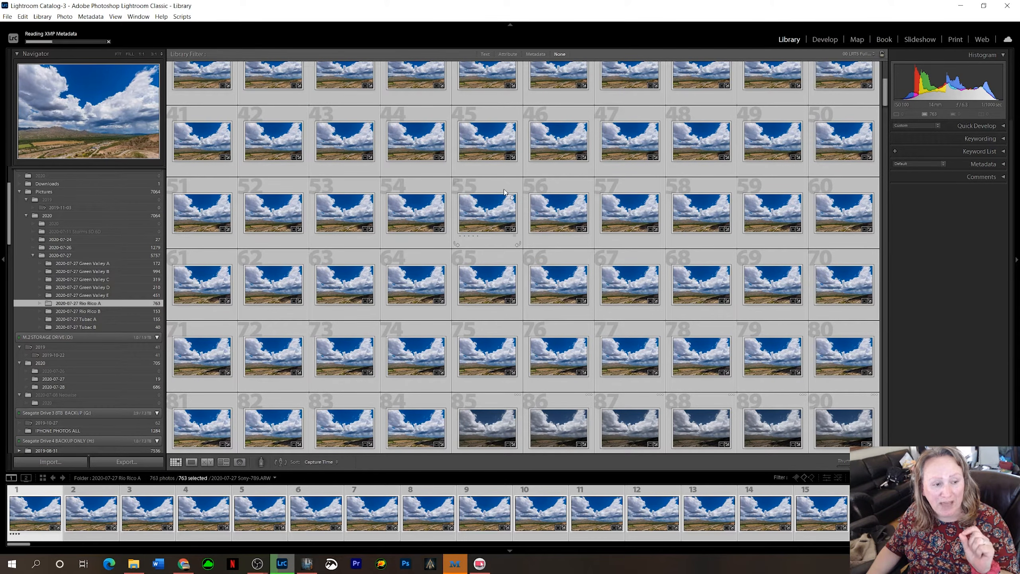
{"action": "scroll", "coordinate": [505, 191], "scroll_direction": "down", "scroll_amount": 5}
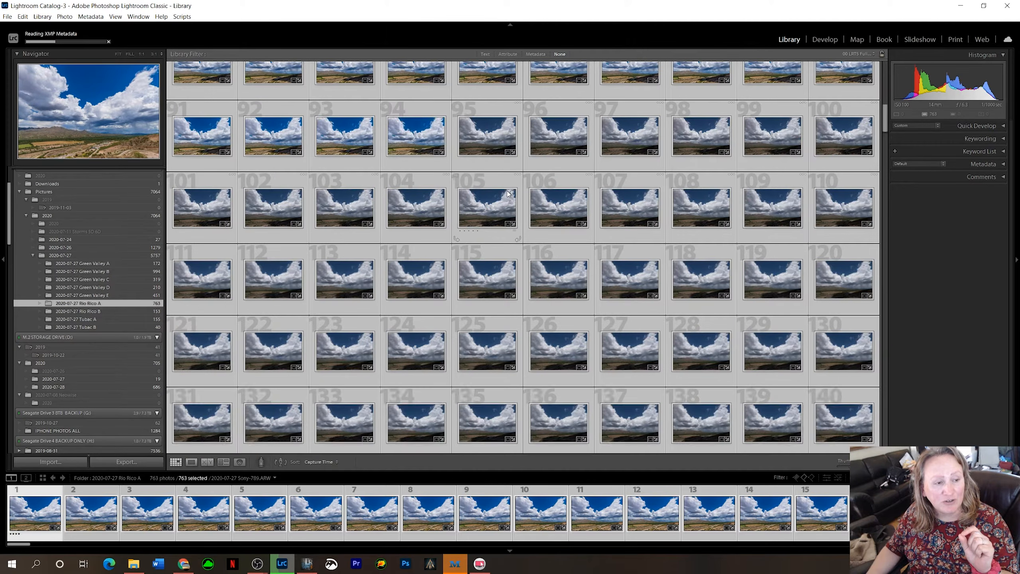
{"action": "scroll", "coordinate": [508, 194], "scroll_direction": "up", "scroll_amount": 3}
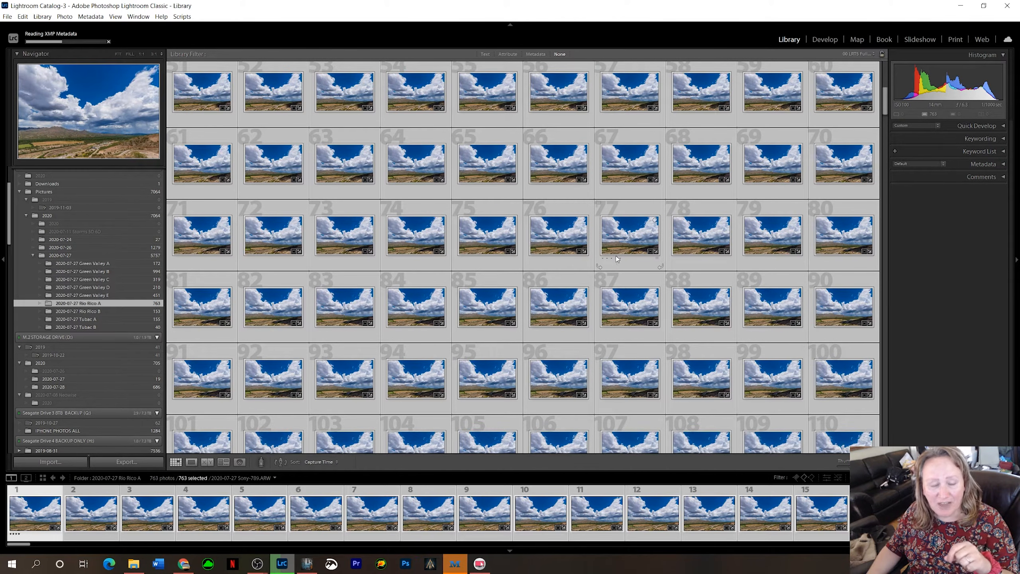
{"action": "scroll", "coordinate": [616, 256], "scroll_direction": "down", "scroll_amount": 20}
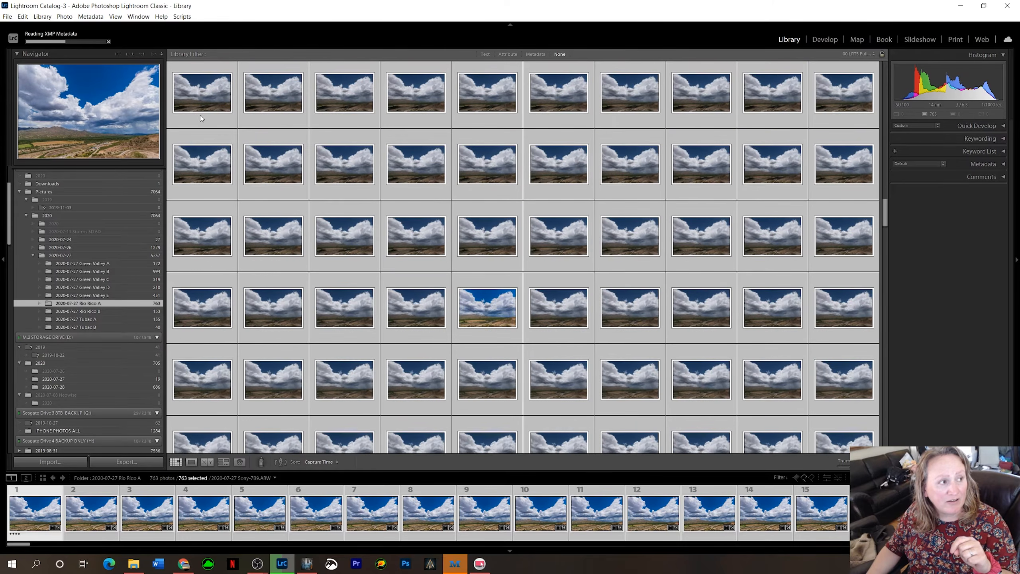
{"action": "scroll", "coordinate": [583, 211], "scroll_direction": "down", "scroll_amount": 5}
{"action": "scroll", "coordinate": [643, 229], "scroll_direction": "down", "scroll_amount": 10}
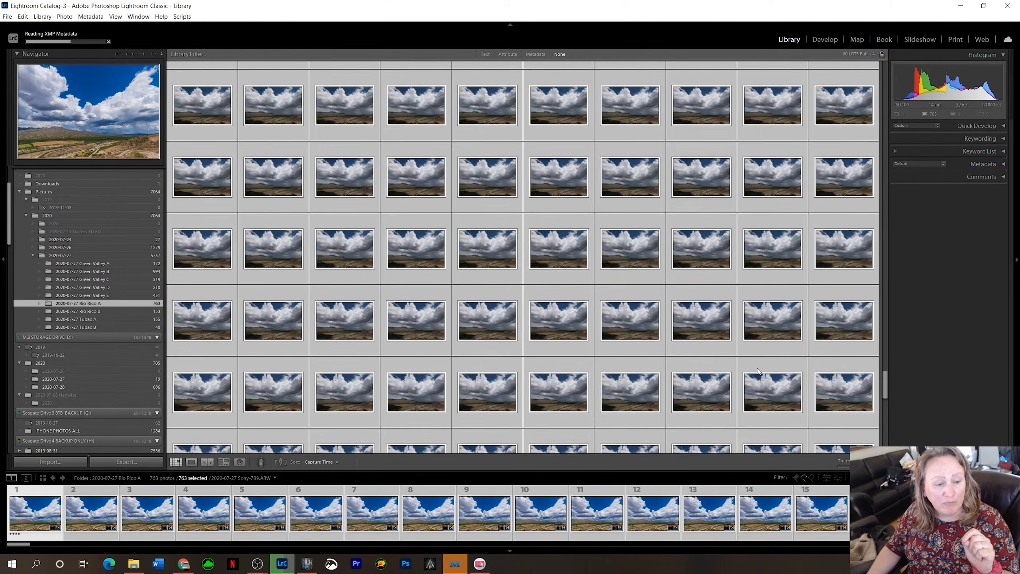
{"action": "scroll", "coordinate": [745, 358], "scroll_direction": "down", "scroll_amount": 6}
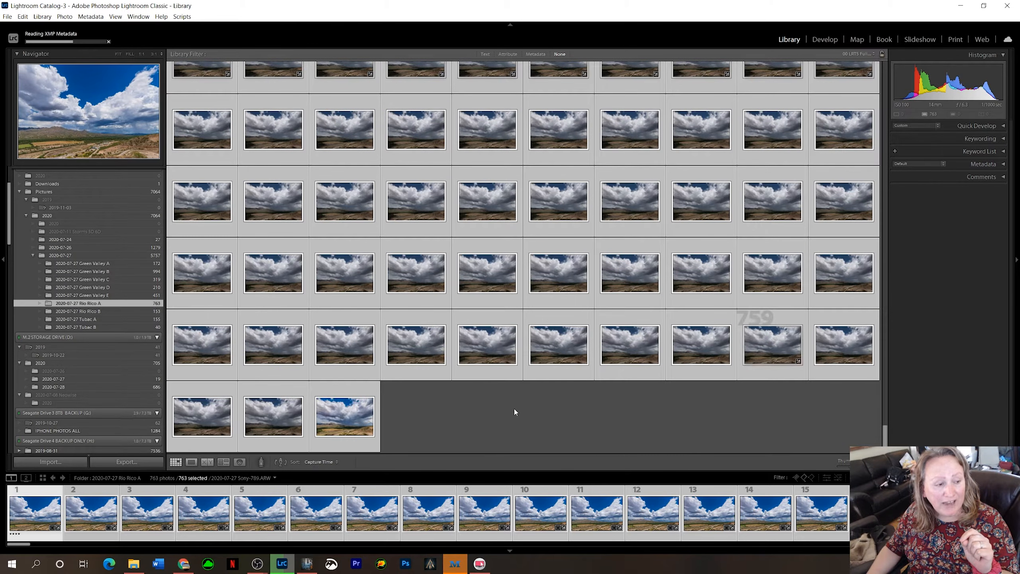
{"action": "left_click_drag", "start_coordinate": [896, 327], "coordinate": [887, 442]}
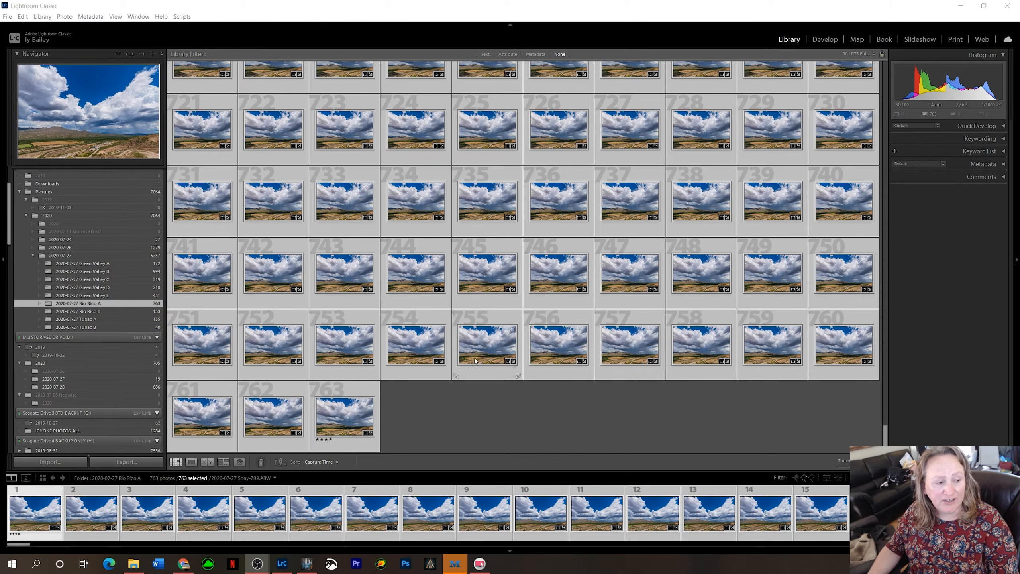
Export the selected Rio Rico A photos to LRTimelapse as 4K, 8-bit JPG intermediates named 2020-07-27_Rio_Rico_A in the TIMELAPSE 2020 folder.
{"action": "right_click", "coordinate": [428, 279]}
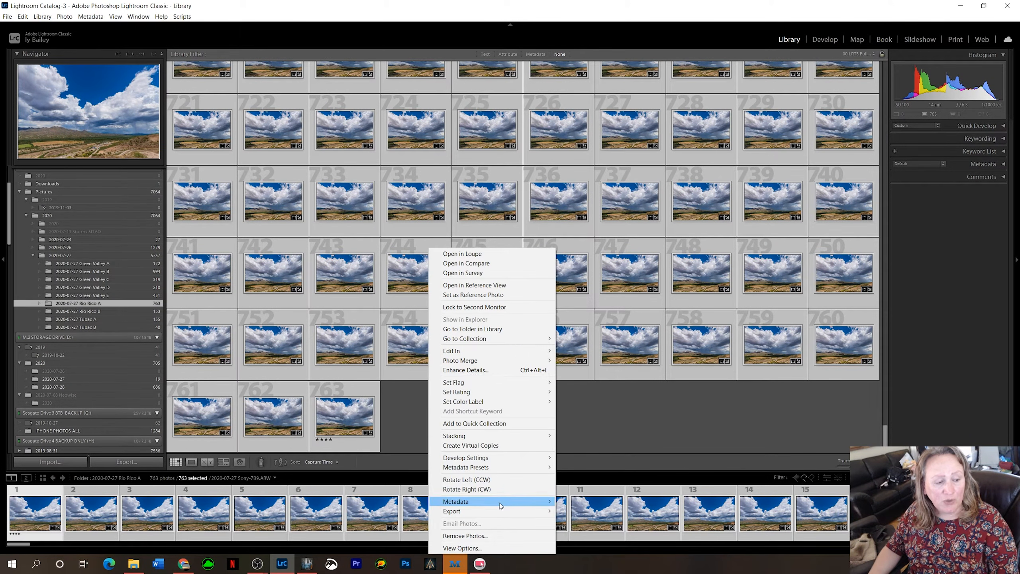
{"action": "mouse_move", "coordinate": [504, 513]}
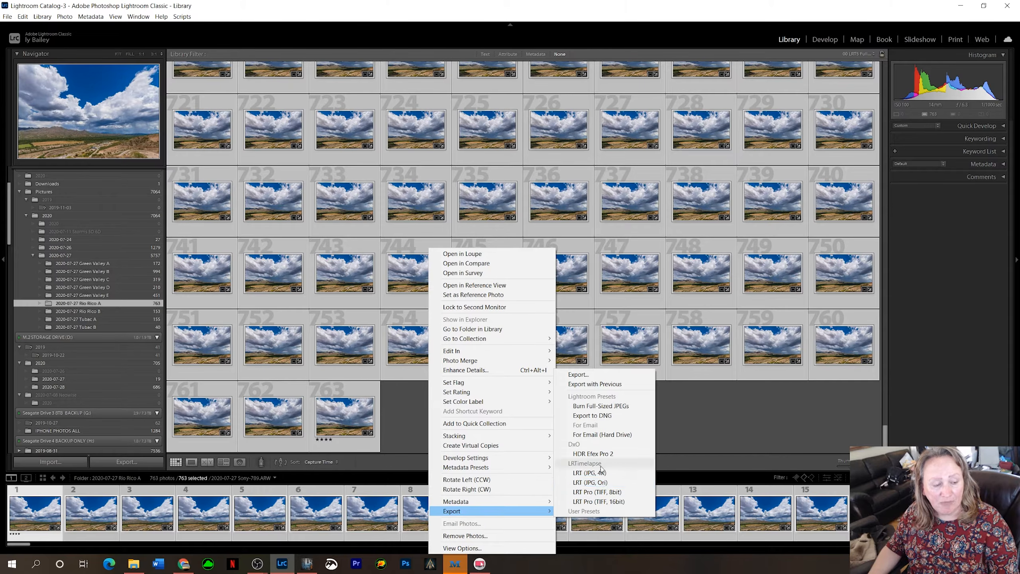
{"action": "left_click", "coordinate": [596, 378]}
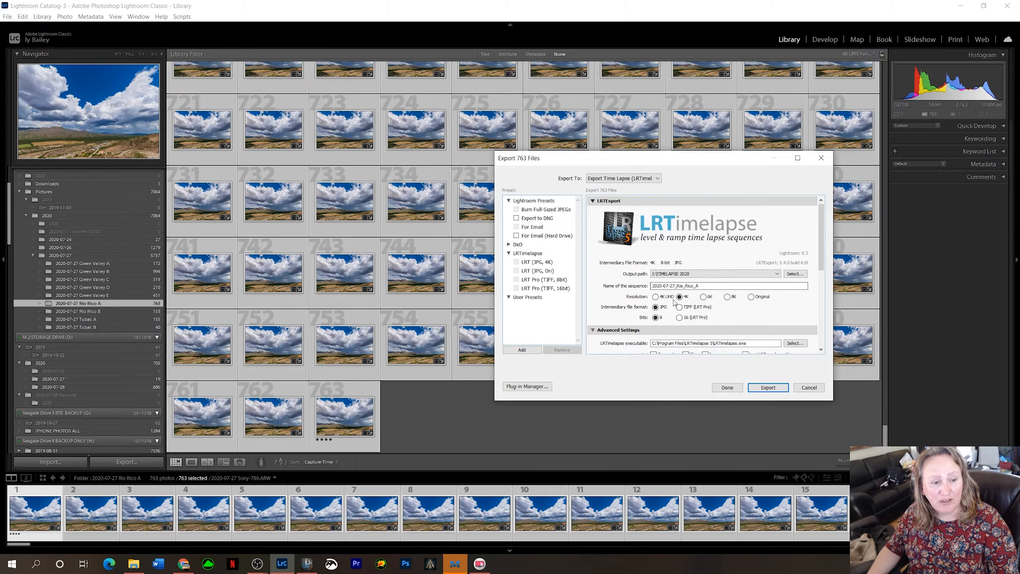
{"action": "left_click", "coordinate": [701, 286]}
{"action": "left_click", "coordinate": [701, 285]}
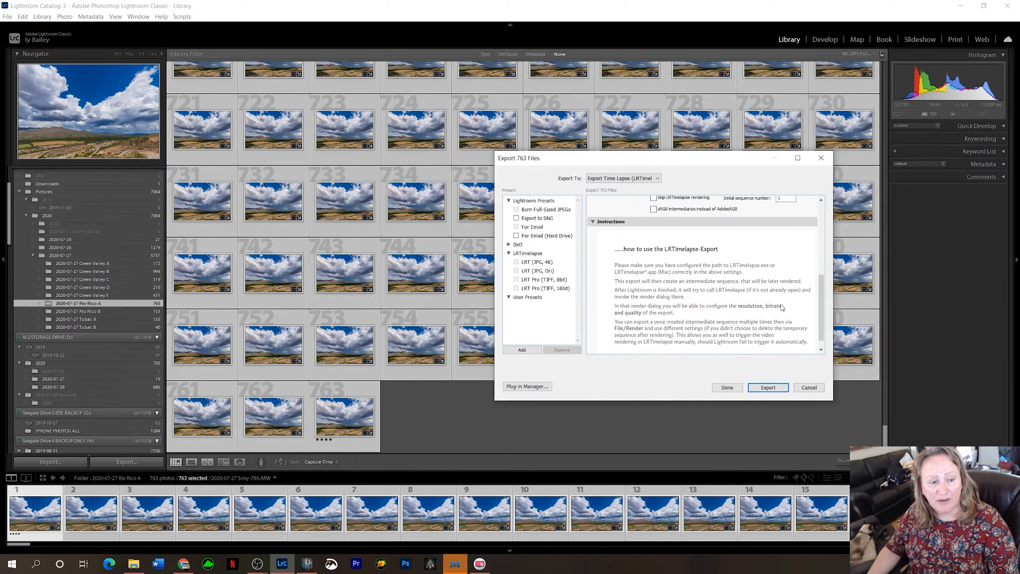
{"action": "left_click_drag", "start_coordinate": [822, 261], "coordinate": [831, 336]}
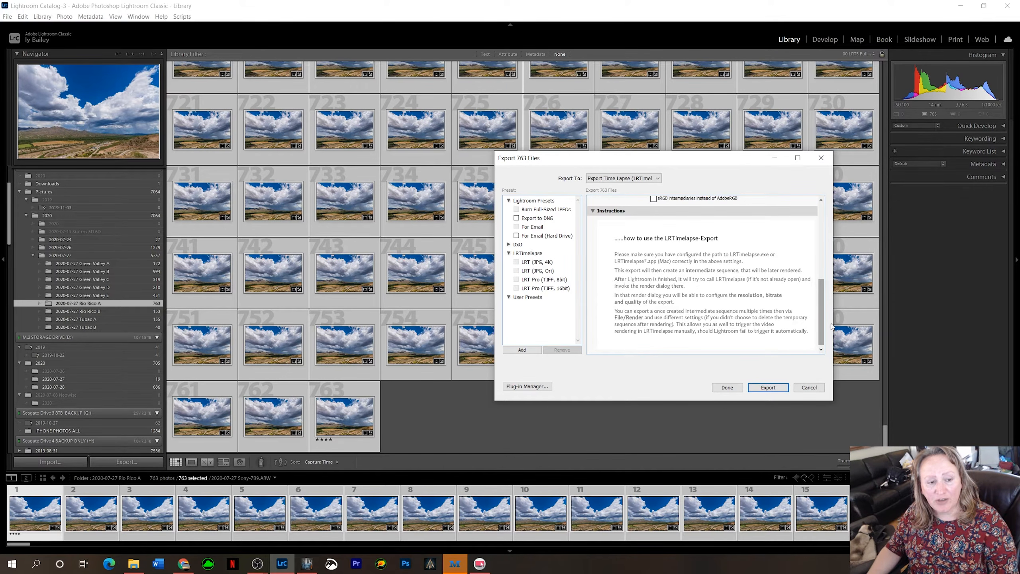
{"action": "scroll", "coordinate": [827, 313], "scroll_direction": "up", "scroll_amount": 2}
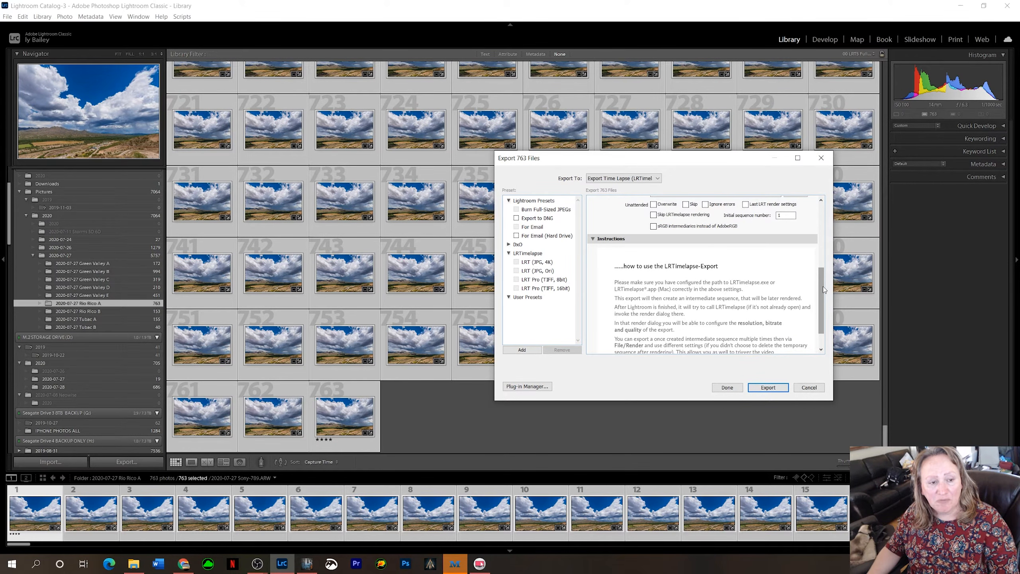
{"action": "scroll", "coordinate": [823, 289], "scroll_direction": "up", "scroll_amount": 8}
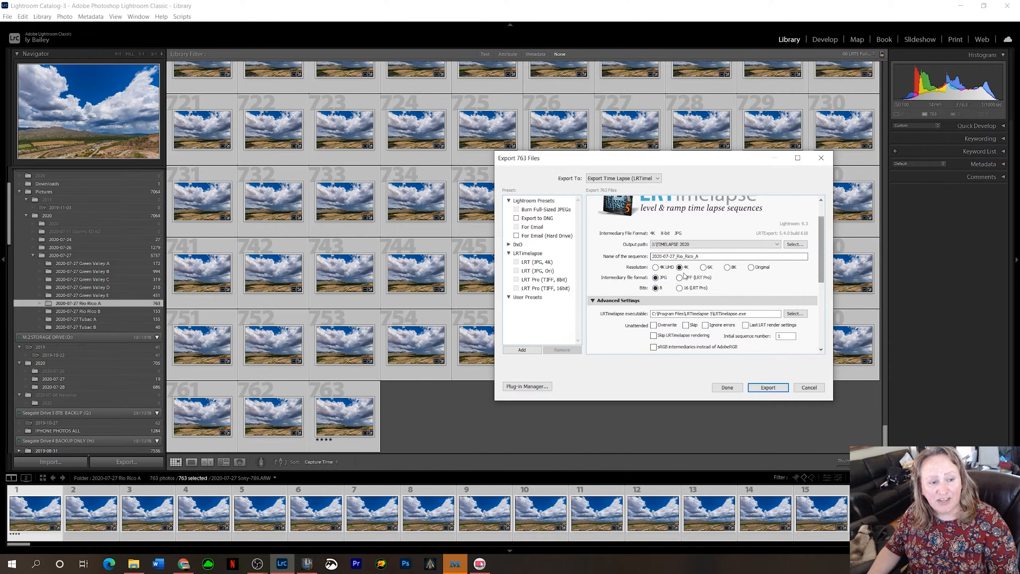
{"action": "left_click", "coordinate": [768, 388]}
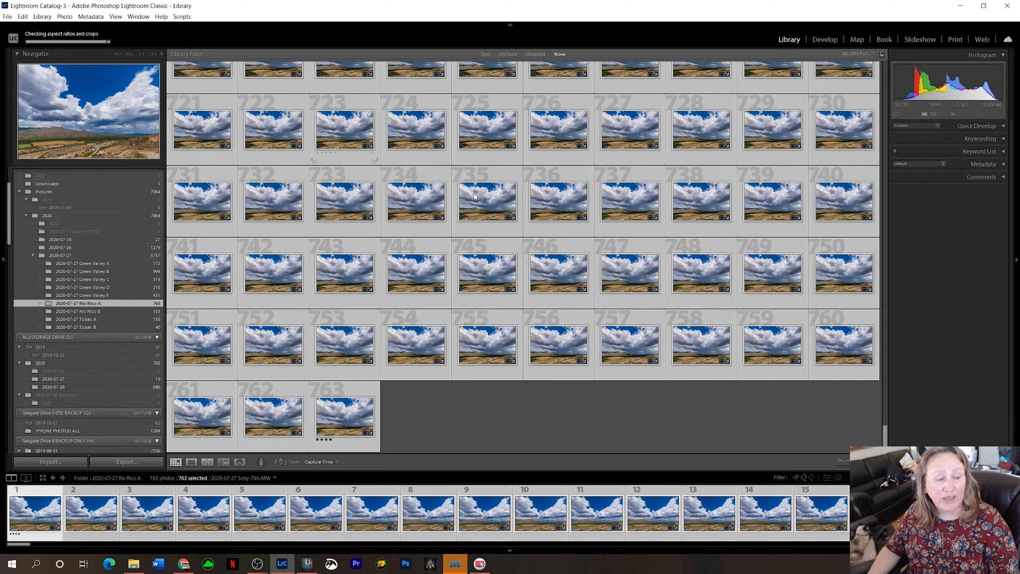
{"action": "left_click_drag", "start_coordinate": [886, 431], "coordinate": [885, 63]}
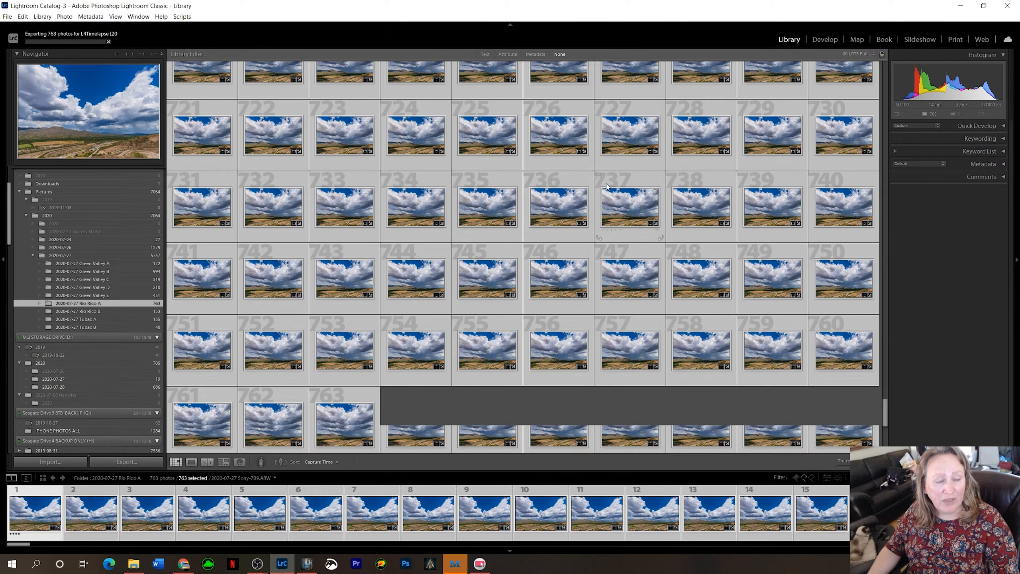
{"action": "scroll", "coordinate": [606, 187], "scroll_direction": "up", "scroll_amount": 5}
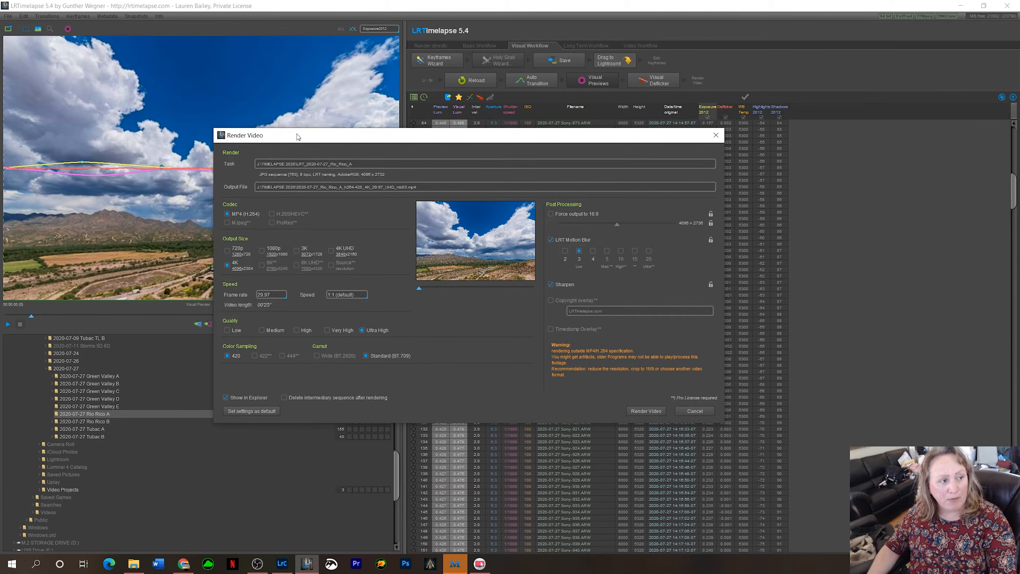
Try forcing the video output to 16:9 with a shifted crop position, and switch the option back off.
{"action": "left_click_drag", "start_coordinate": [297, 137], "coordinate": [315, 122]}
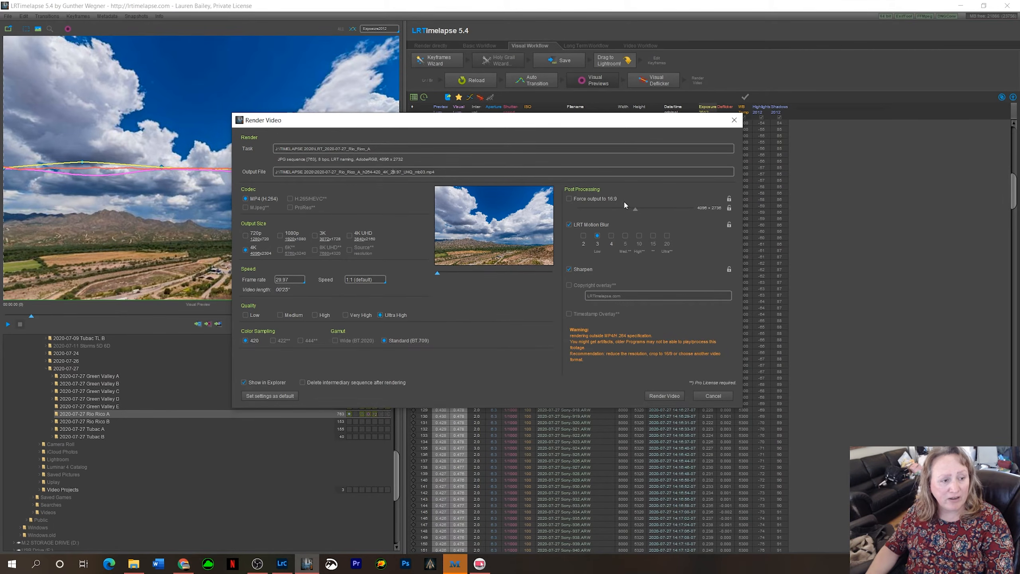
{"action": "left_click", "coordinate": [603, 198]}
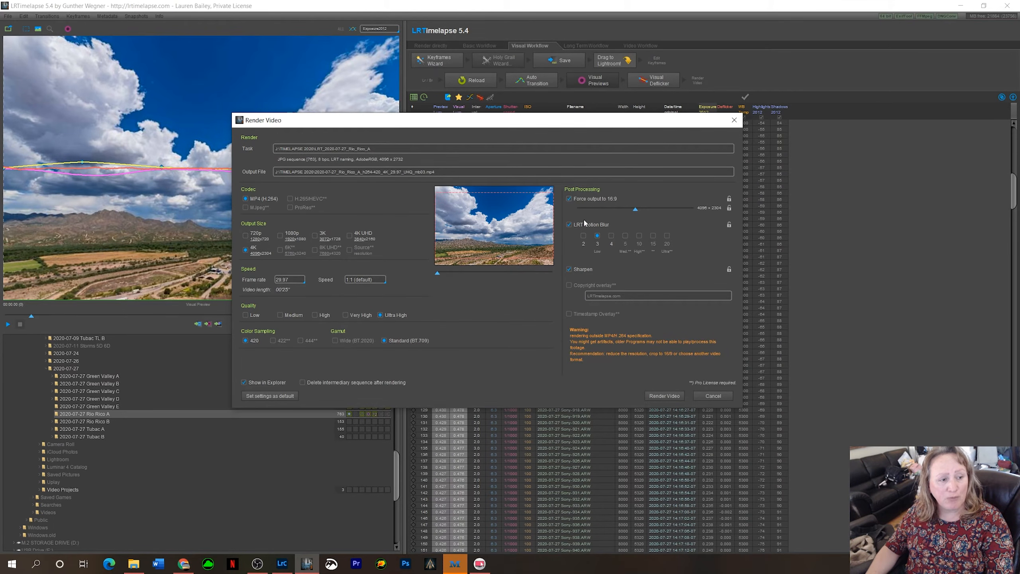
{"action": "left_click_drag", "start_coordinate": [641, 213], "coordinate": [653, 241]}
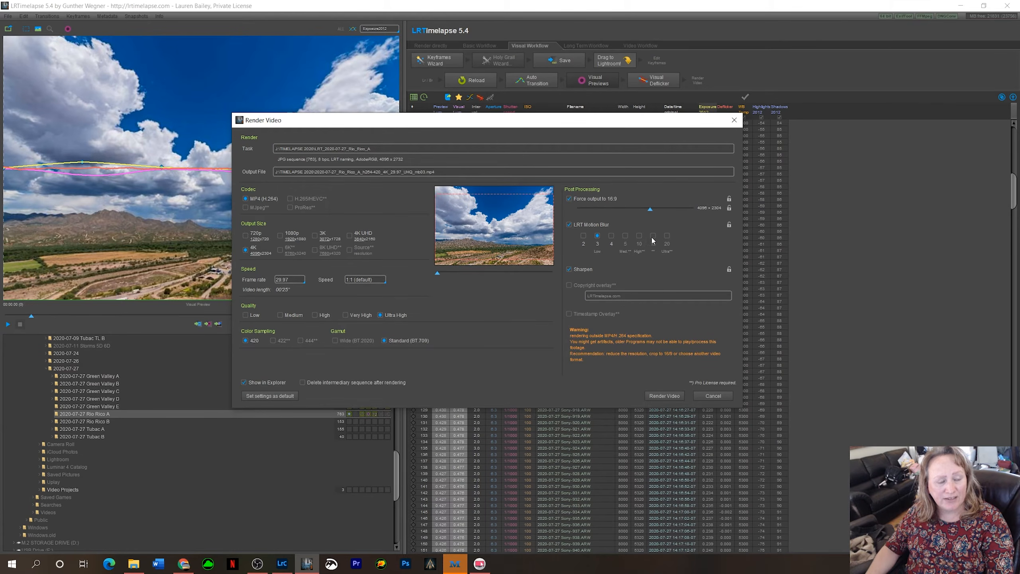
{"action": "left_click", "coordinate": [569, 199]}
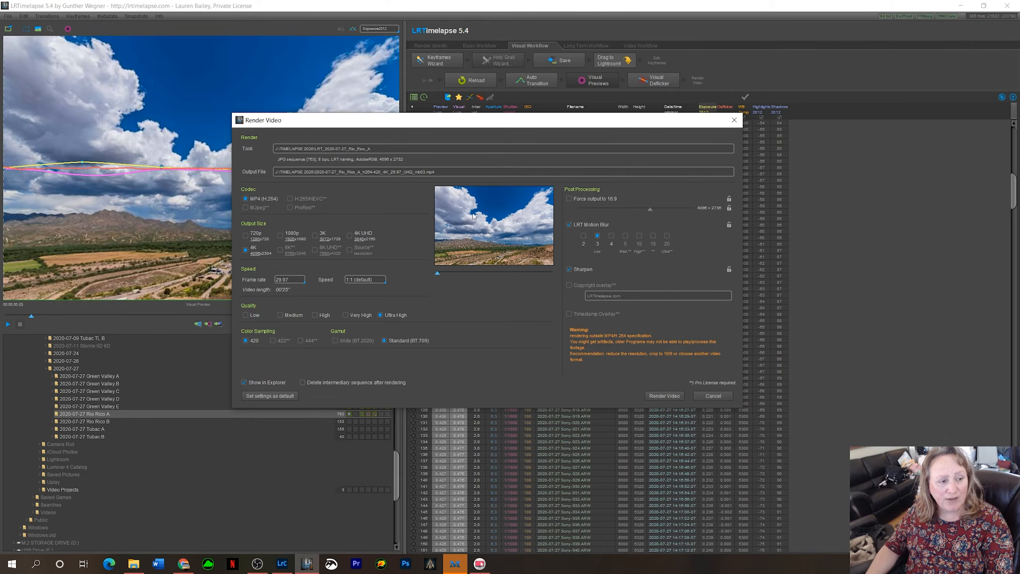
{"action": "left_click", "coordinate": [570, 199]}
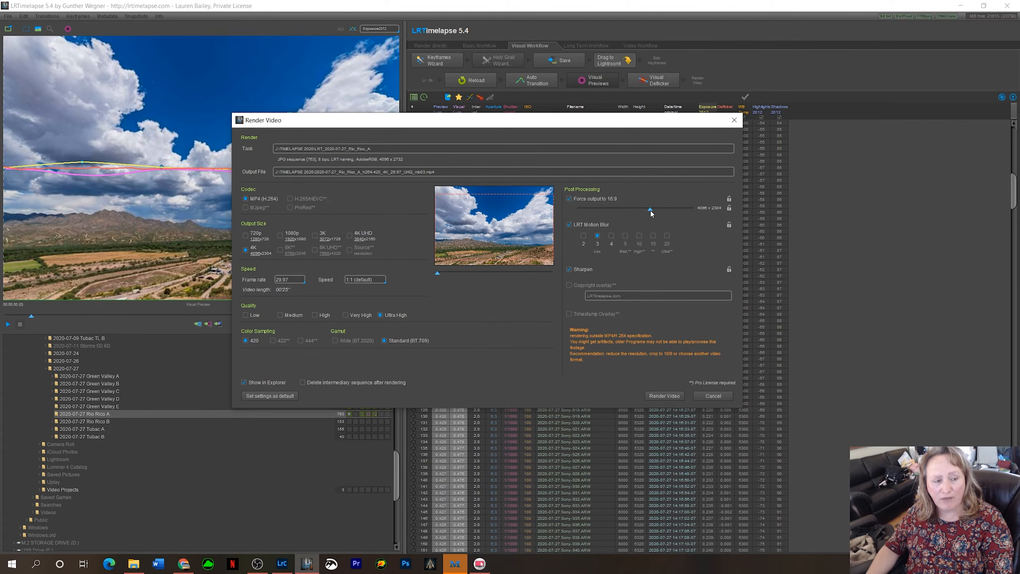
{"action": "left_click", "coordinate": [588, 200]}
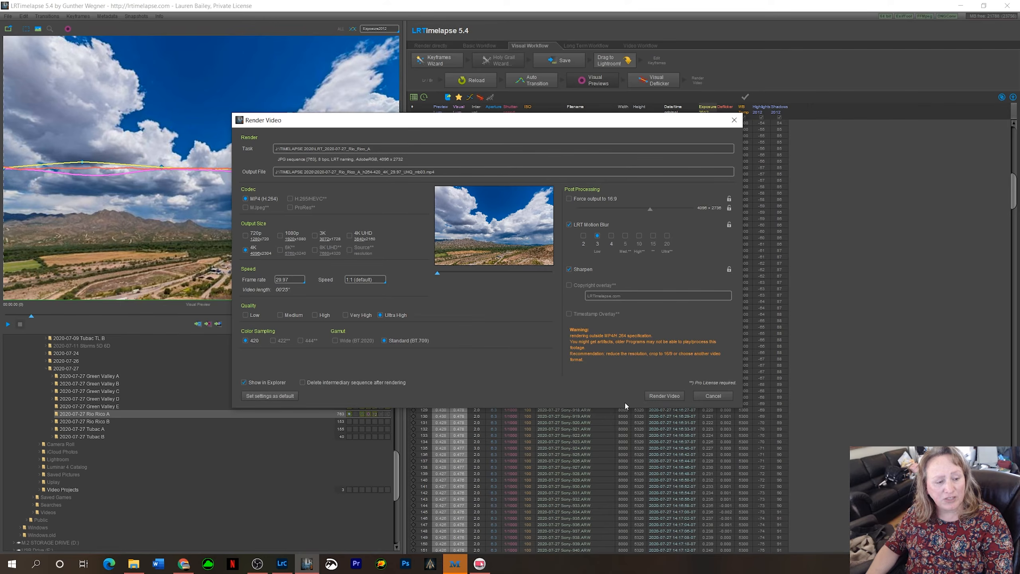
Render the Rio Rico A video as 4K MP4 (H.264) at 29.97 fps in Ultra High quality, and play the finished clip maximized before closing it.
{"action": "left_click", "coordinate": [663, 396]}
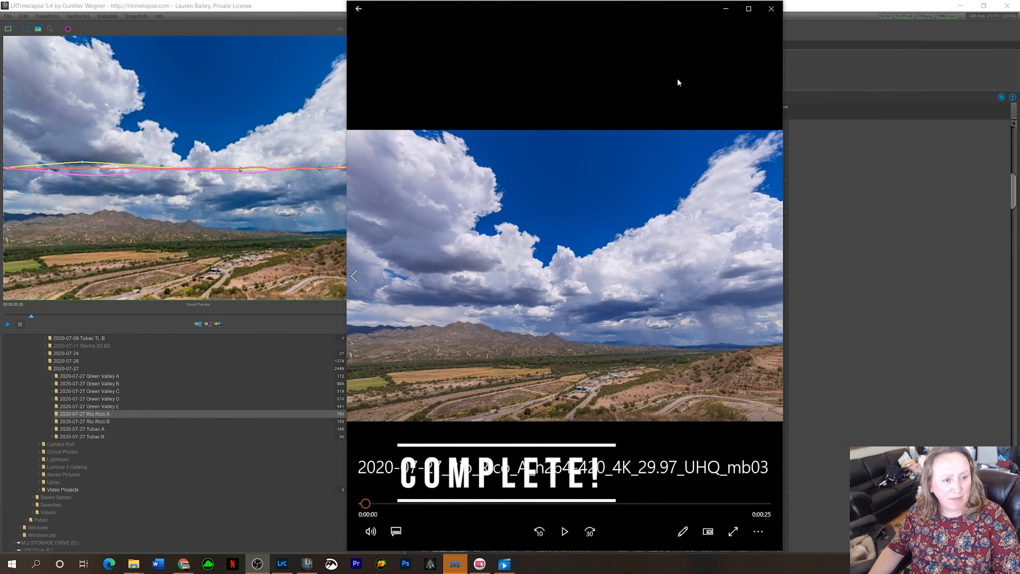
{"action": "left_click", "coordinate": [753, 12]}
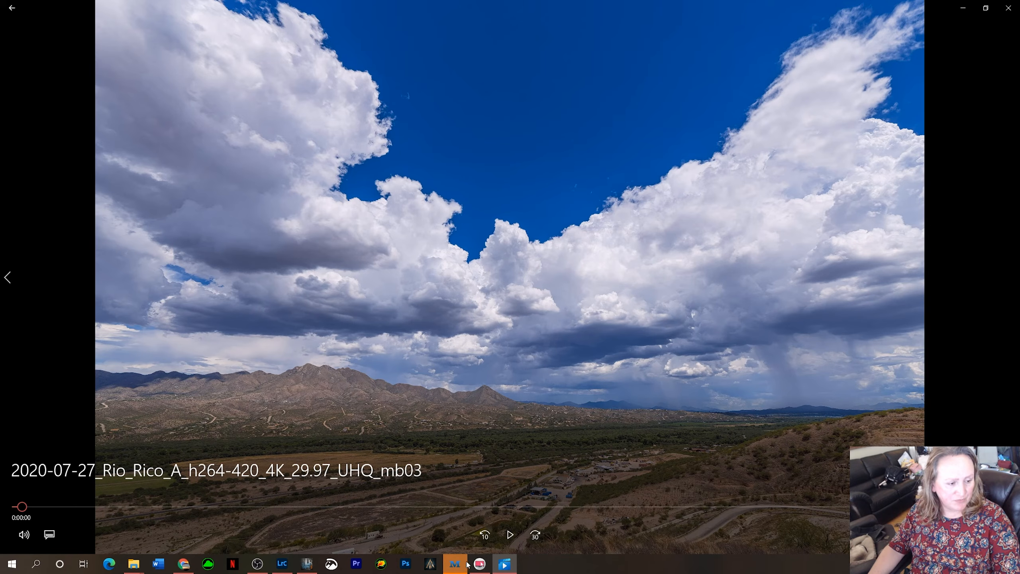
{"action": "left_click", "coordinate": [510, 535]}
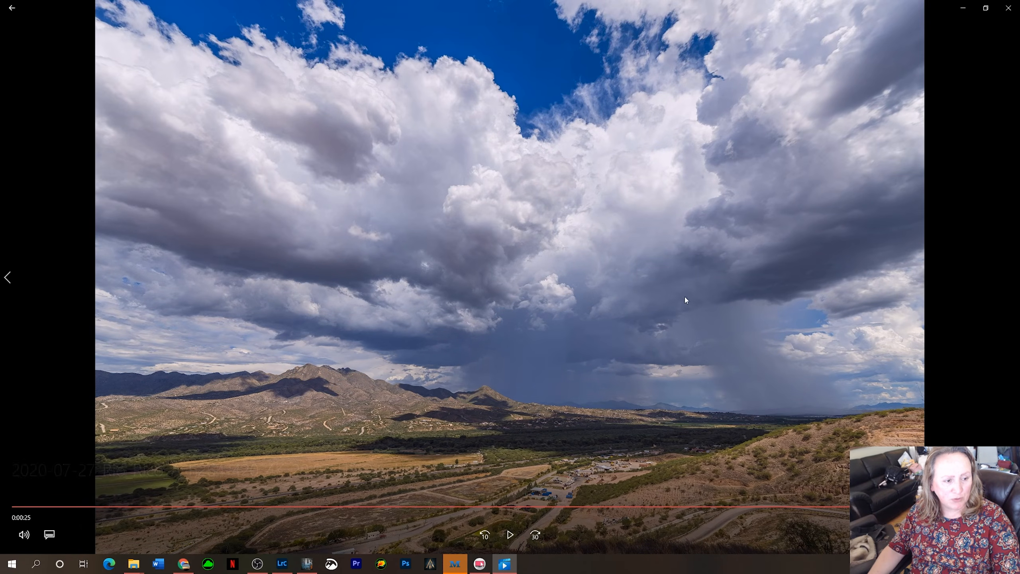
{"action": "left_click", "coordinate": [683, 296]}
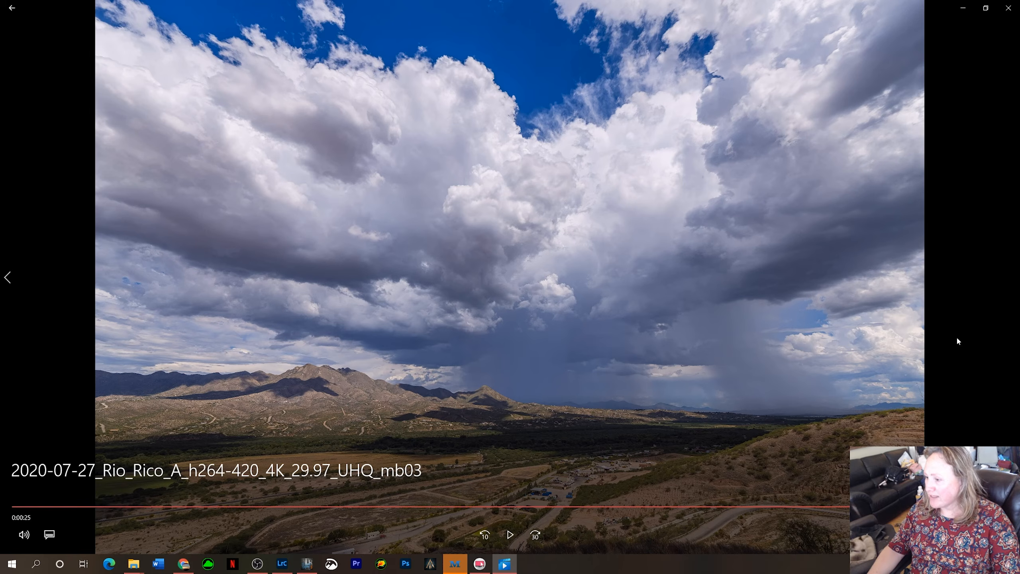
{"action": "left_click", "coordinate": [1004, 7]}
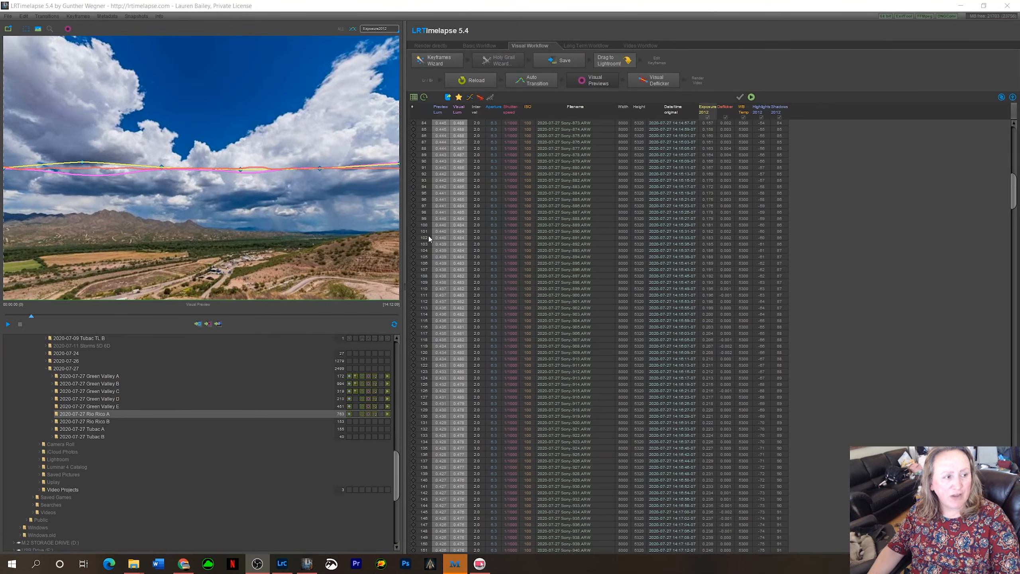